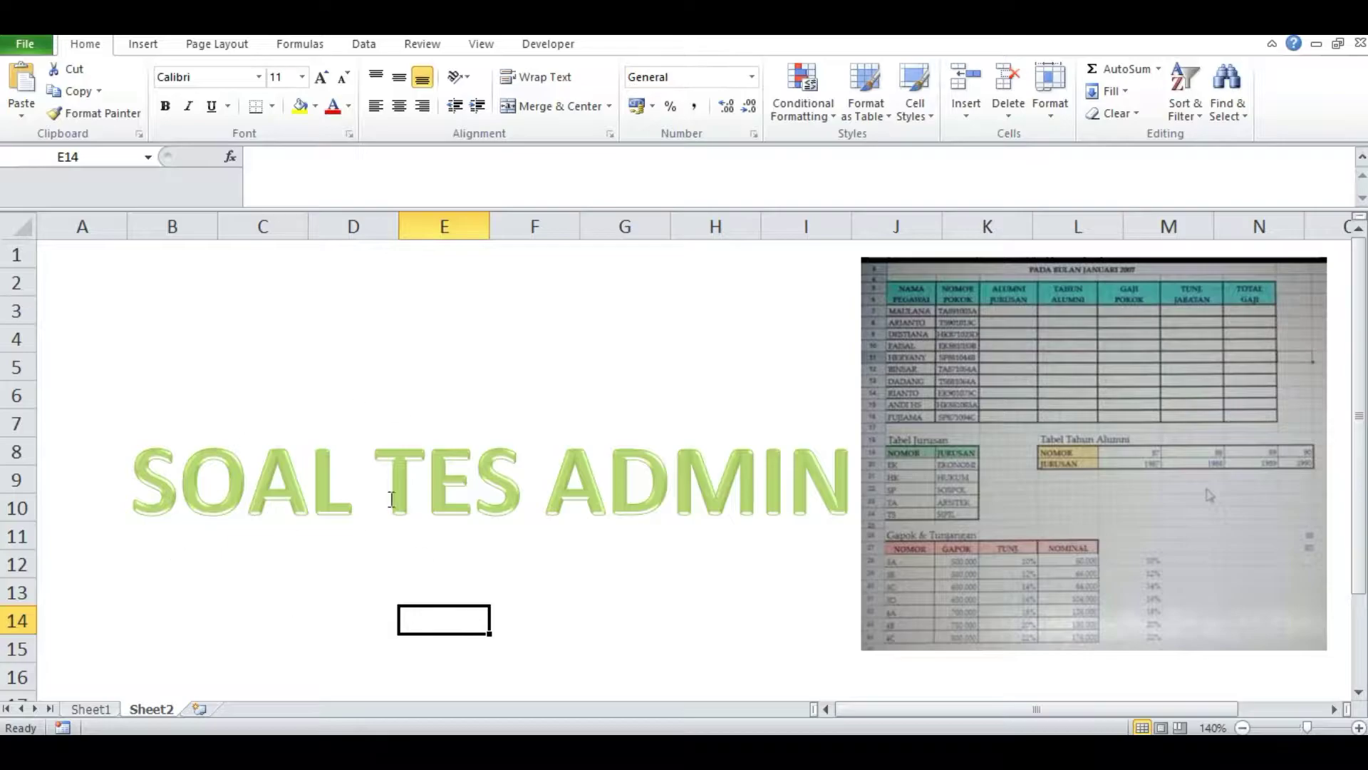
# Look over the test question picture on Sheet2 and switch to the employee table on Sheet1.
pyautogui.click(782, 591)
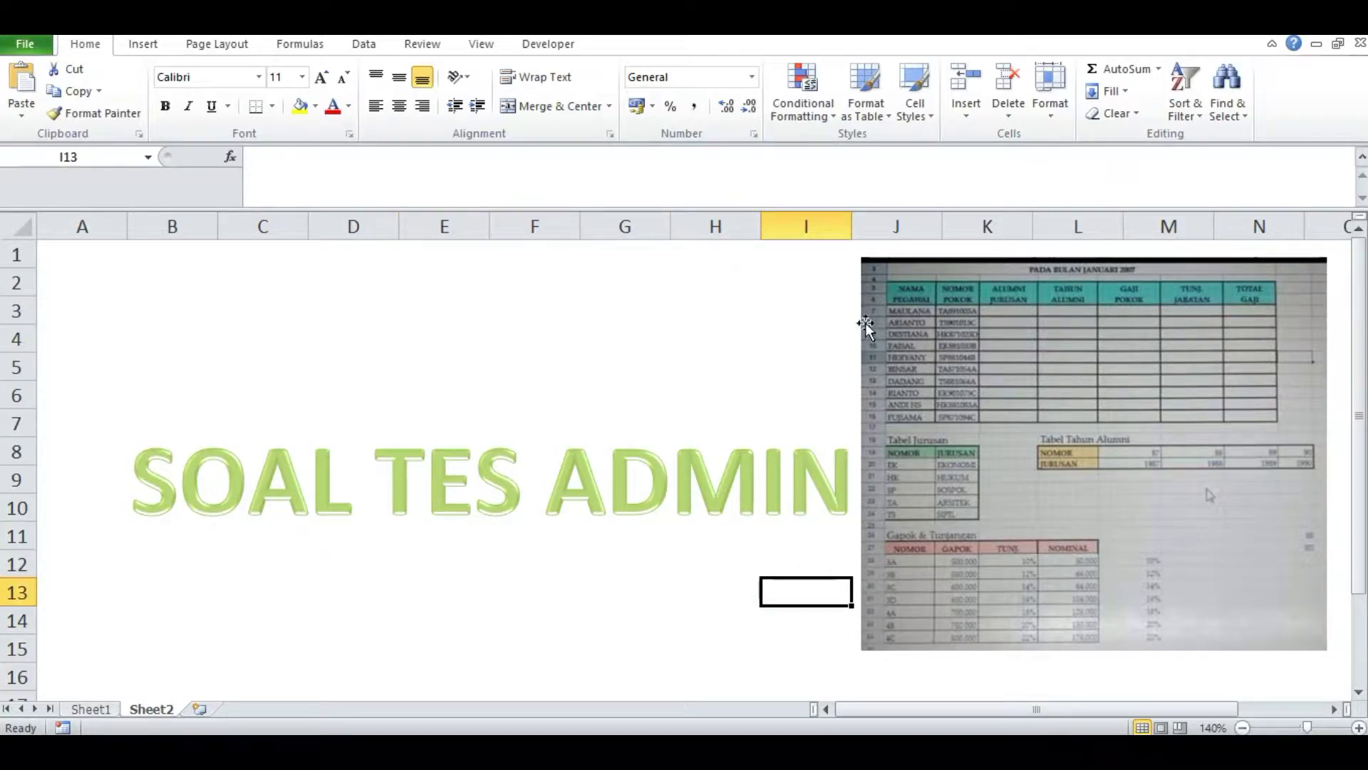
pyautogui.click(1057, 499)
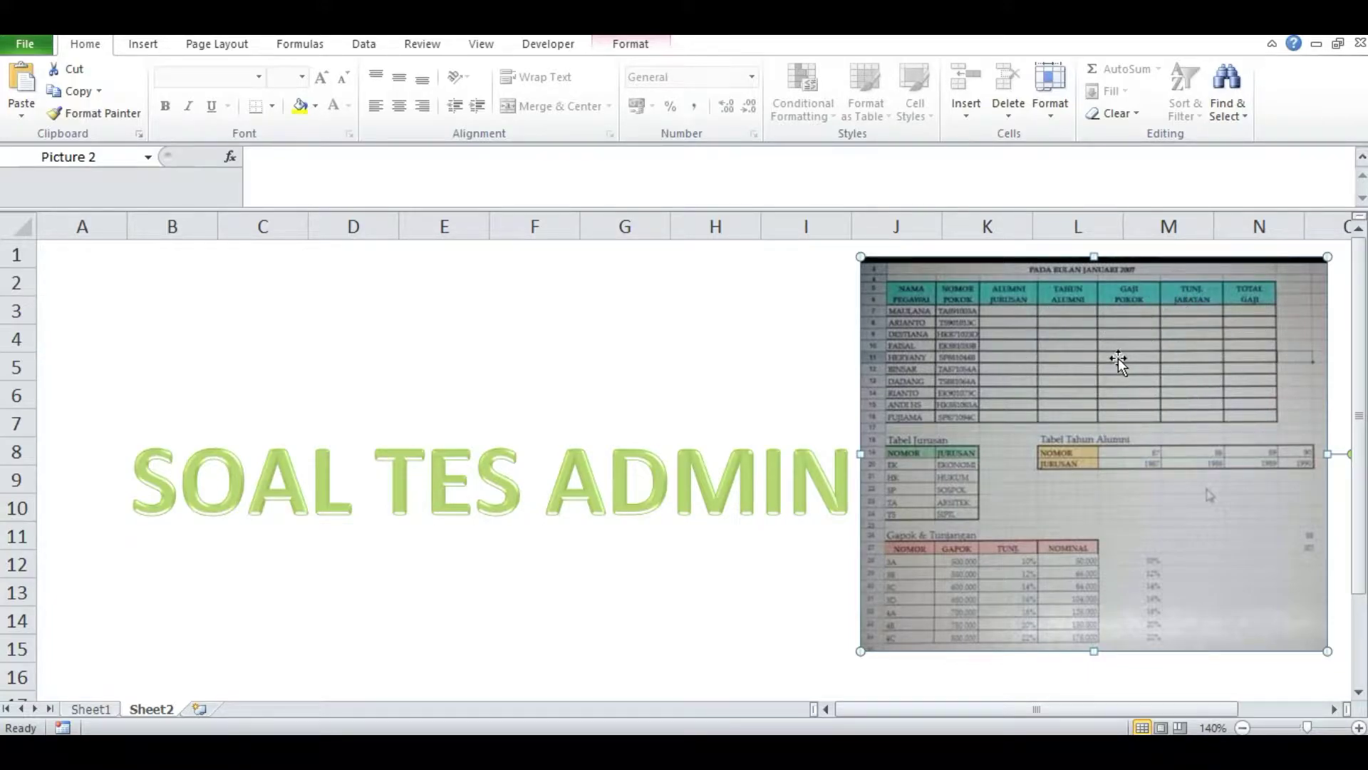
pyautogui.click(770, 562)
pyautogui.click(116, 708)
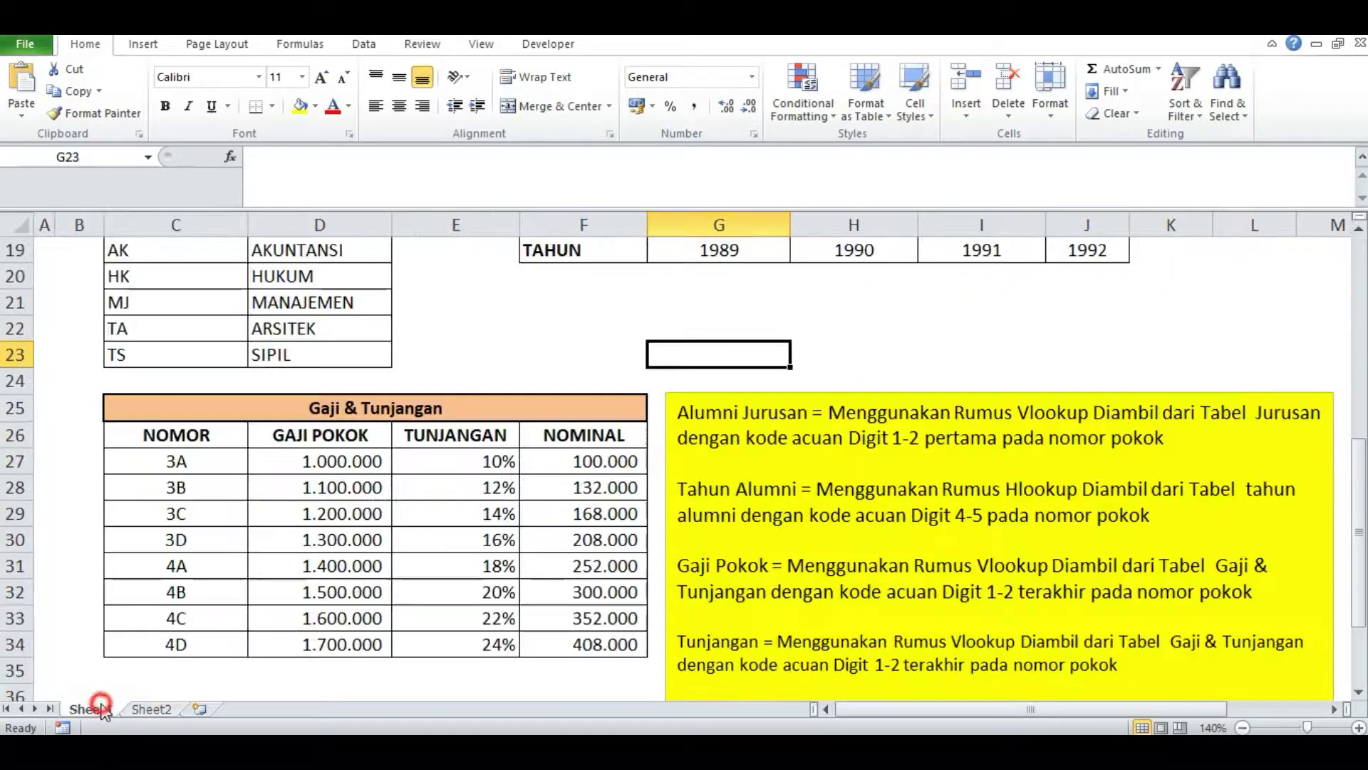
pyautogui.scroll(6, 703, 489)
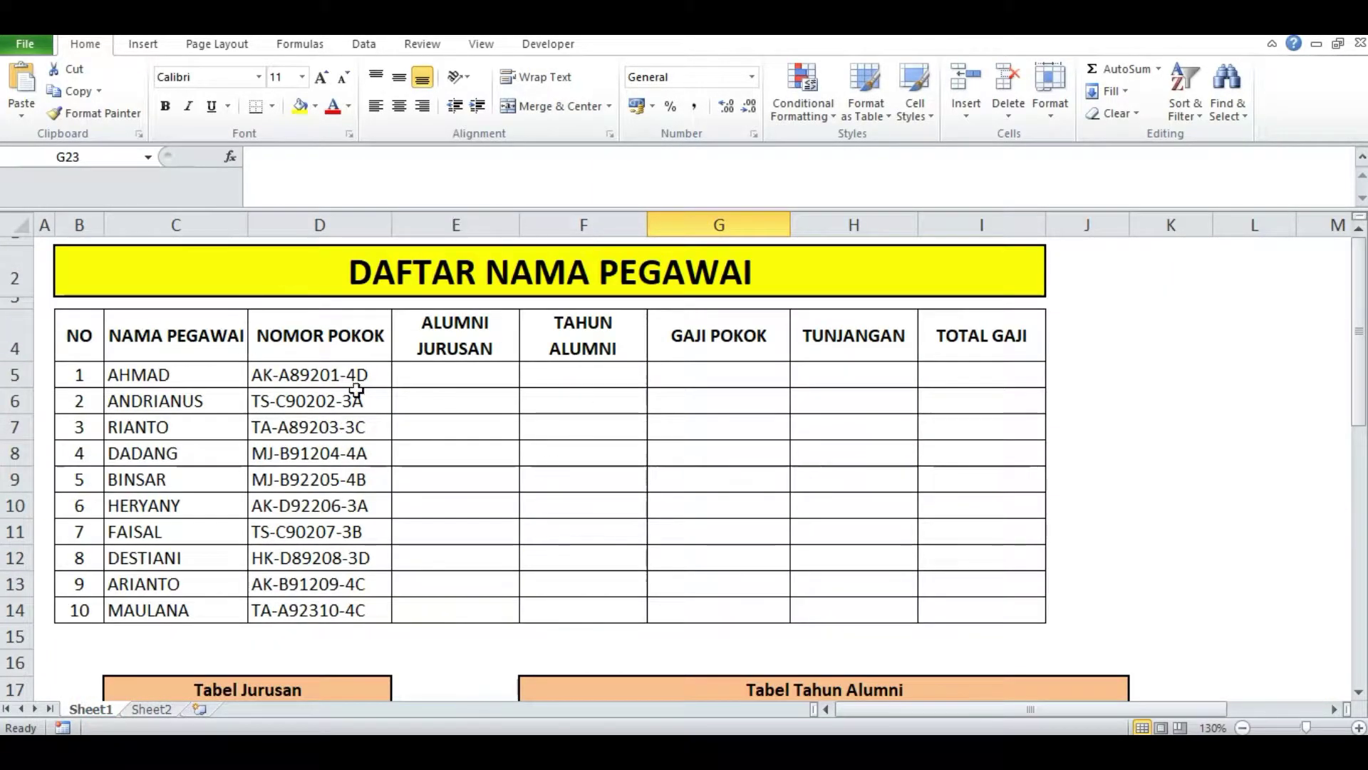
# Examine the DAFTAR NAMA PEGAWAI table's title, its column headings and the empty range E5:I14.
pyautogui.click(385, 281)
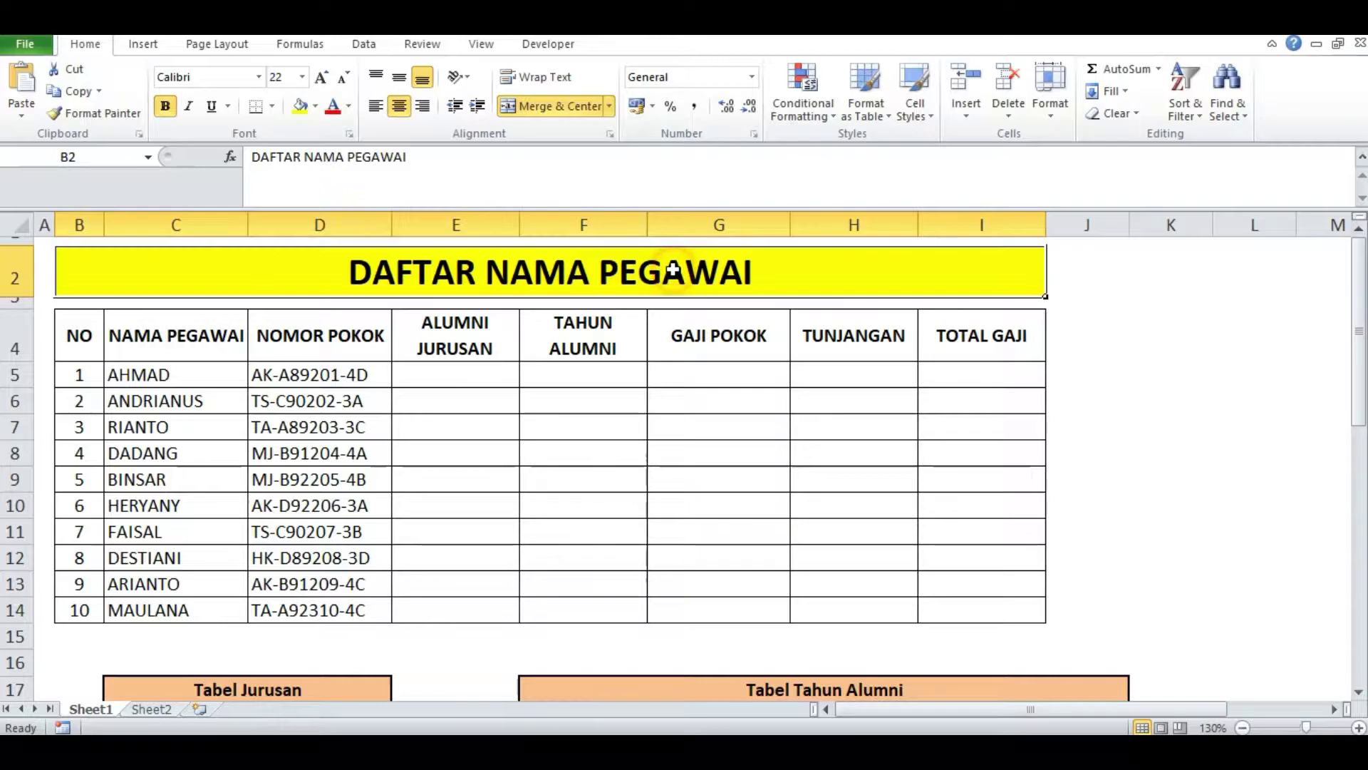
pyautogui.click(163, 340)
pyautogui.click(310, 339)
pyautogui.moveTo(443, 367); pyautogui.dragTo(1012, 610)
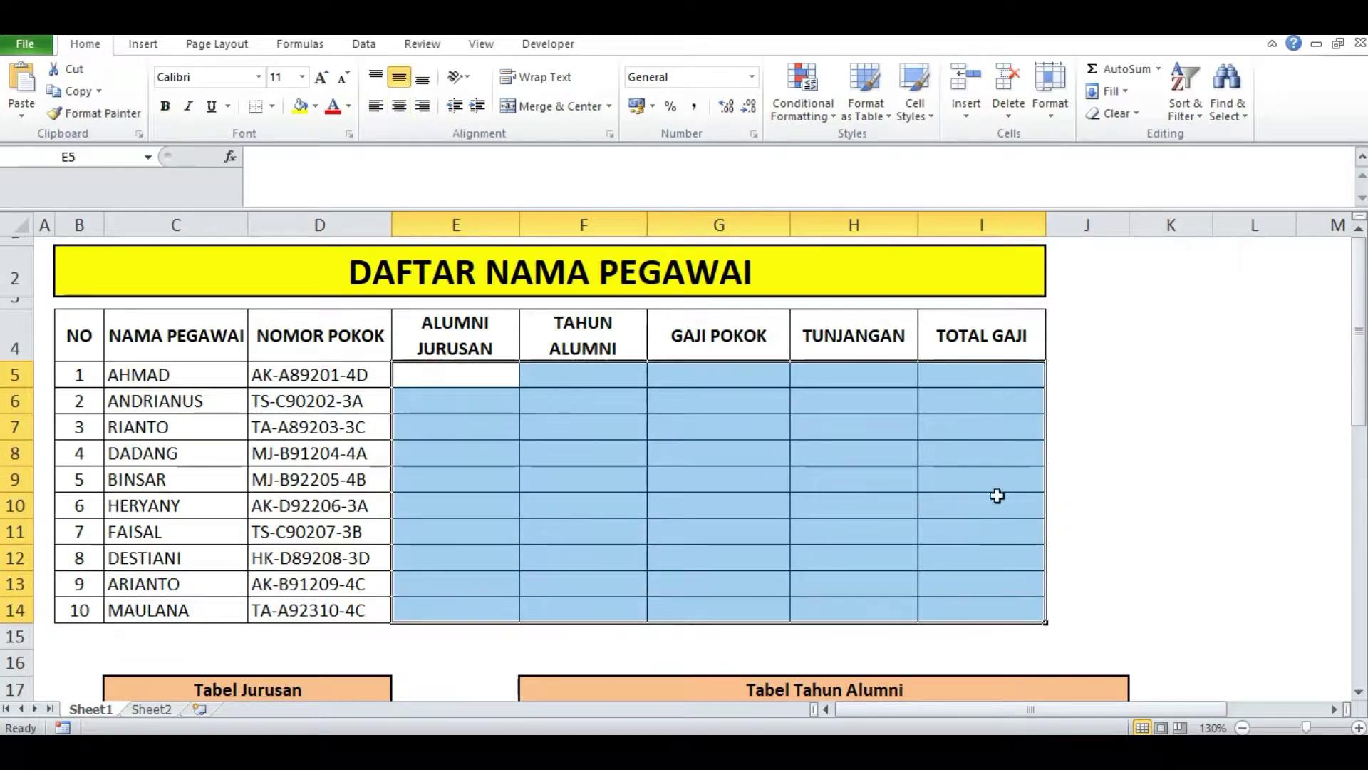
pyautogui.click(469, 333)
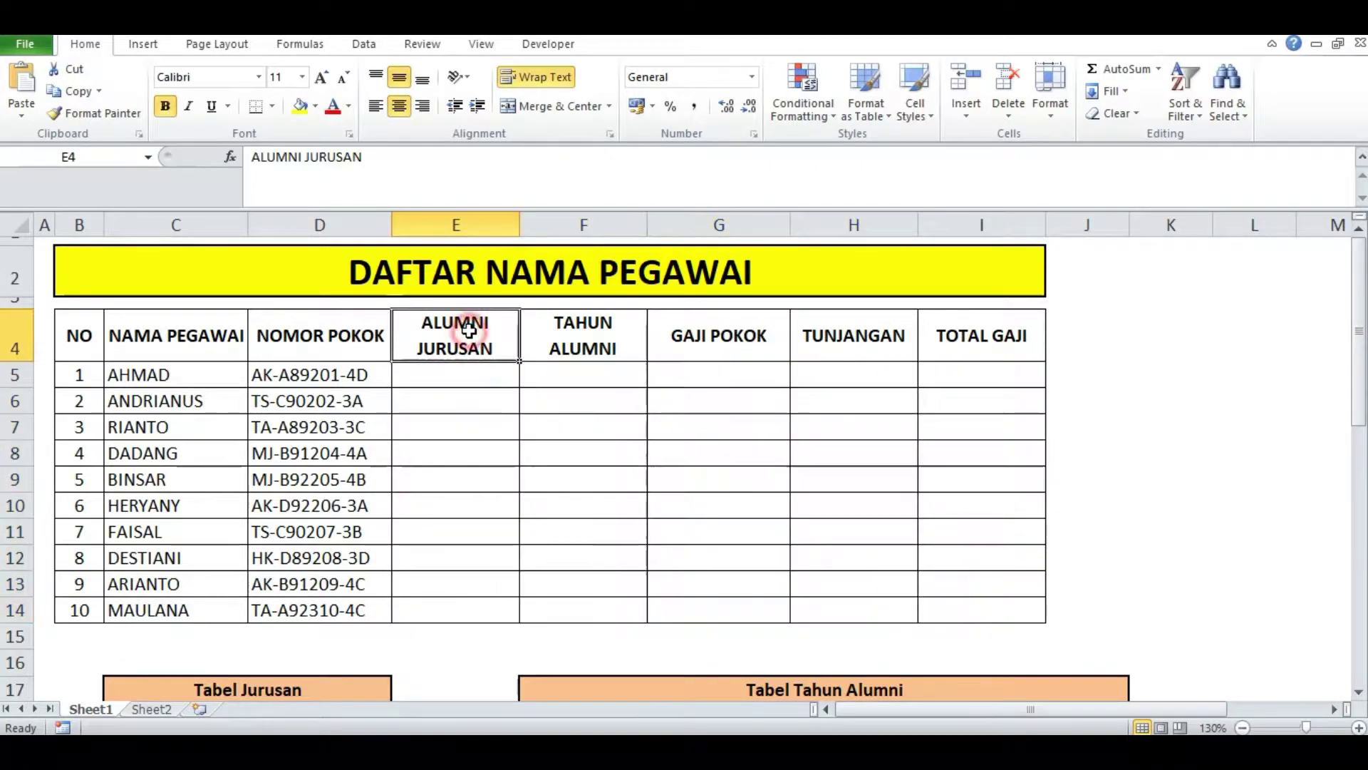
pyautogui.click(593, 324)
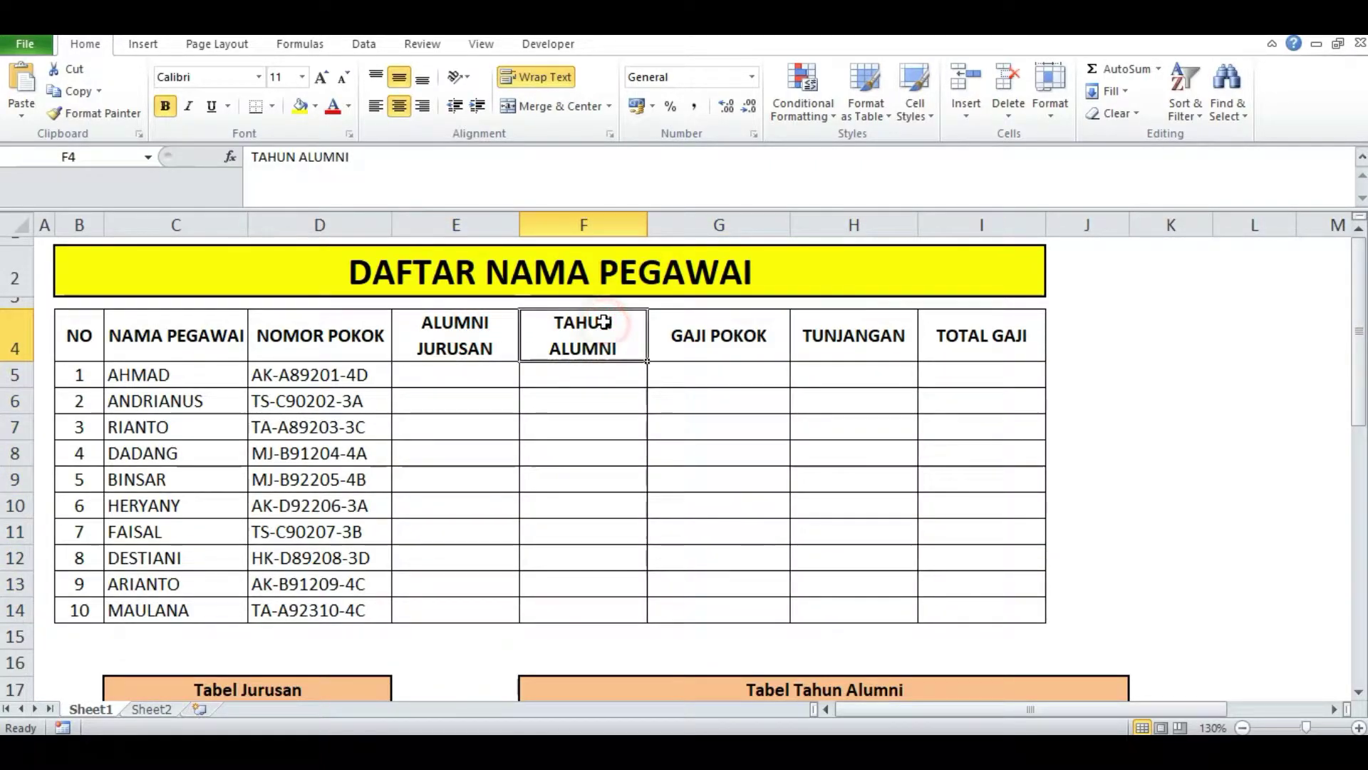
pyautogui.click(728, 341)
pyautogui.click(828, 336)
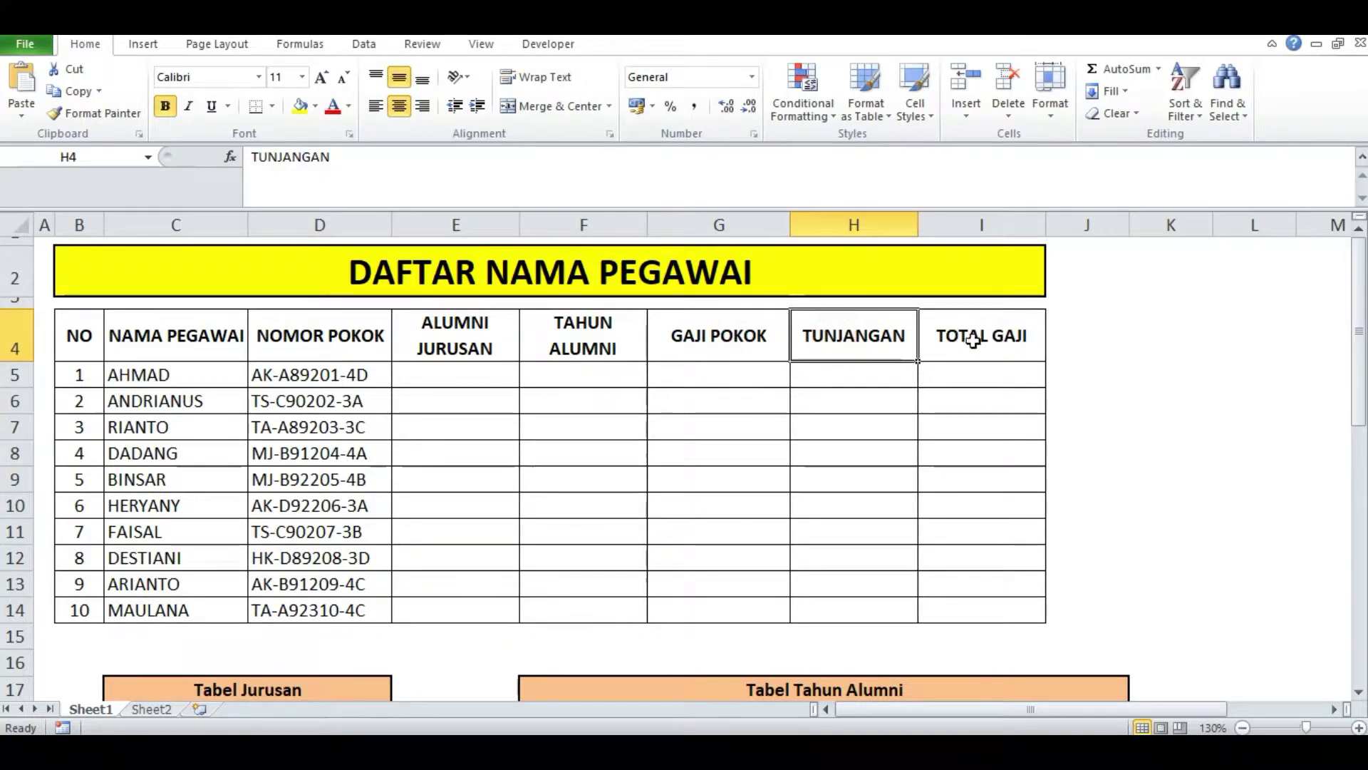
pyautogui.click(998, 345)
# Examine the Tabel Jurusan, Tabel Tahun Alumni and Gaji & Tunjangan reference tables and the yellow instruction notes.
pyautogui.scroll(-4, 570, 463)
pyautogui.scroll(4, 589, 452)
pyautogui.scroll(-4, 742, 483)
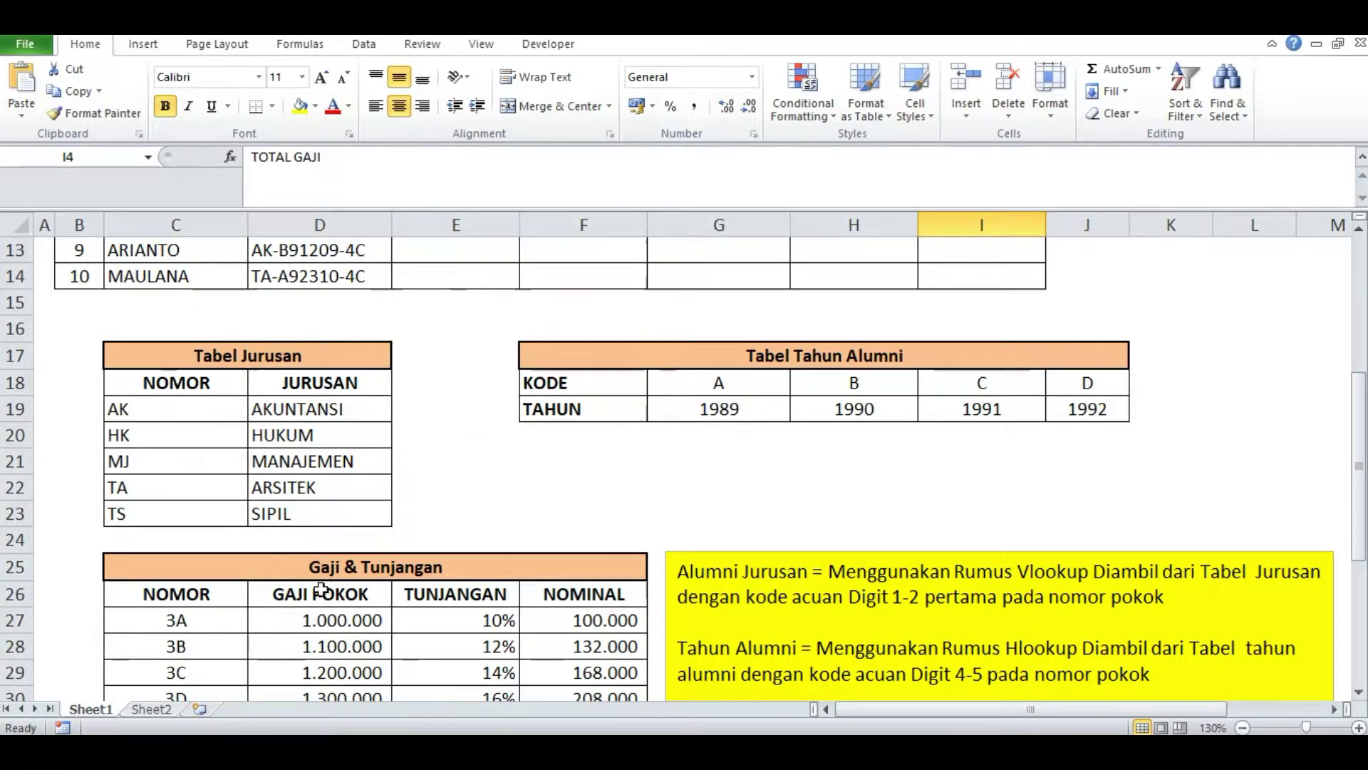
pyautogui.click(277, 364)
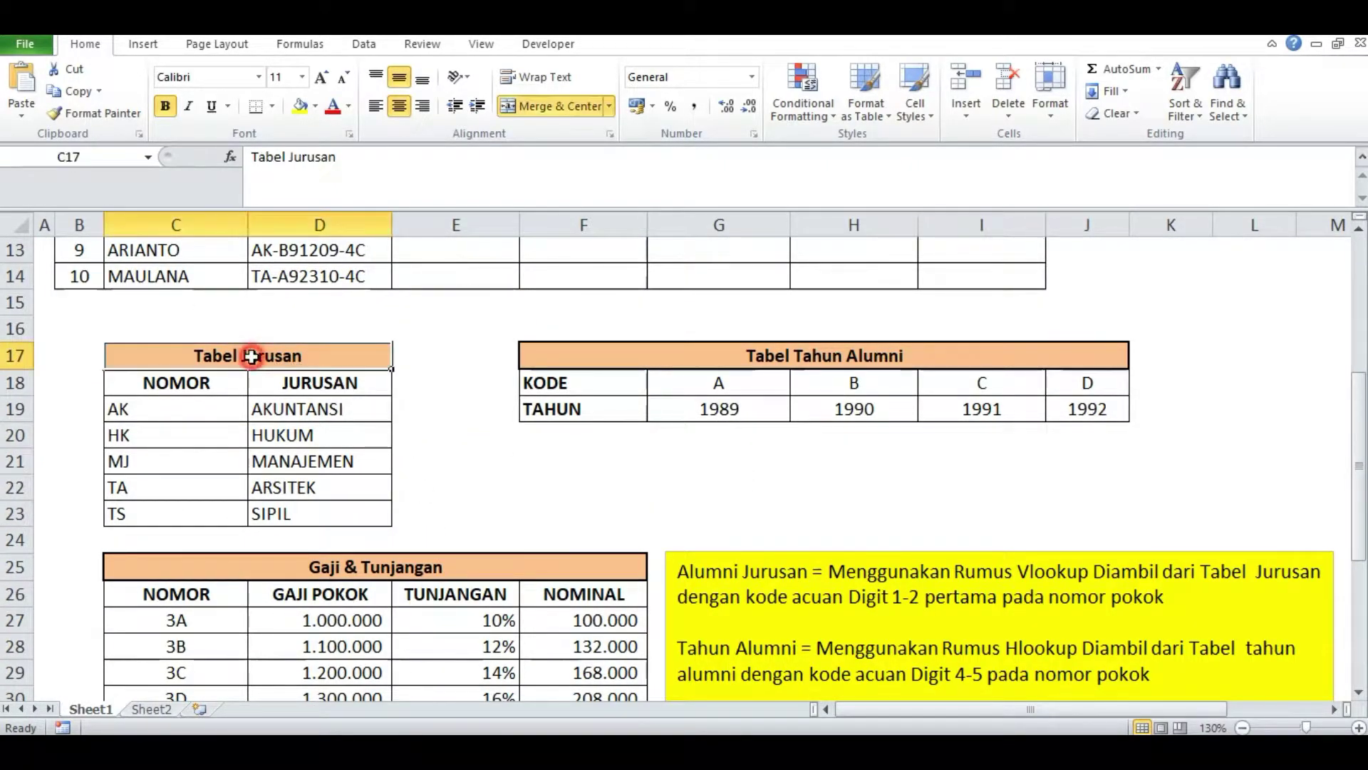
pyautogui.click(803, 357)
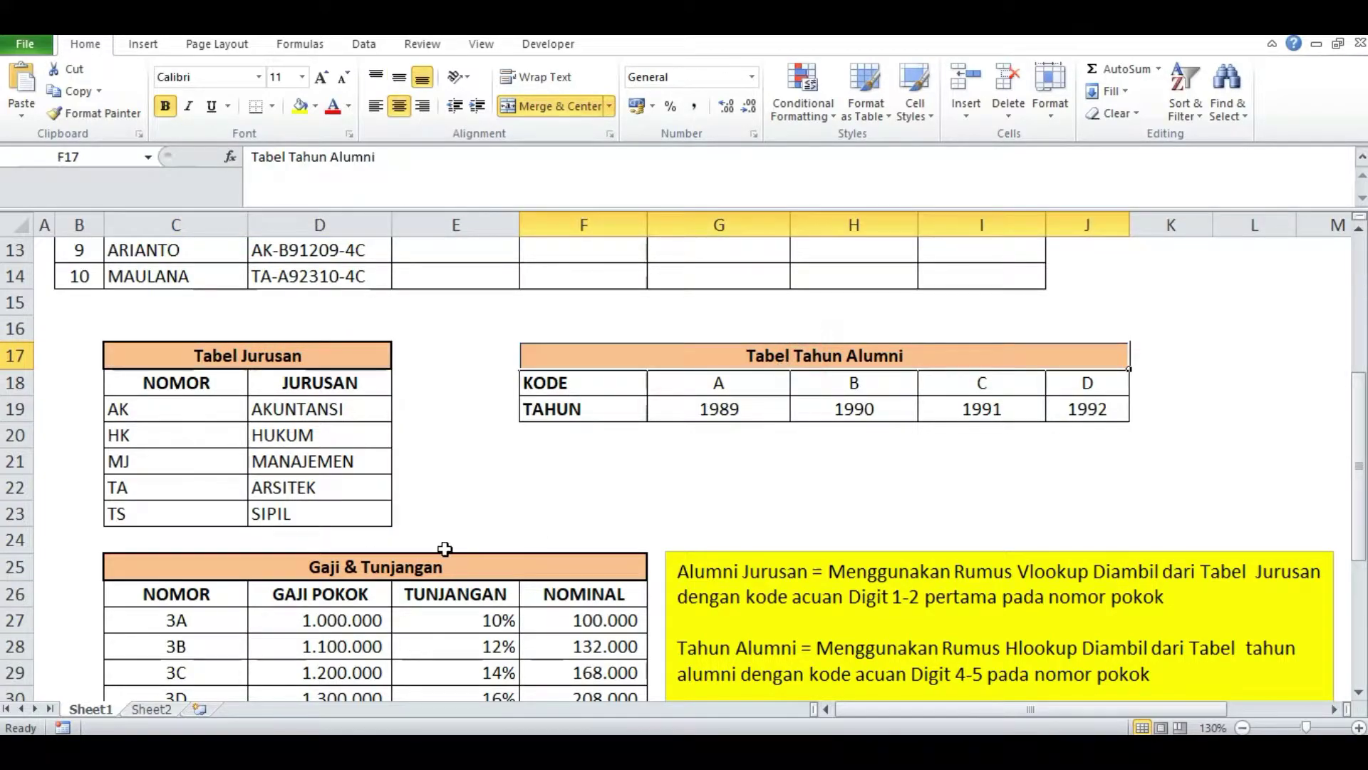
pyautogui.click(331, 568)
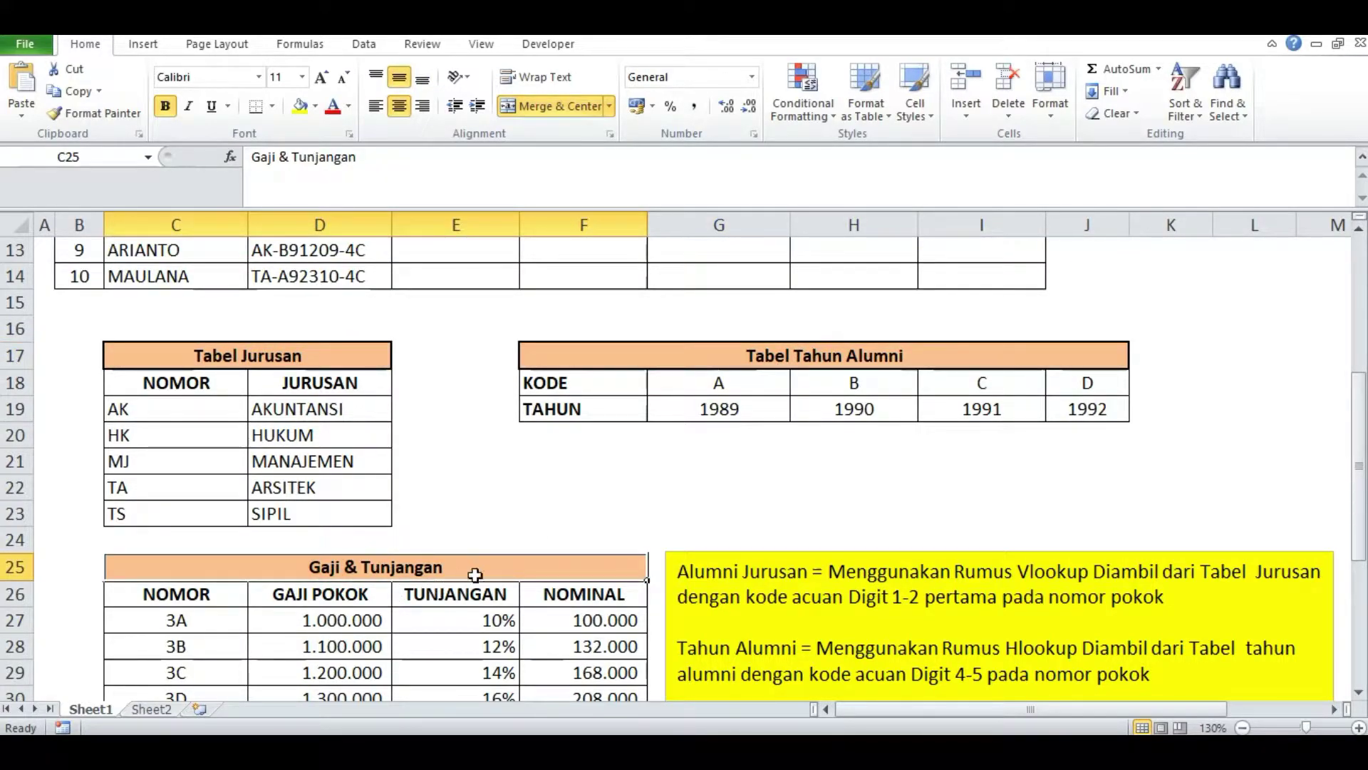
pyautogui.click(811, 531)
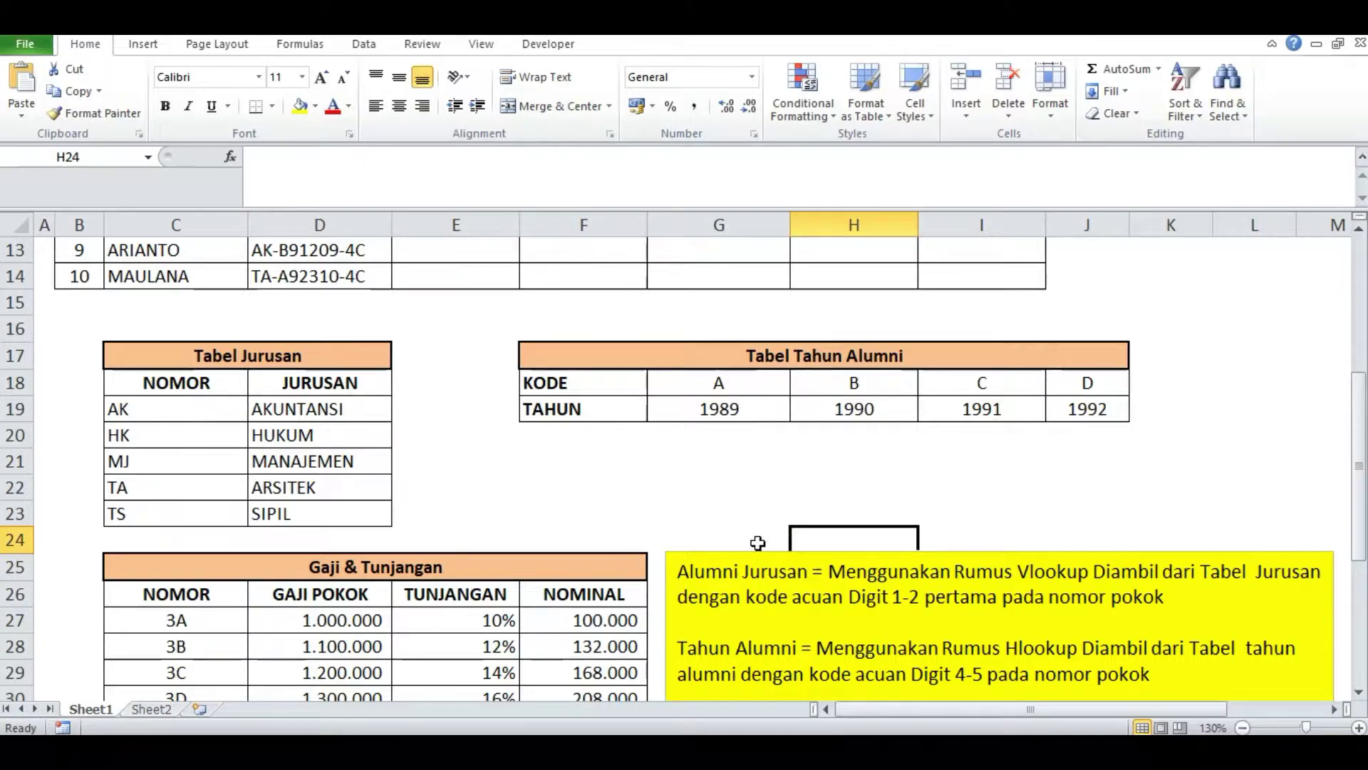
pyautogui.scroll(-3, 748, 519)
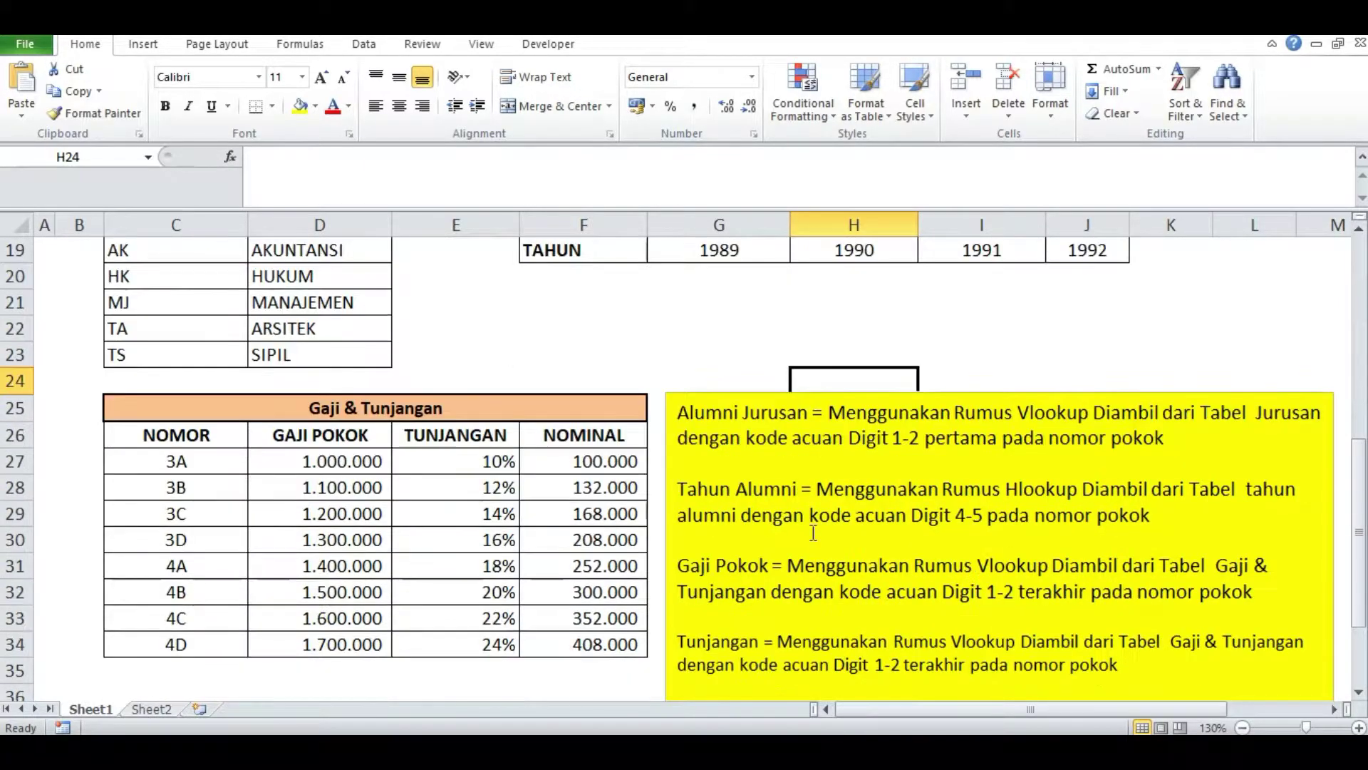
# Review the empty cells E5:I14 in the employee table, starting with the ALUMNI JURUSAN column.
pyautogui.scroll(7, 816, 452)
pyautogui.moveTo(450, 366); pyautogui.dragTo(982, 610)
pyautogui.click(1175, 594)
pyautogui.click(590, 577)
pyautogui.click(457, 370)
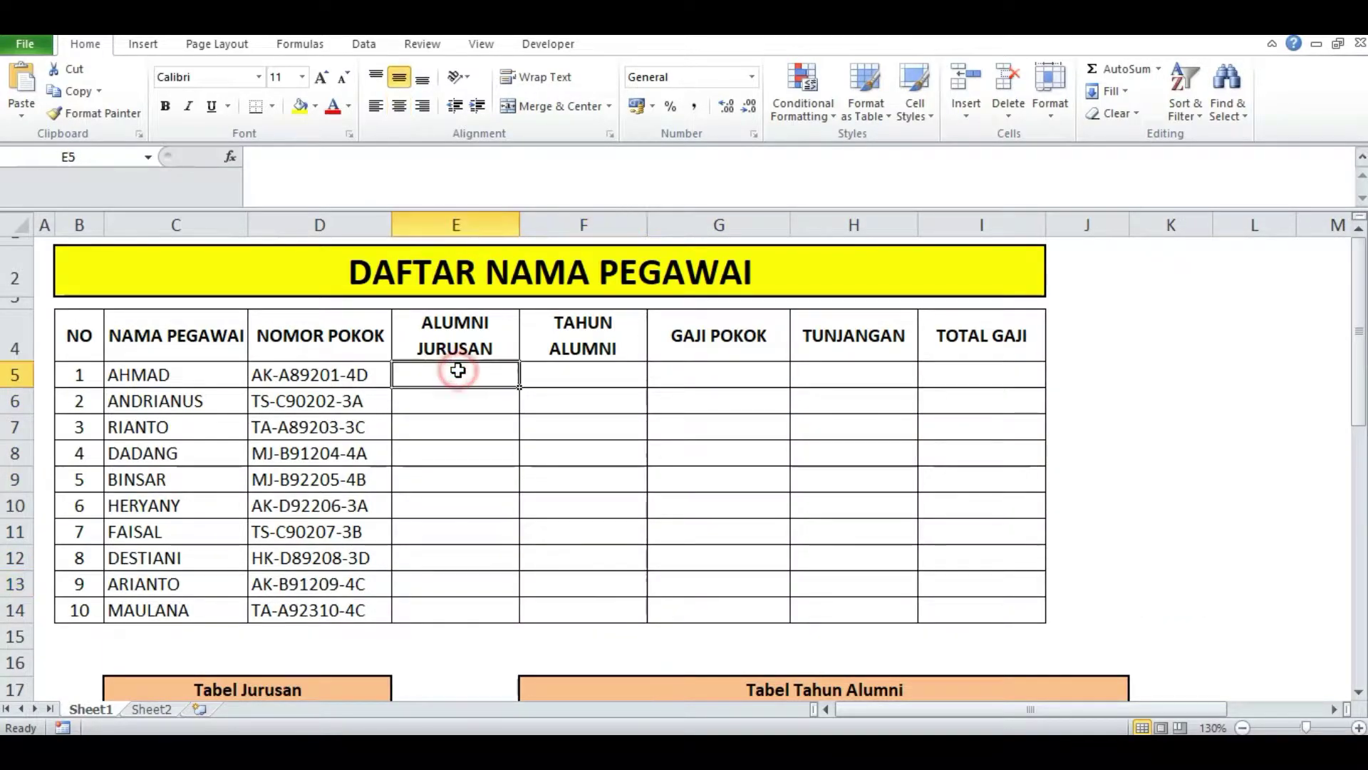
pyautogui.click(459, 422)
pyautogui.click(473, 371)
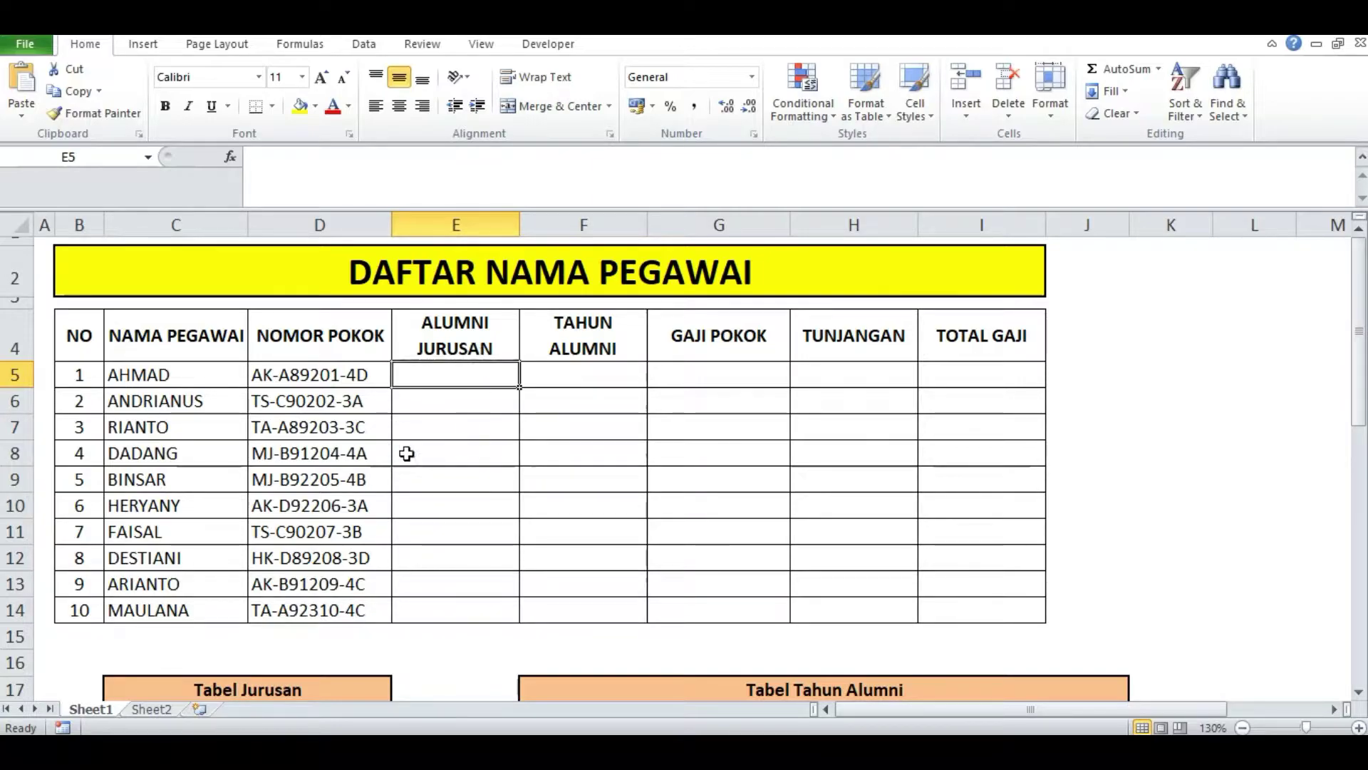
# Read the Alumni Jurusan instruction in the yellow text box and compare it with Tabel Jurusan.
pyautogui.scroll(-5, 484, 442)
pyautogui.click(278, 278)
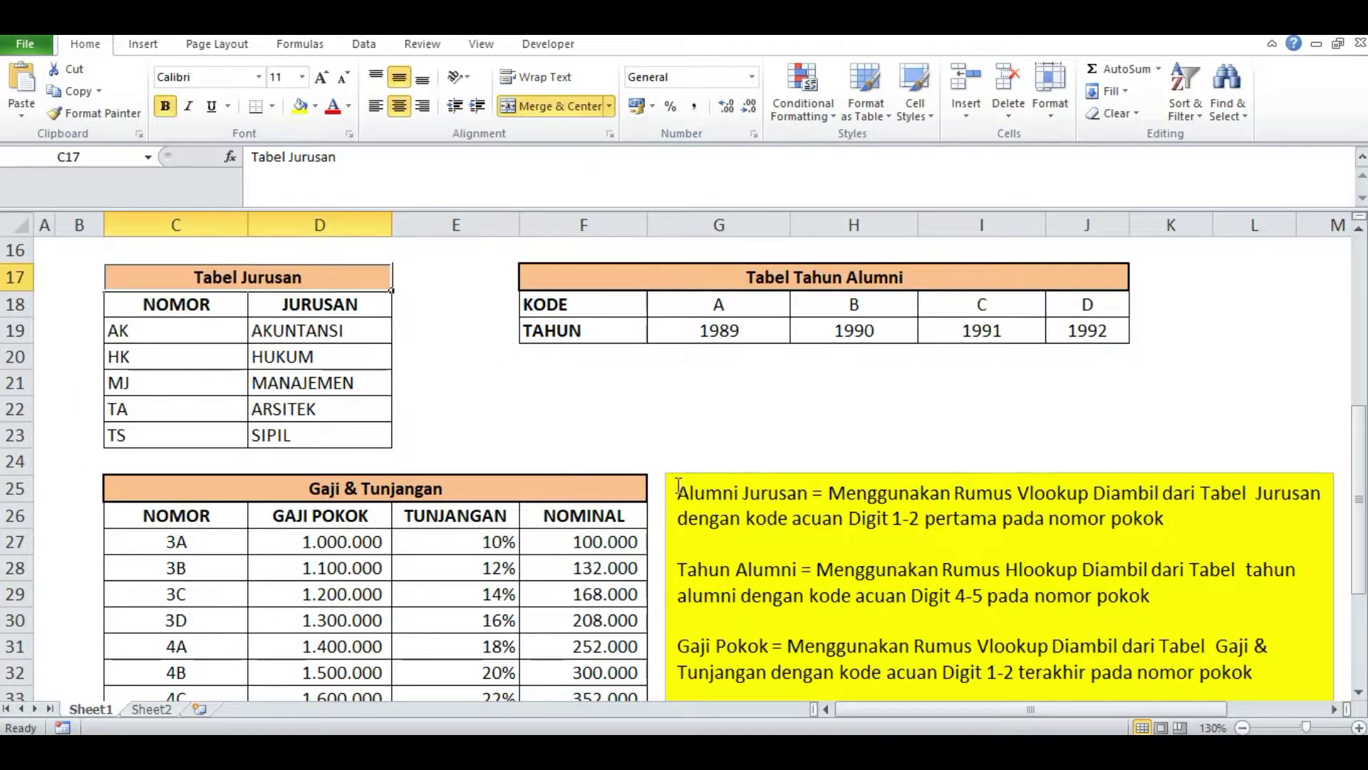
pyautogui.click(677, 485)
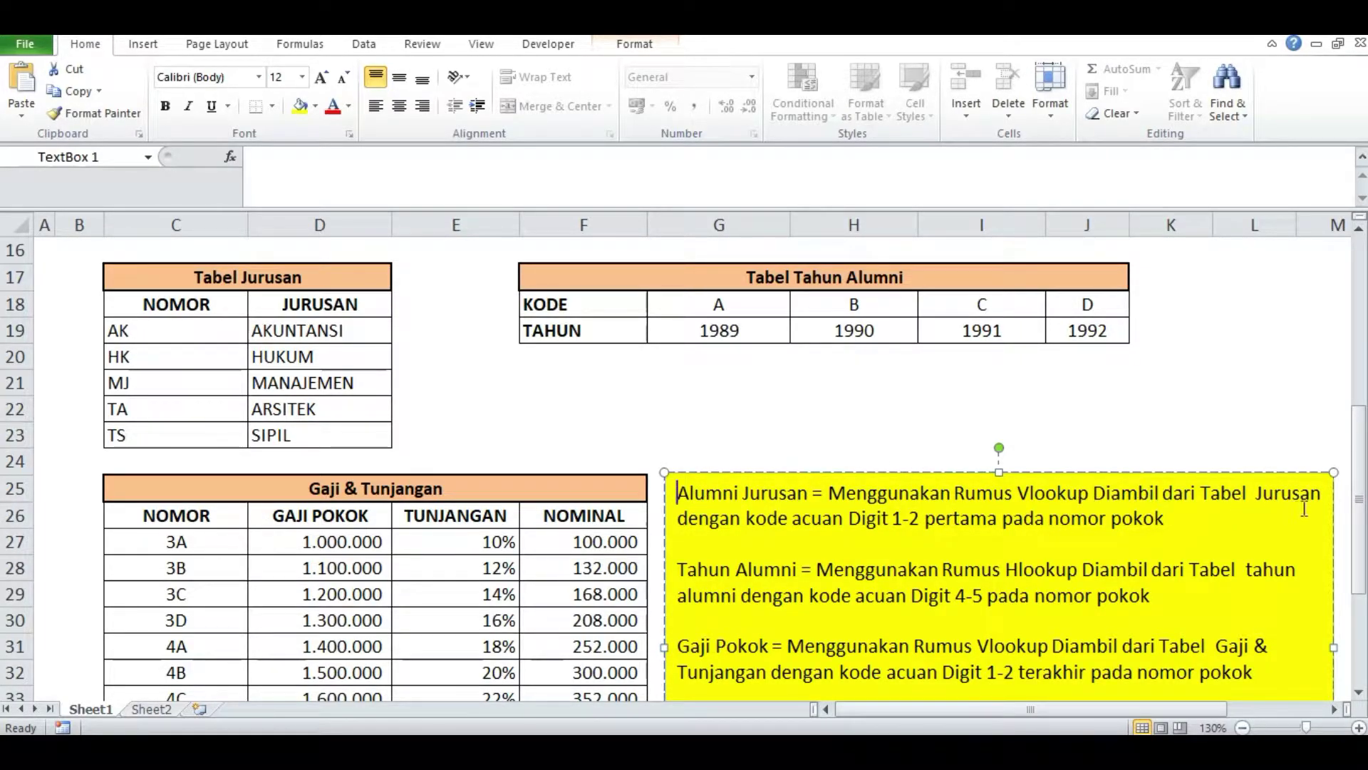
pyautogui.click(255, 286)
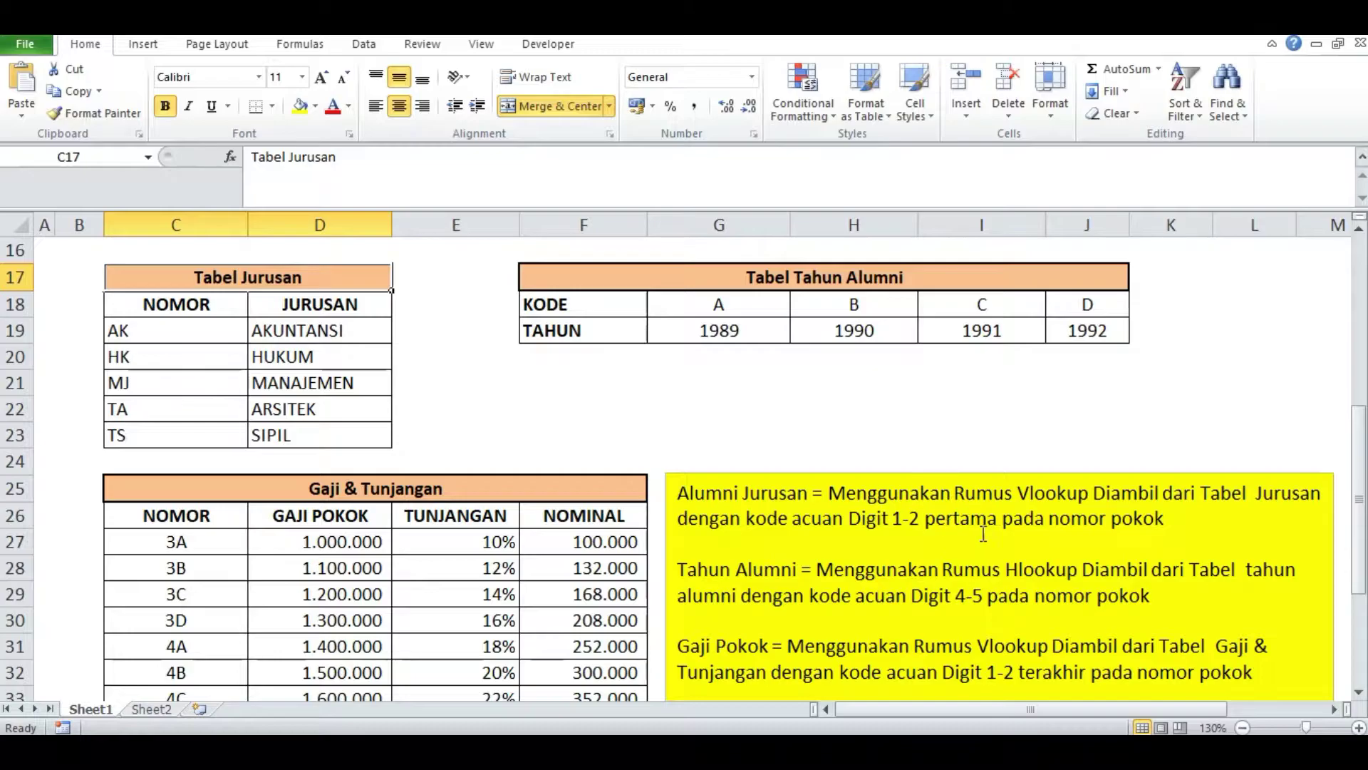
pyautogui.click(1213, 535)
pyautogui.scroll(5, 846, 467)
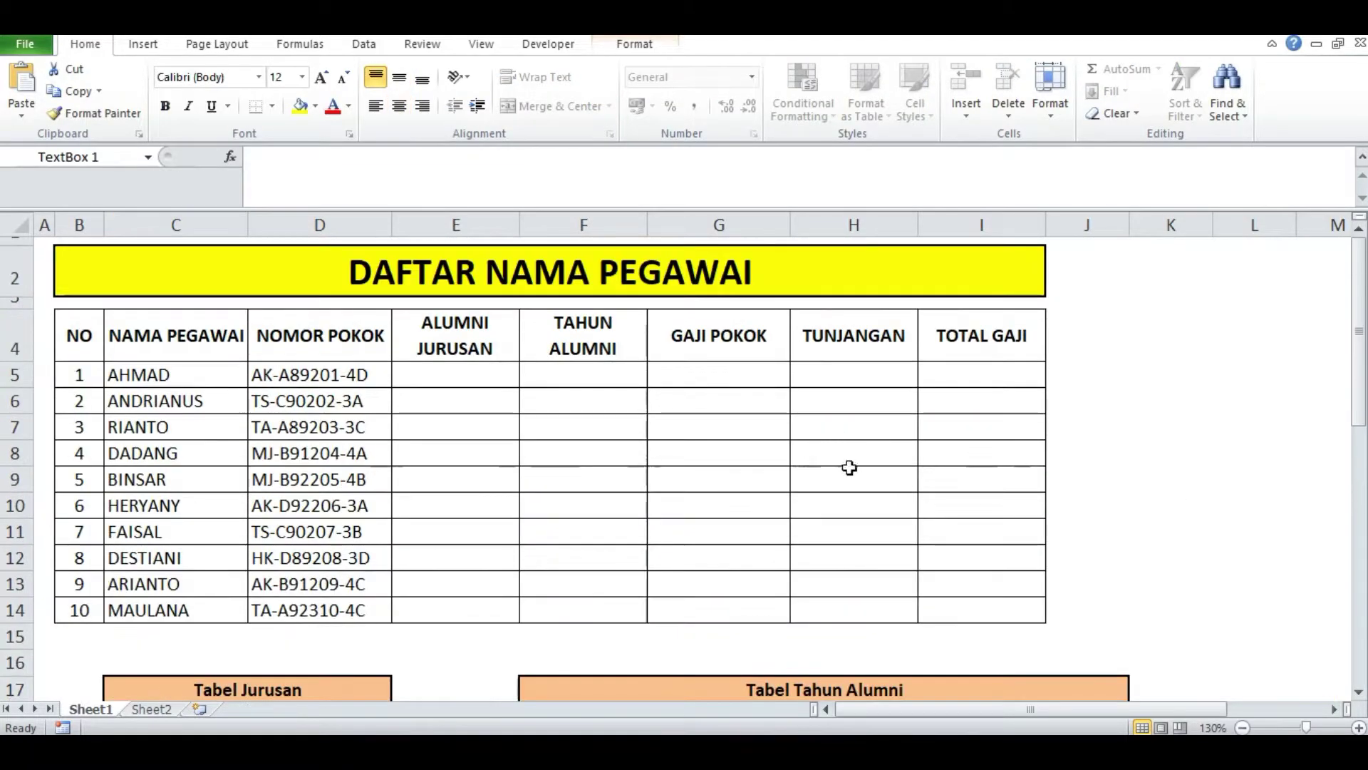
pyautogui.click(1113, 478)
# Start a VLOOKUP formula in E5 under ALUMNI JURUSAN with LEFT(D5;2) as its lookup value.
pyautogui.click(477, 396)
pyautogui.click(471, 372)
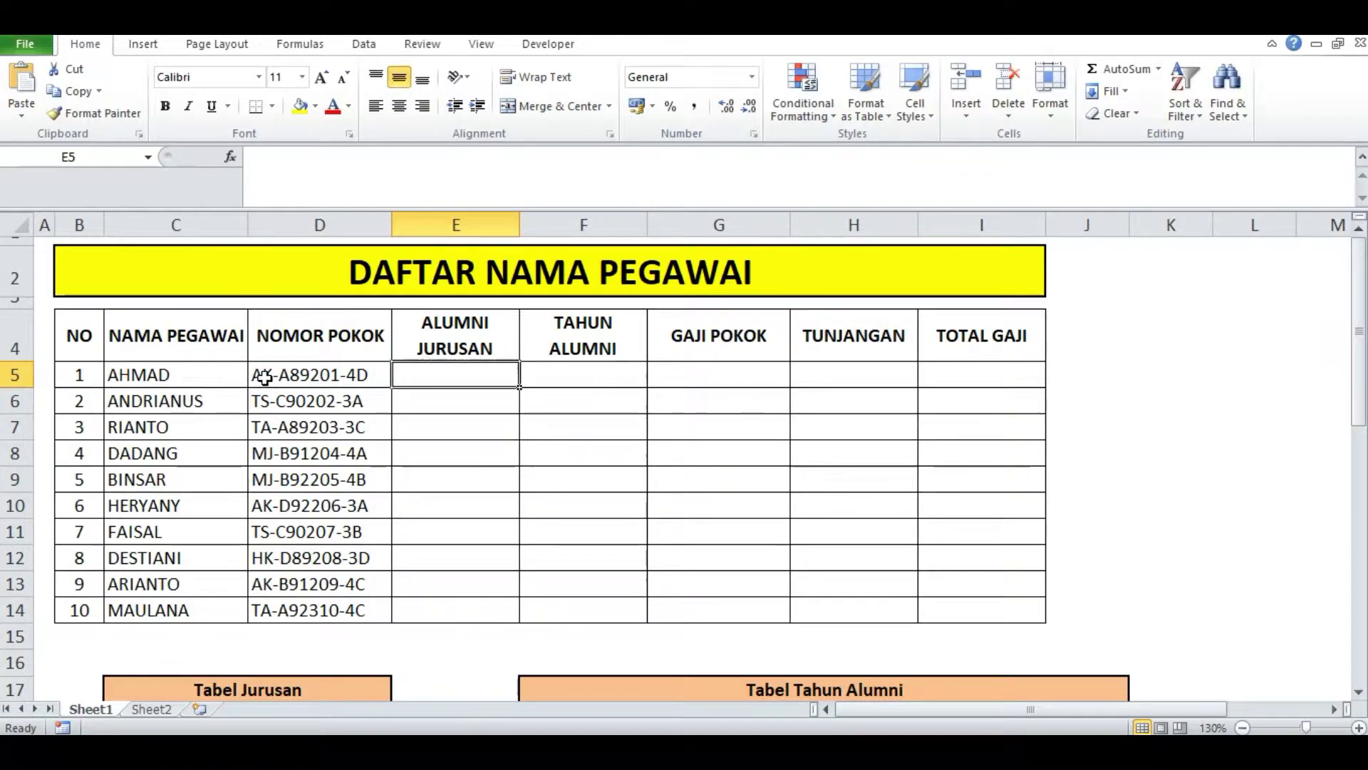
pyautogui.click(418, 472)
pyautogui.click(454, 374)
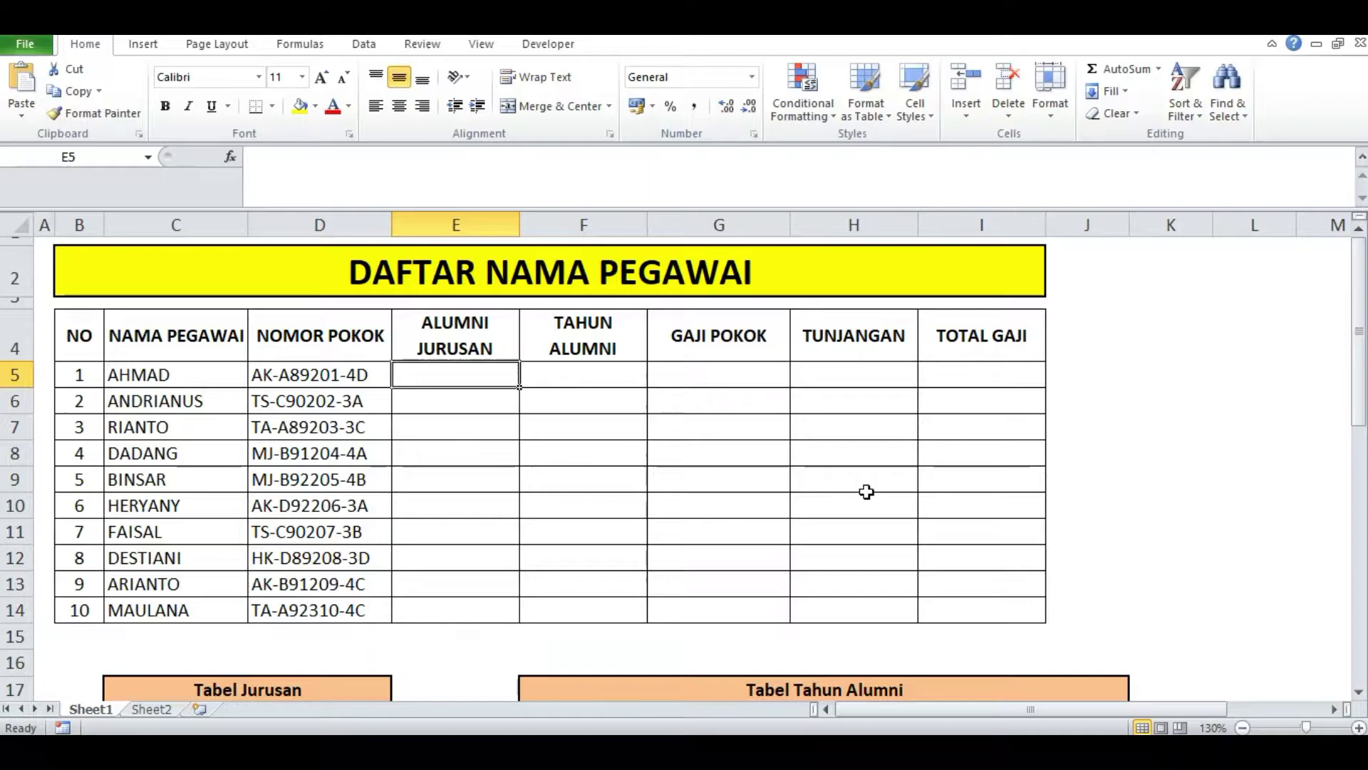
pyautogui.write('=VL')
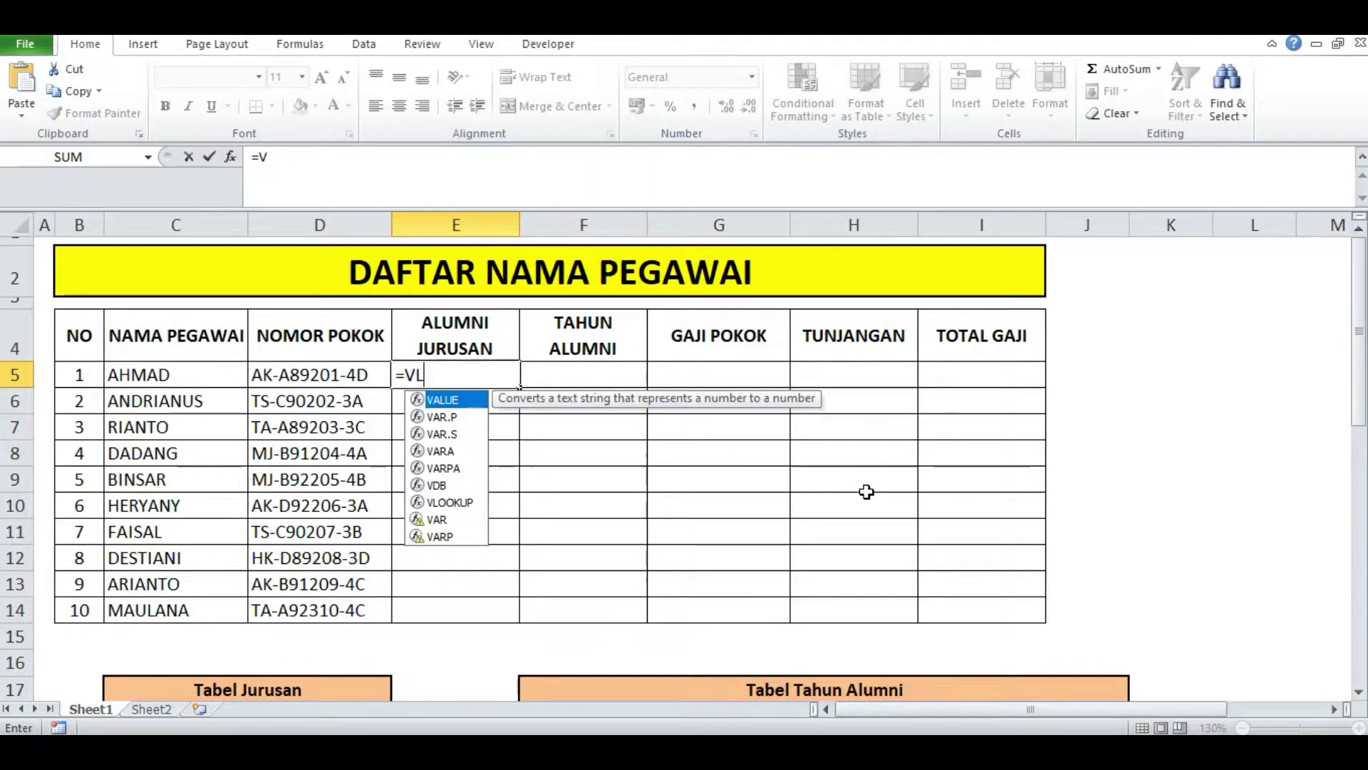
pyautogui.press('Tab')
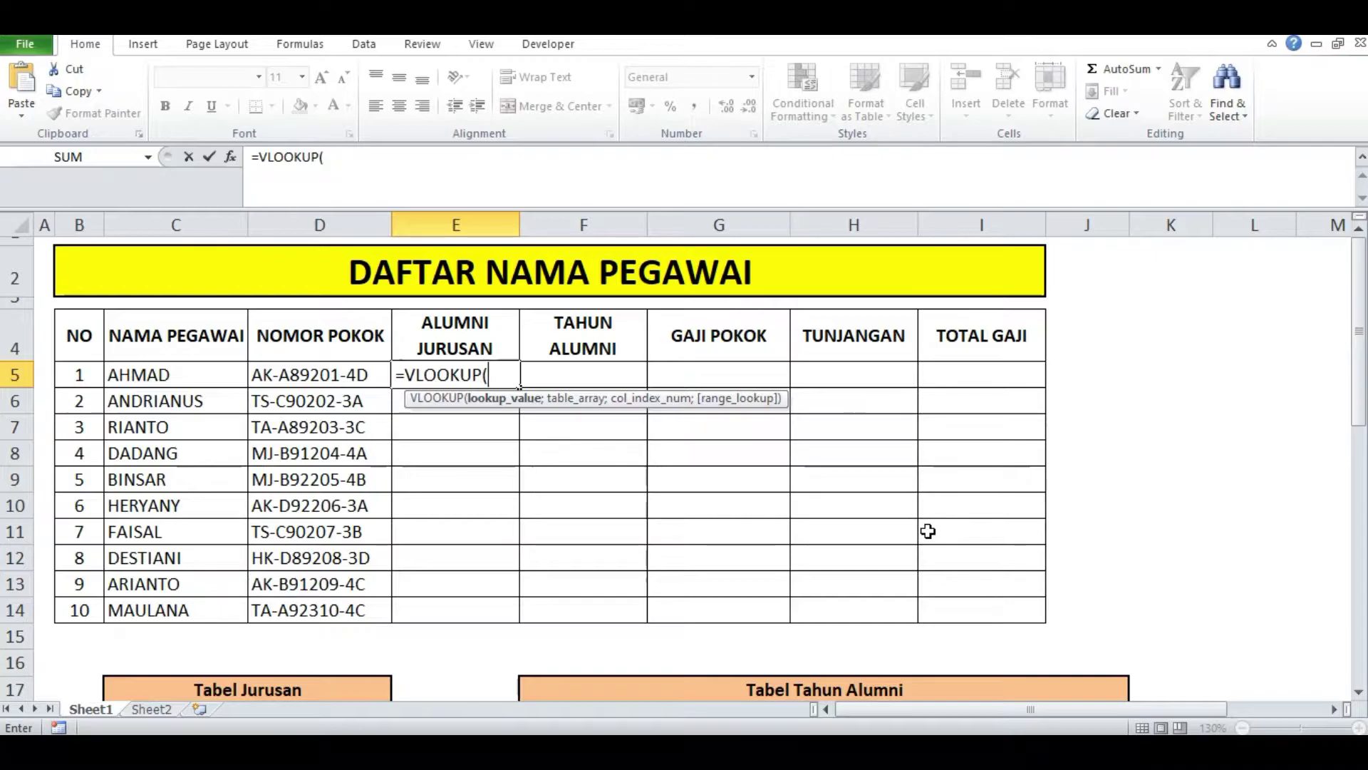
pyautogui.write('LEFT(')
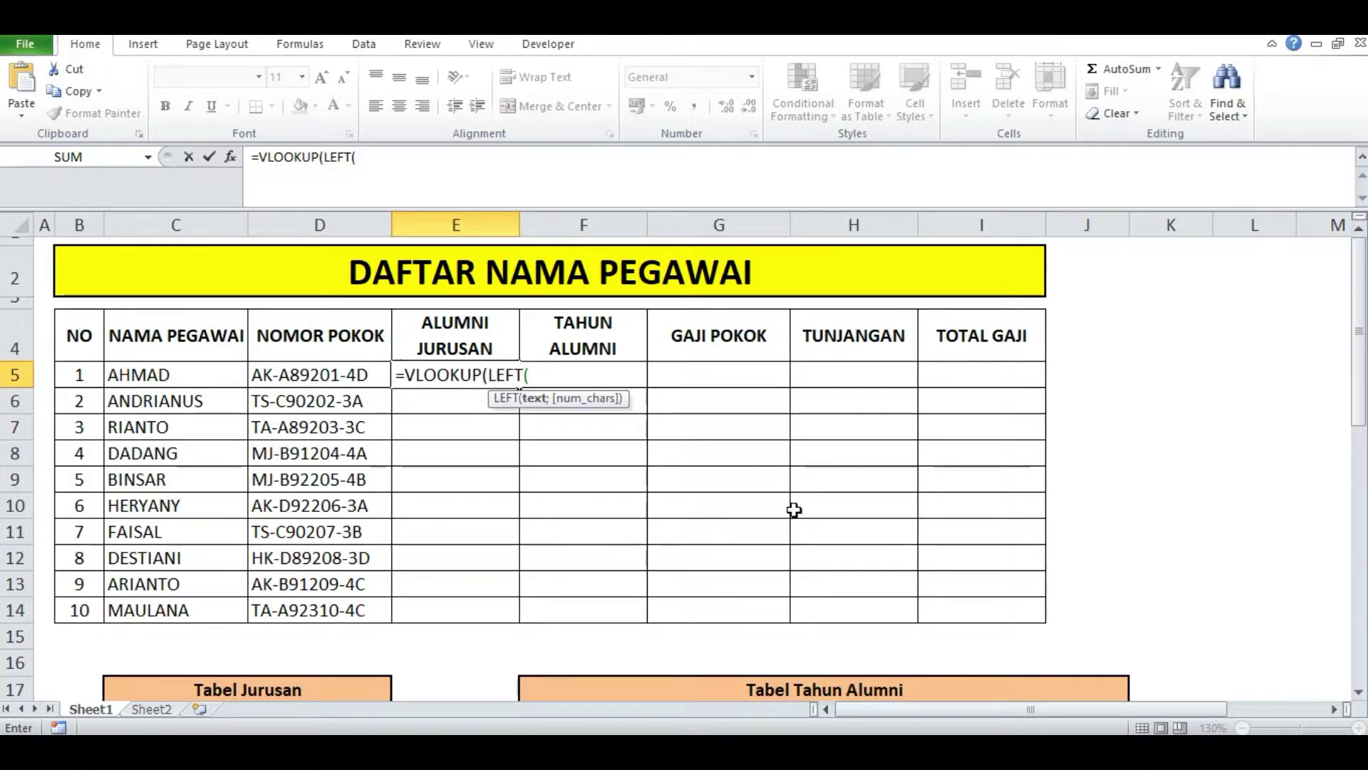
pyautogui.click(326, 372)
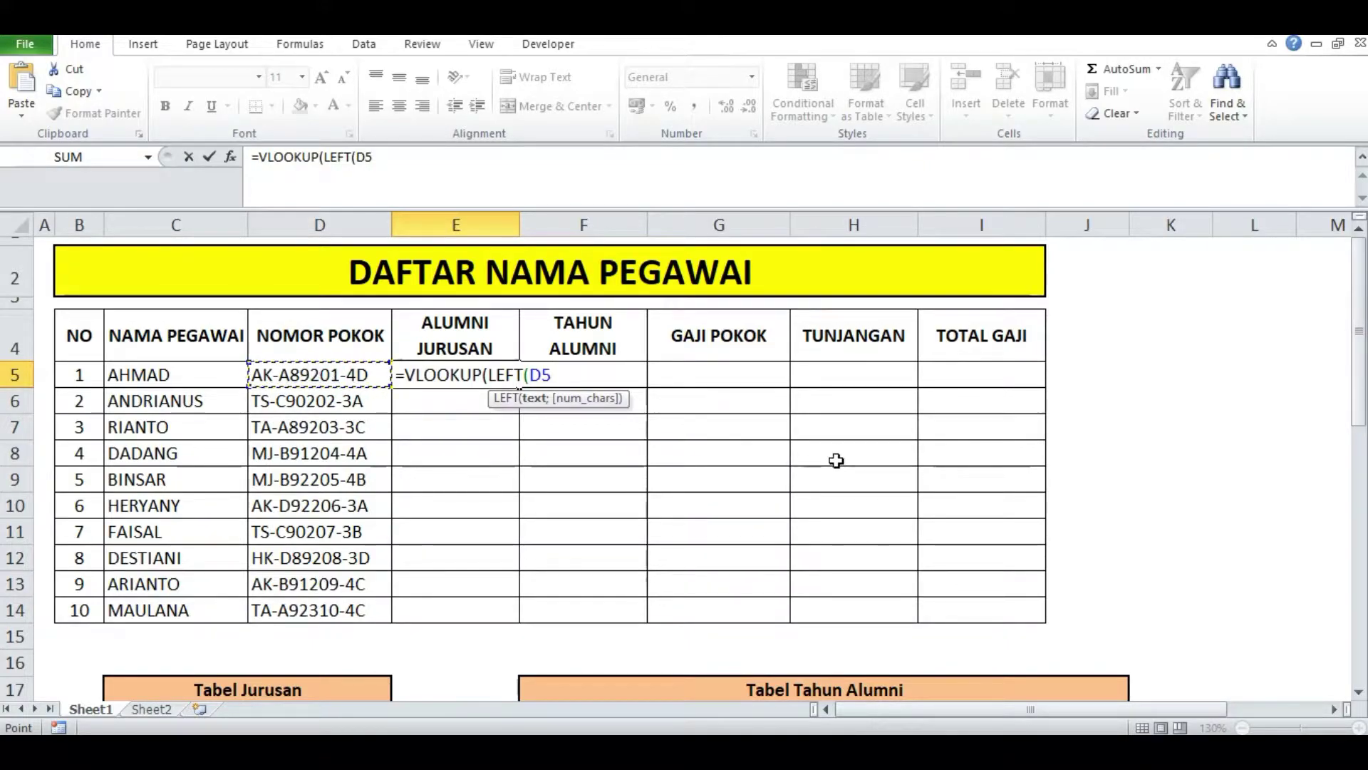
pyautogui.write(';')
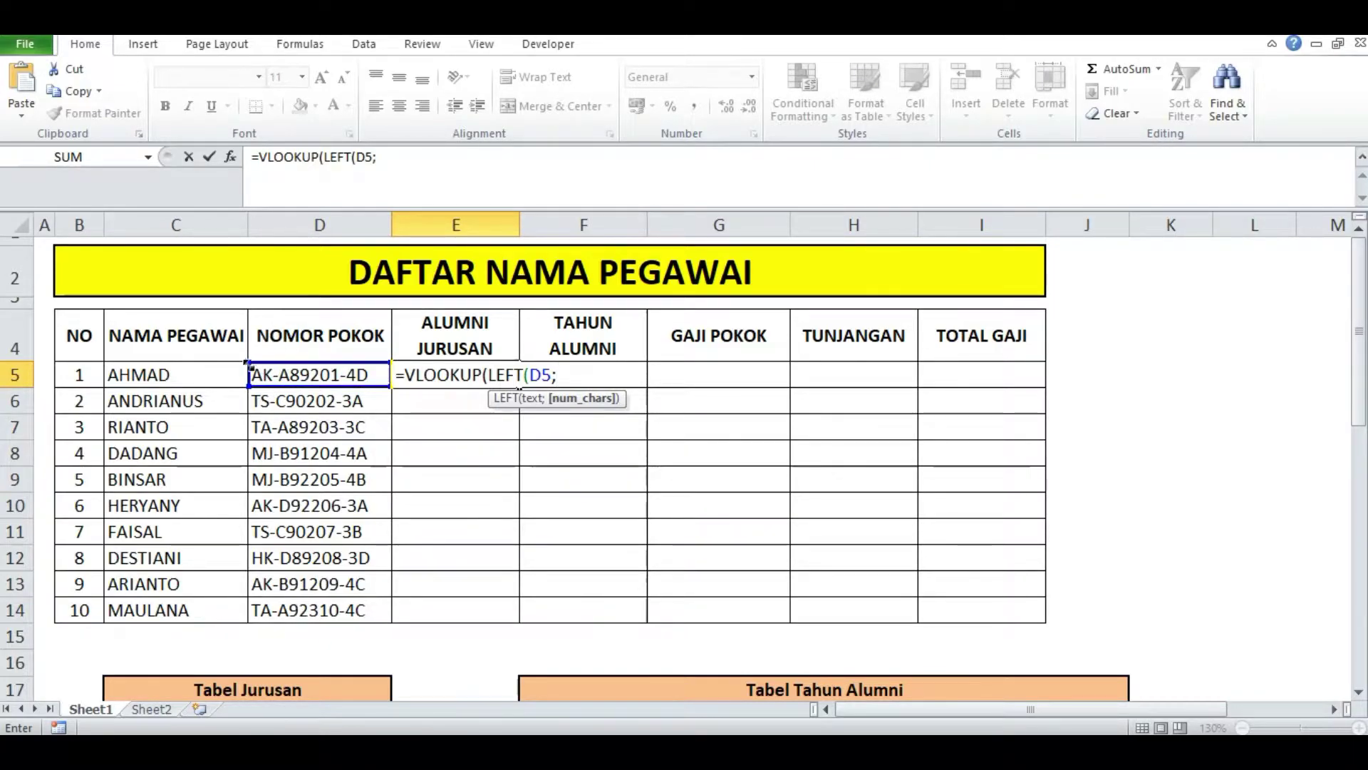
pyautogui.write('2)')
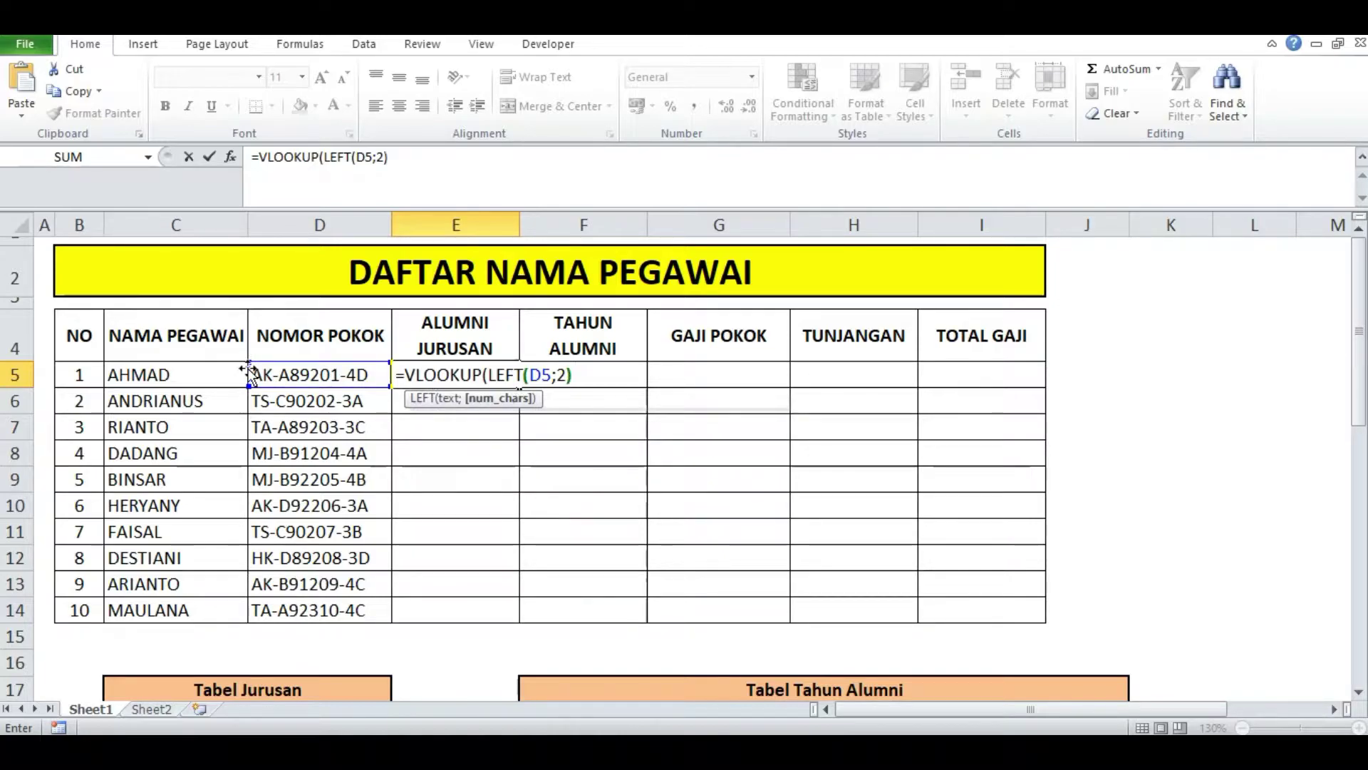
pyautogui.write(';')
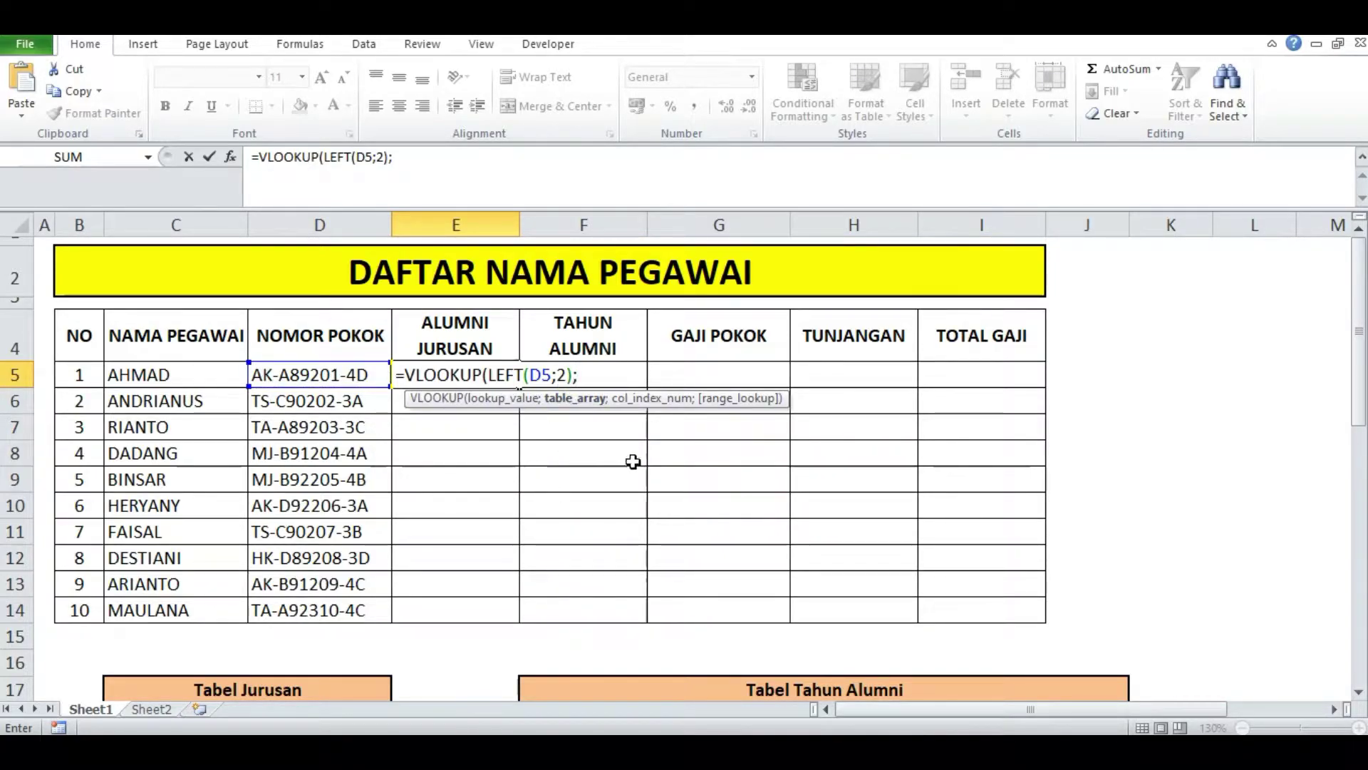
# Set the table array of the E5 VLOOKUP to the Tabel Jurusan data as the absolute range $C$19:$D$23.
pyautogui.scroll(-3, 633, 462)
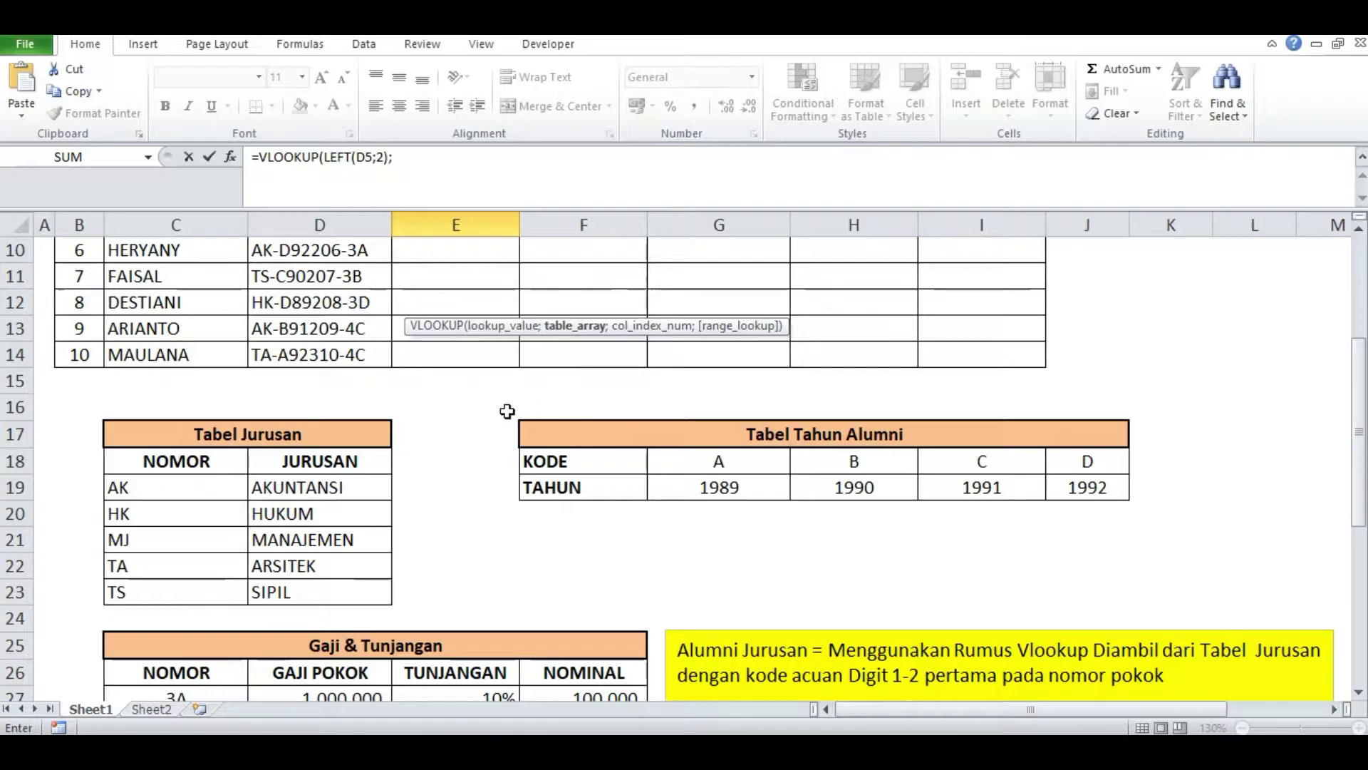
pyautogui.moveTo(124, 487); pyautogui.dragTo(371, 584)
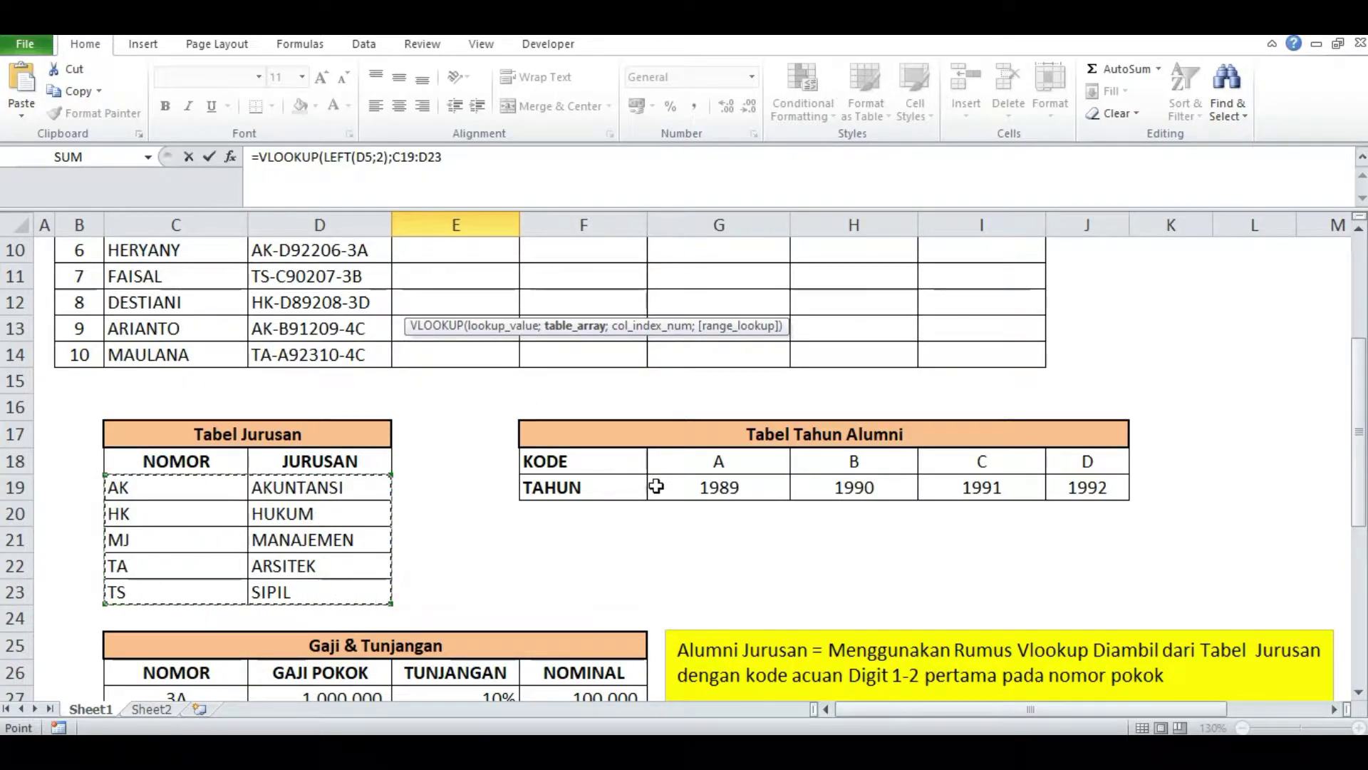
pyautogui.scroll(3, 667, 378)
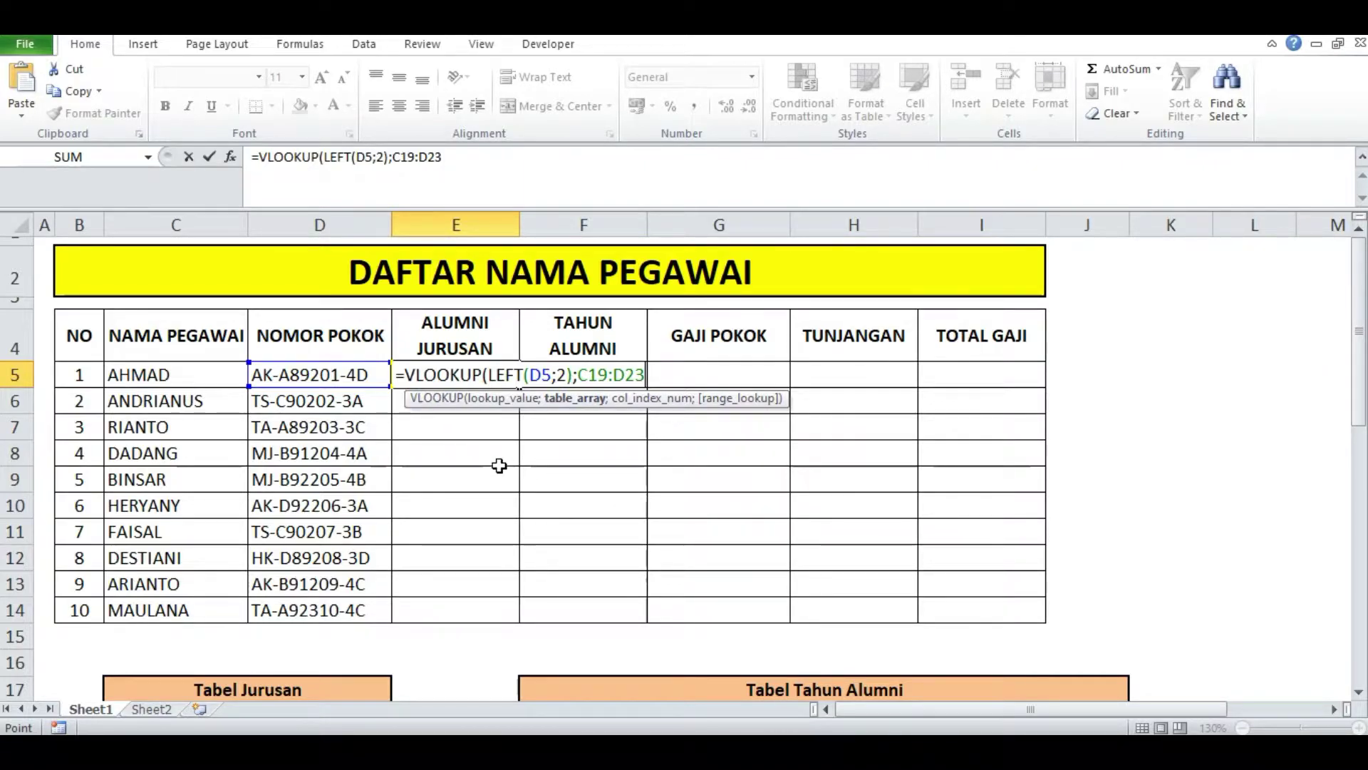
pyautogui.press('F4')
pyautogui.write(';')
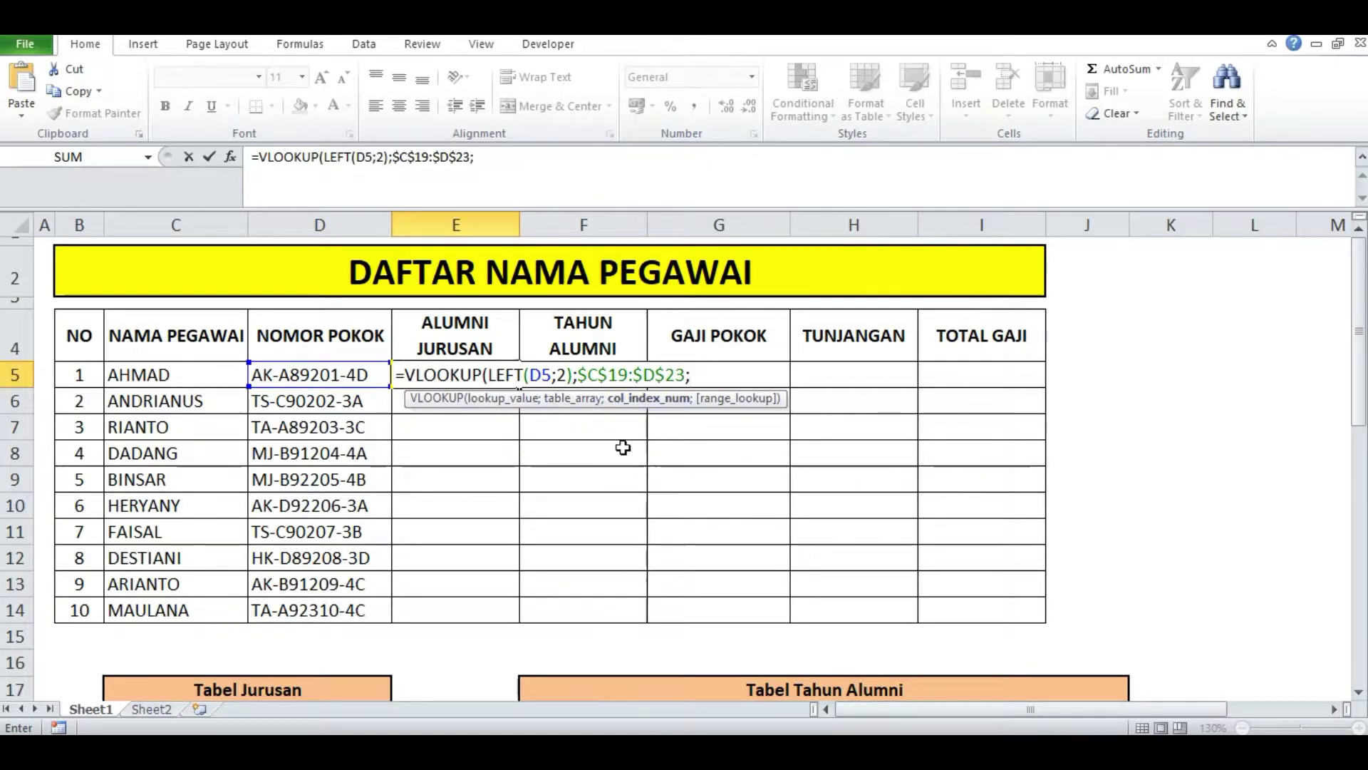
# Complete the E5 VLOOKUP with column index 2 and FALSE for an exact match.
pyautogui.scroll(-3, 445, 477)
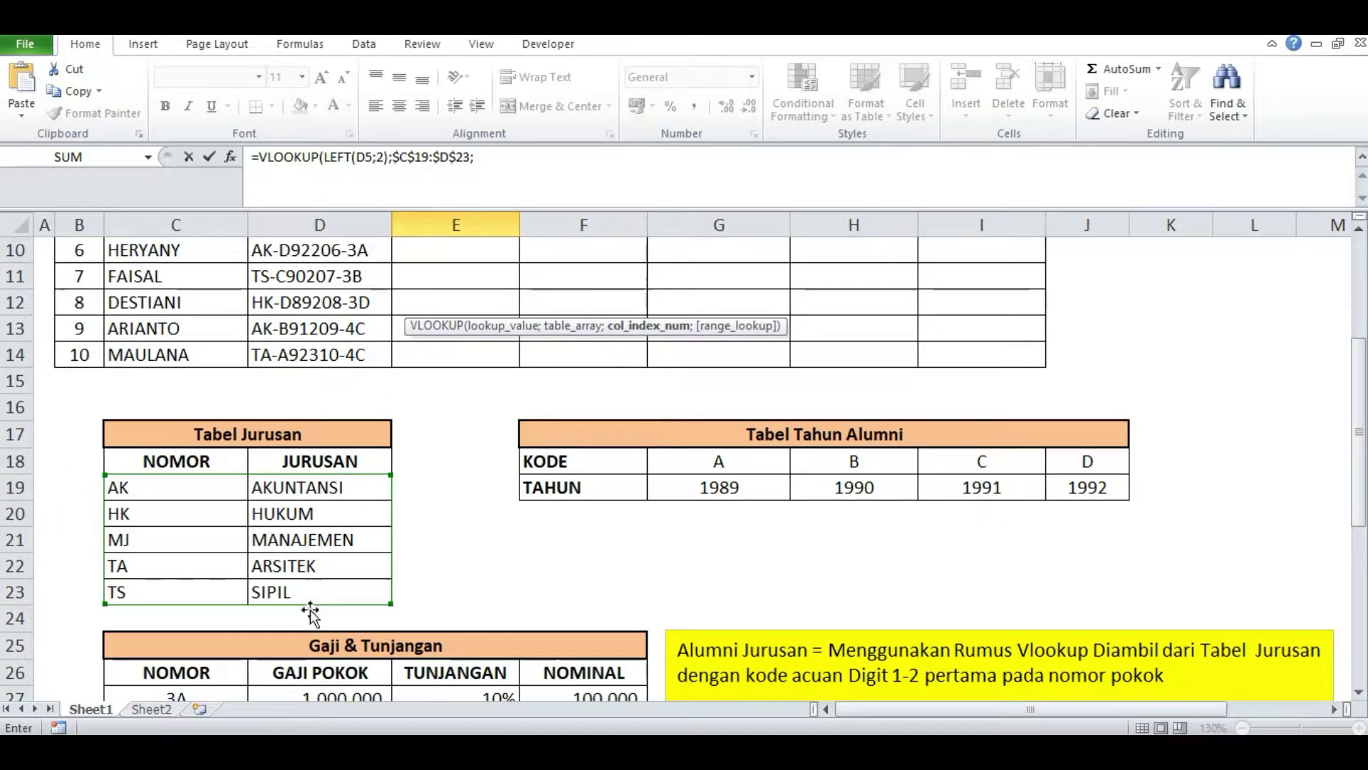
pyautogui.scroll(3, 509, 338)
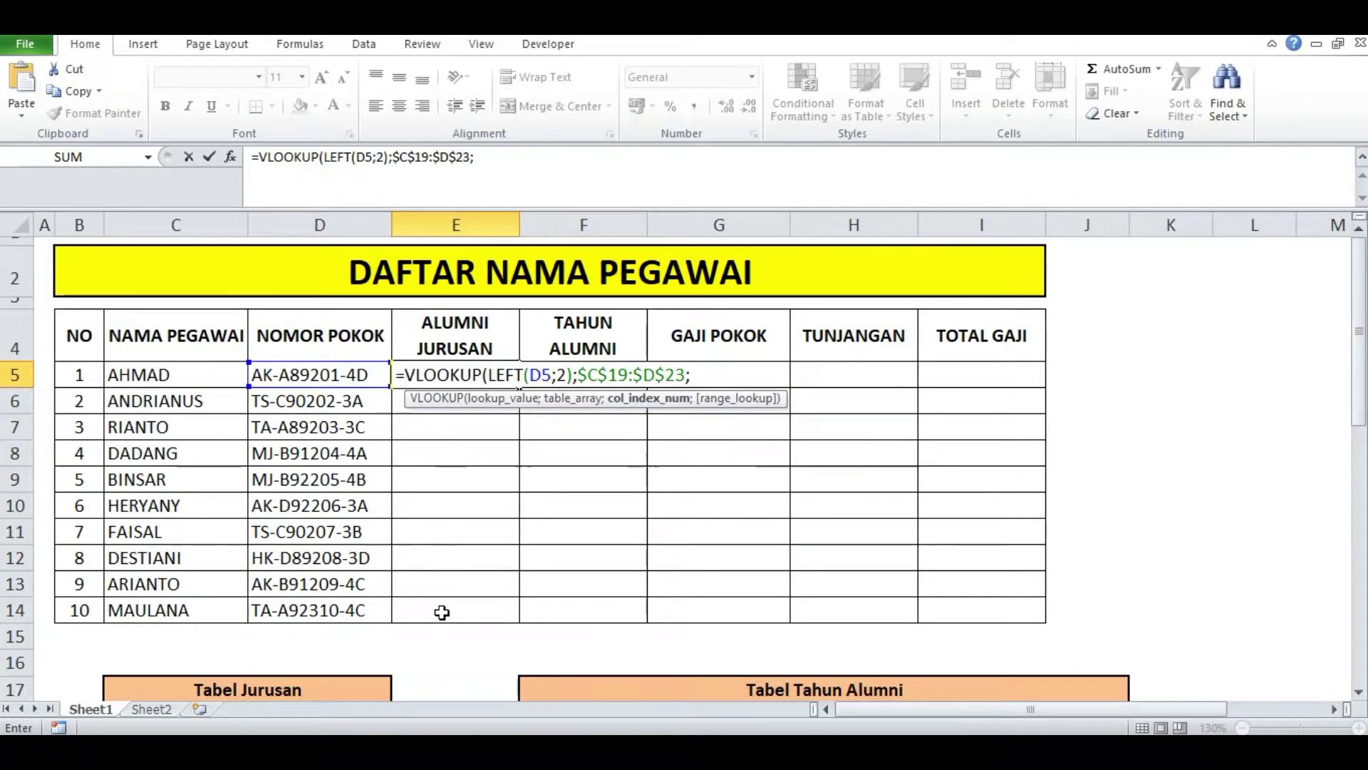
pyautogui.scroll(-4, 442, 612)
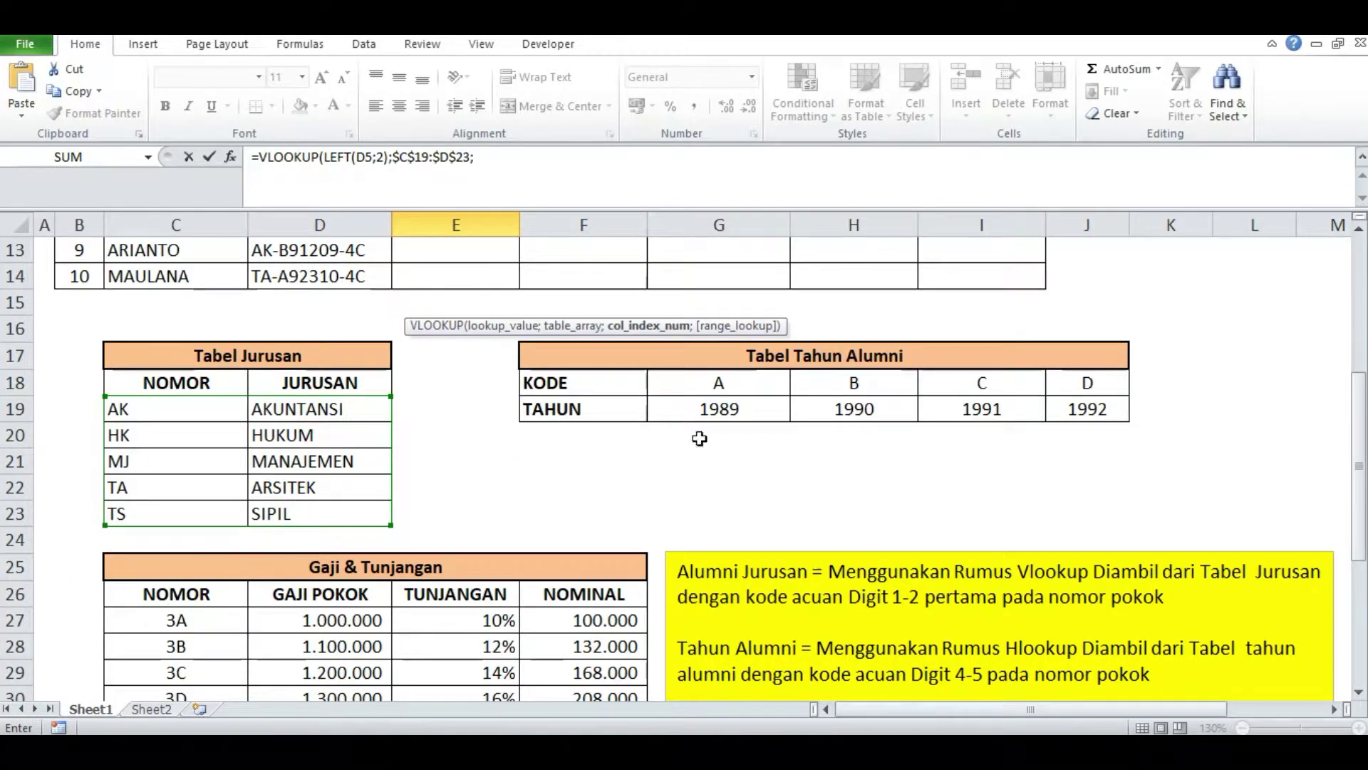
pyautogui.scroll(4, 699, 439)
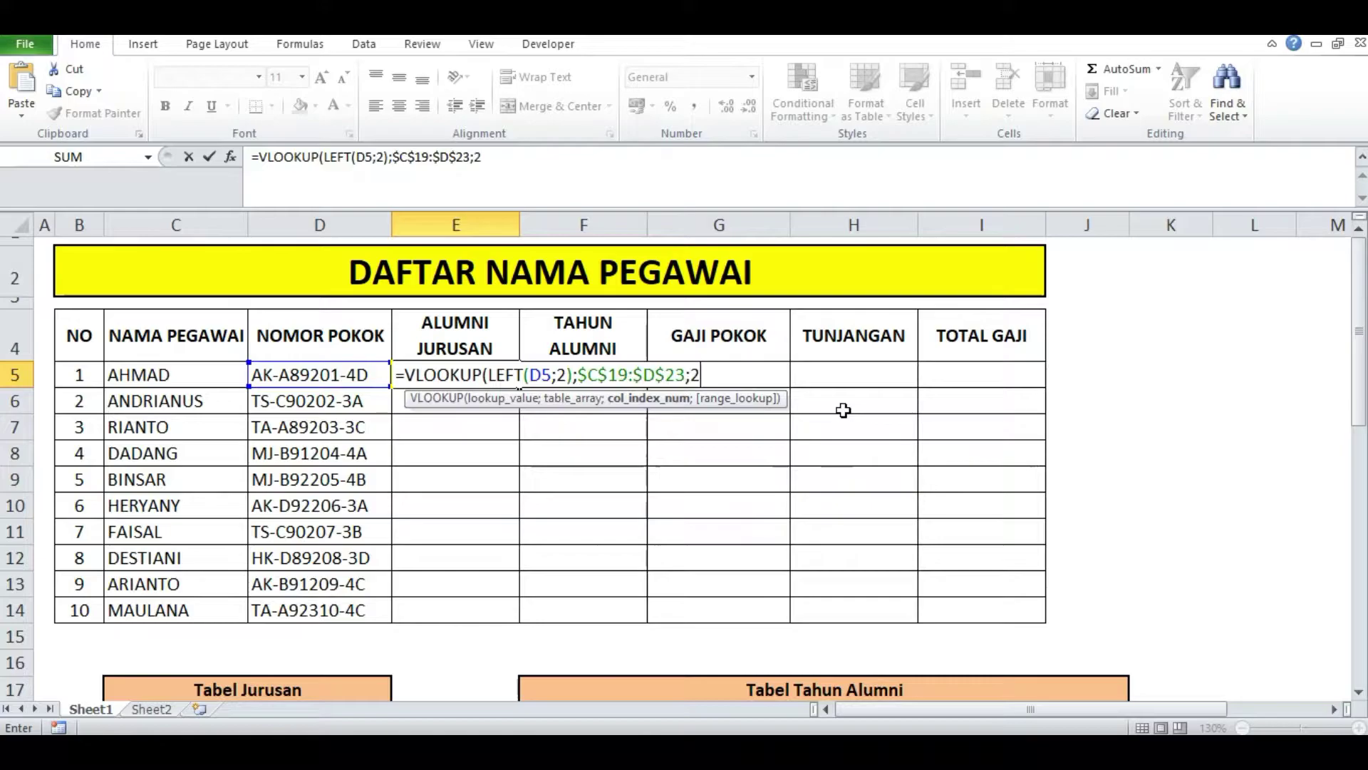
pyautogui.write(';')
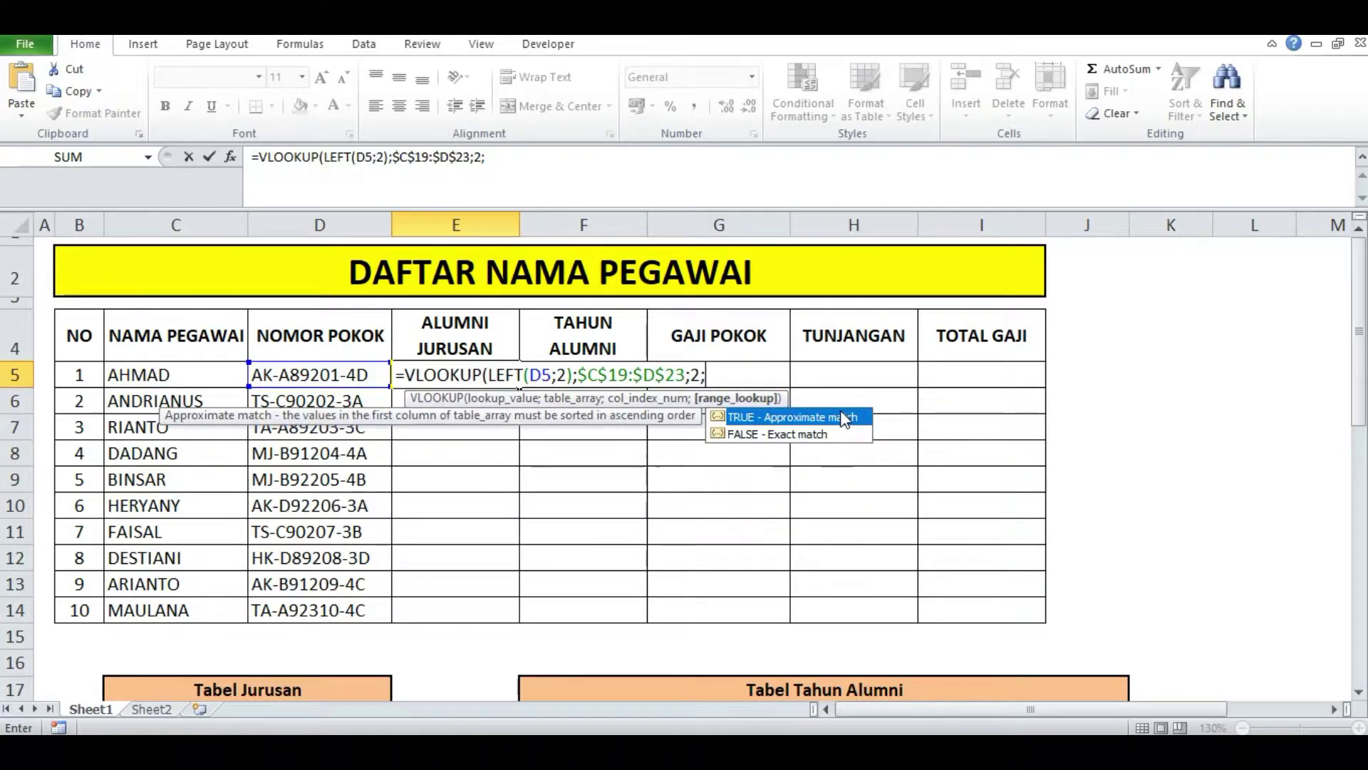
pyautogui.doubleClick(820, 433)
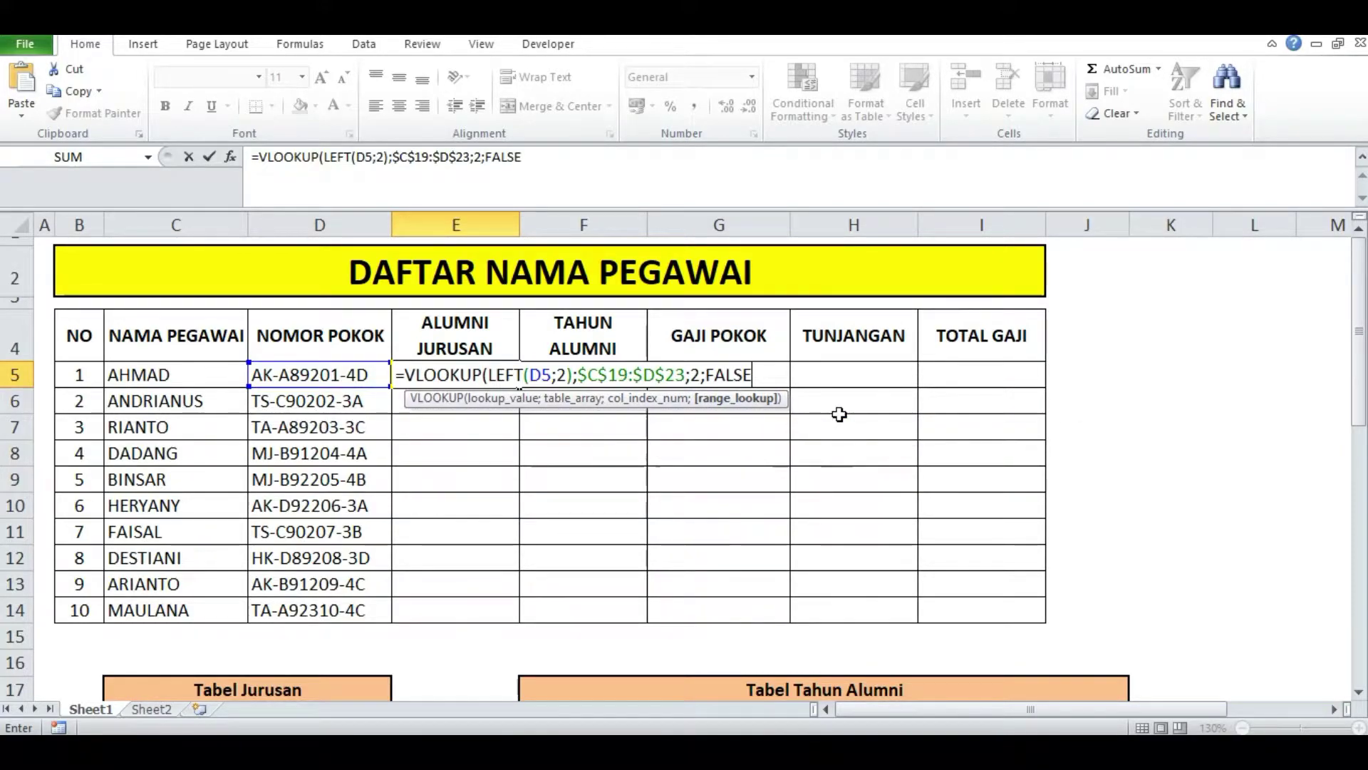
pyautogui.press('Return')
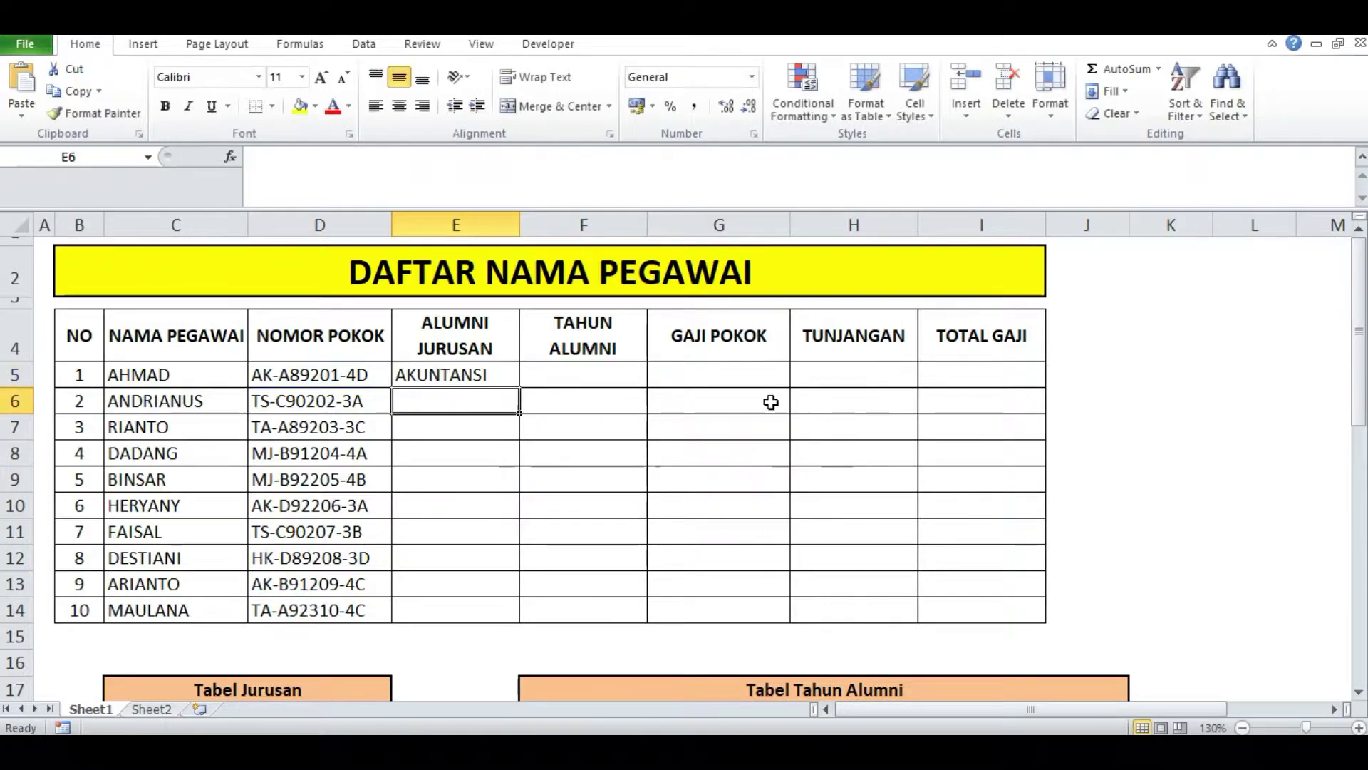
# Check E5 against the AK row of Tabel Jurusan and fill its formula down the ALUMNI JURUSAN column to E14.
pyautogui.click(481, 374)
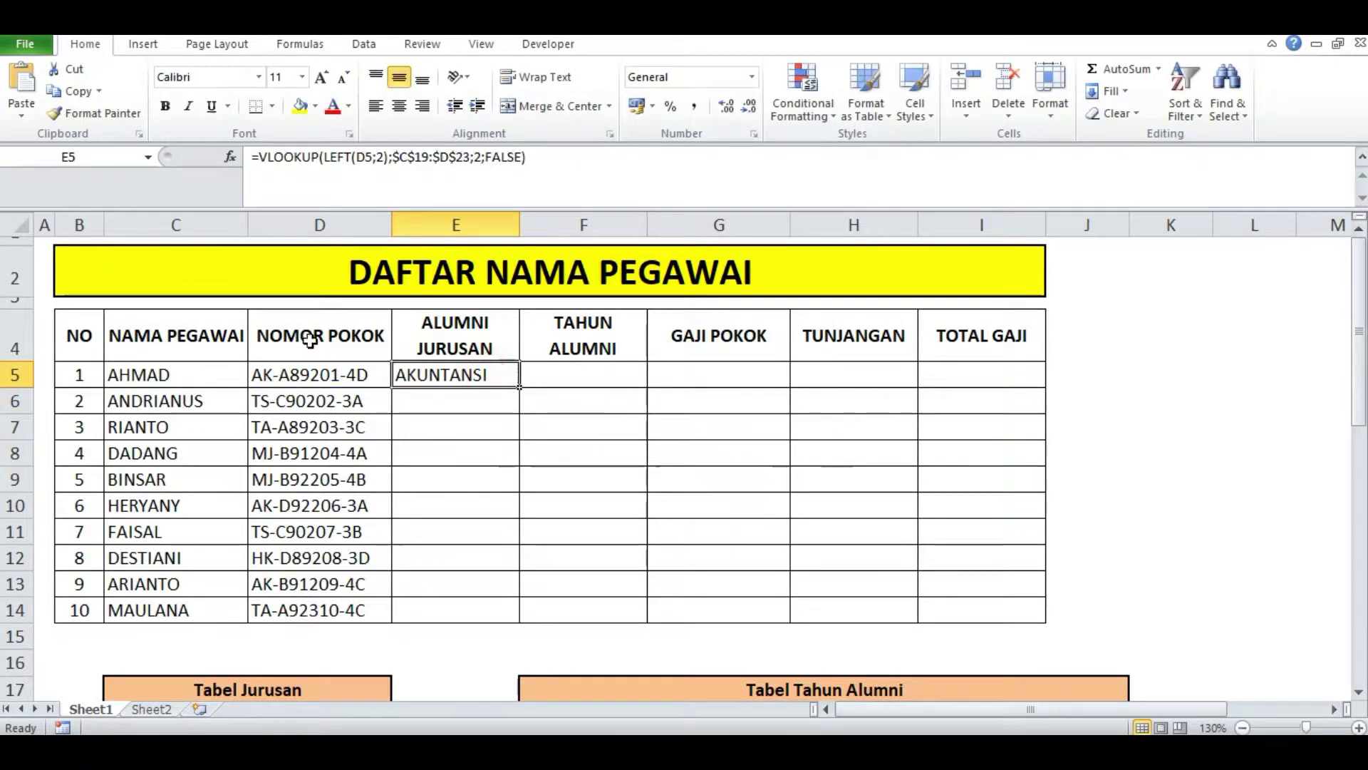
pyautogui.scroll(-5, 442, 431)
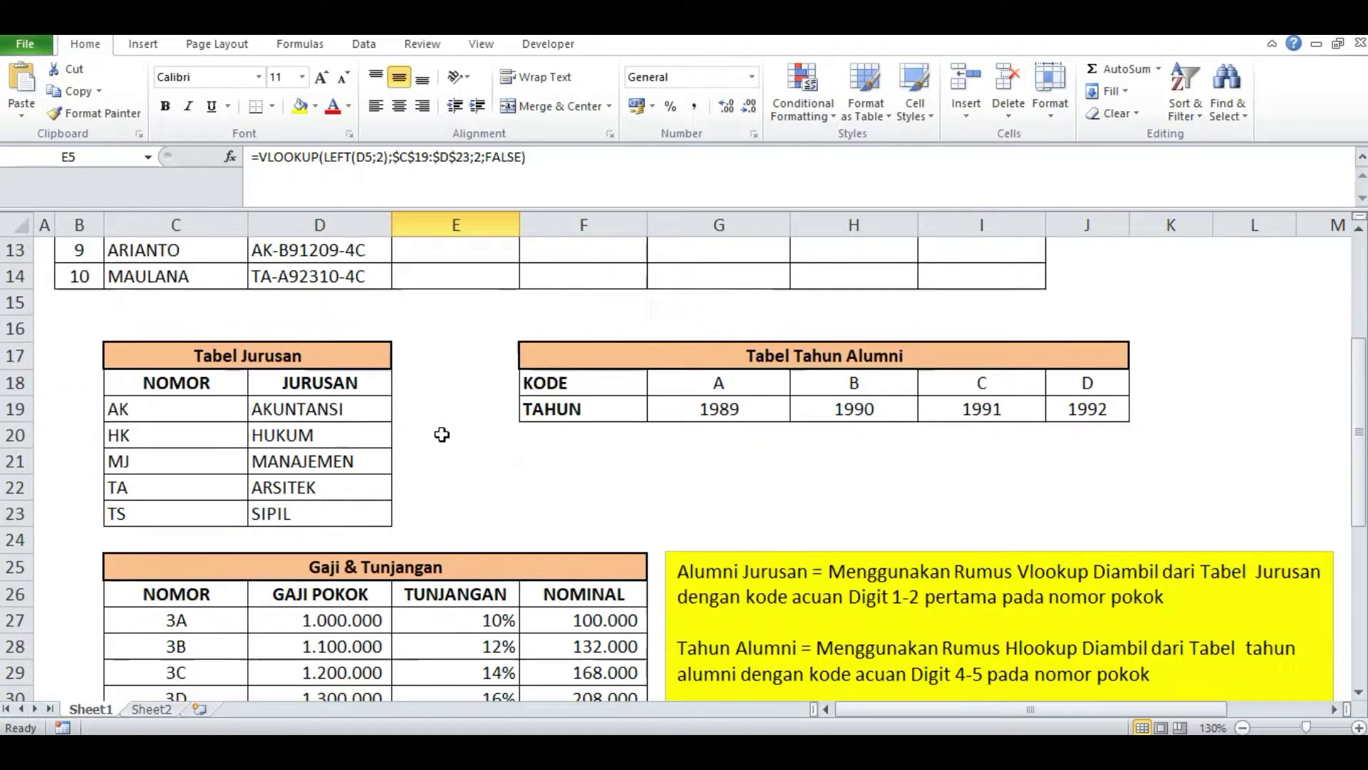
pyautogui.click(130, 332)
pyautogui.click(285, 337)
pyautogui.scroll(4, 481, 393)
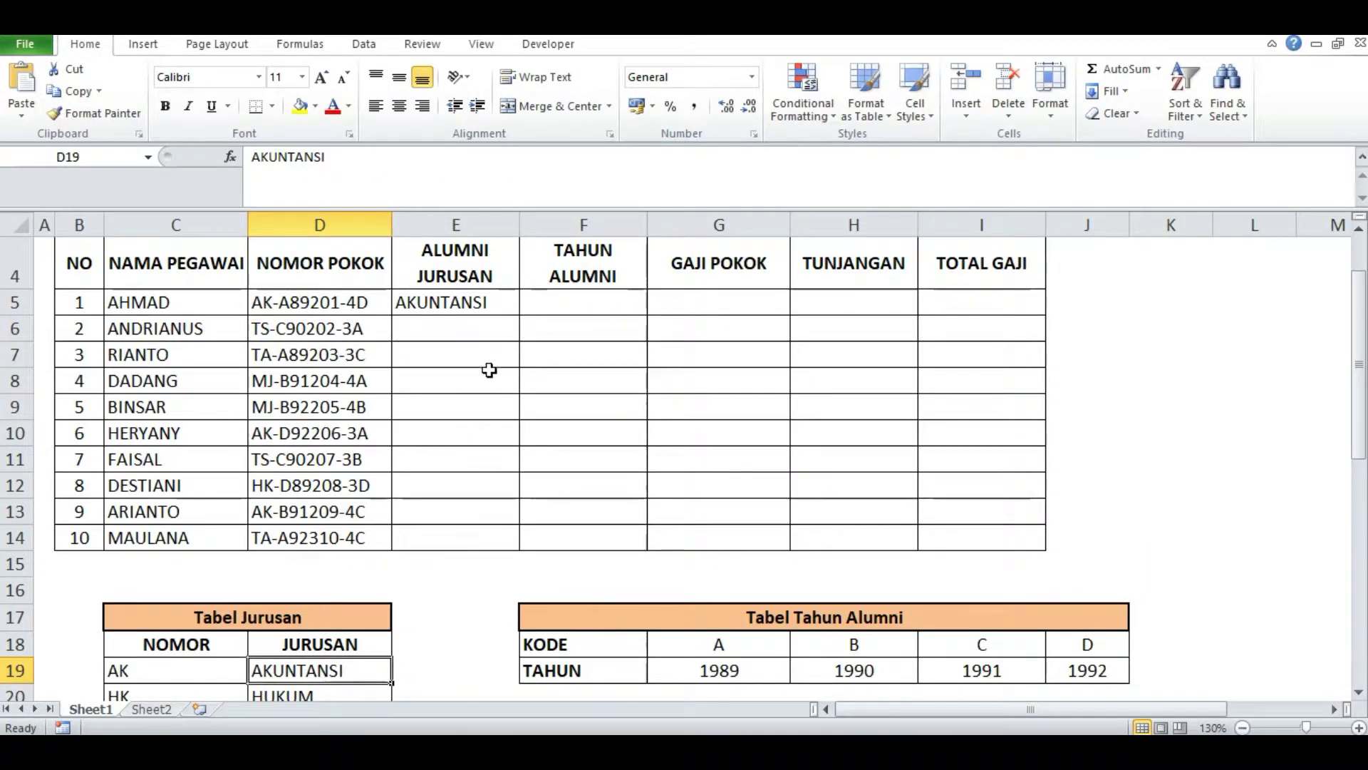
pyautogui.click(473, 302)
pyautogui.moveTo(517, 315); pyautogui.dragTo(499, 547)
pyautogui.click(553, 526)
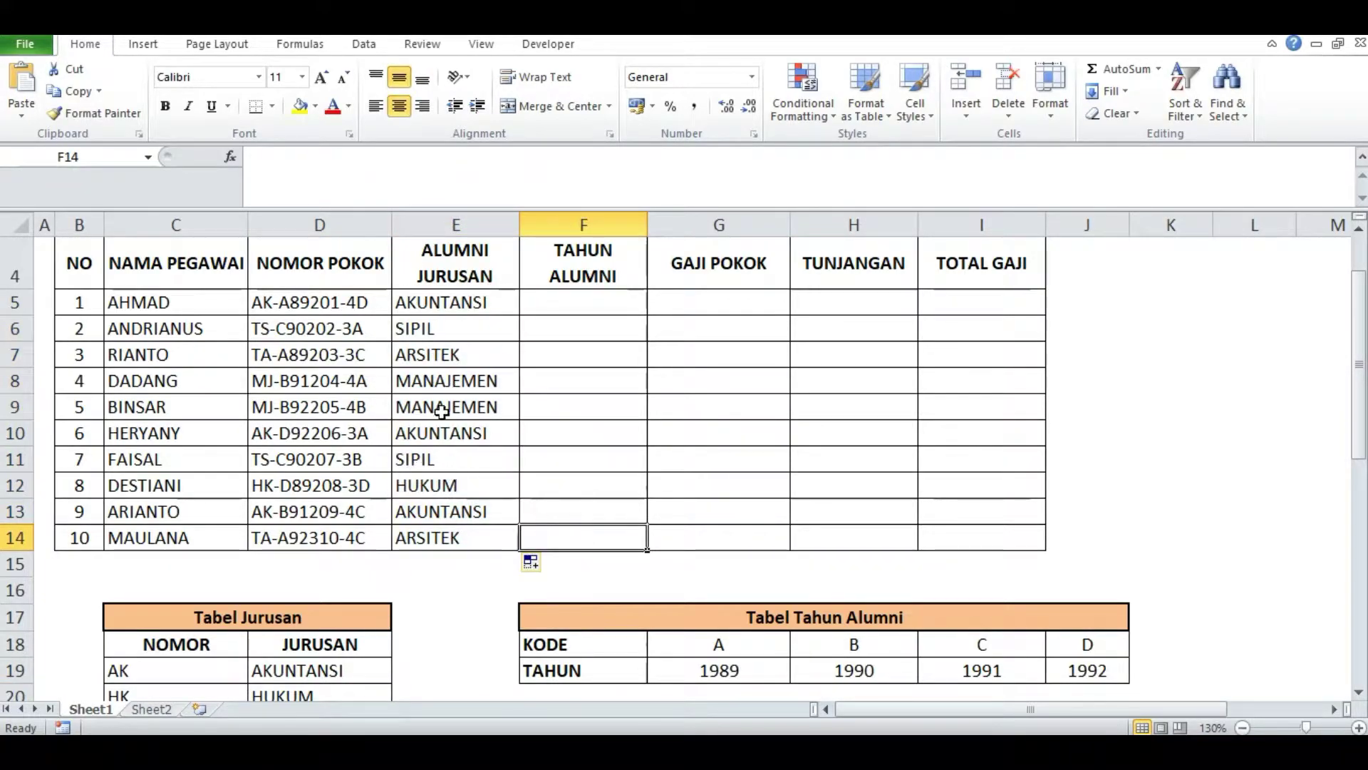
# Compare the ALUMNI JURUSAN results in rows 6 and 14 with the TS and TA entries of Tabel Jurusan.
pyautogui.click(263, 327)
pyautogui.scroll(-4, 568, 483)
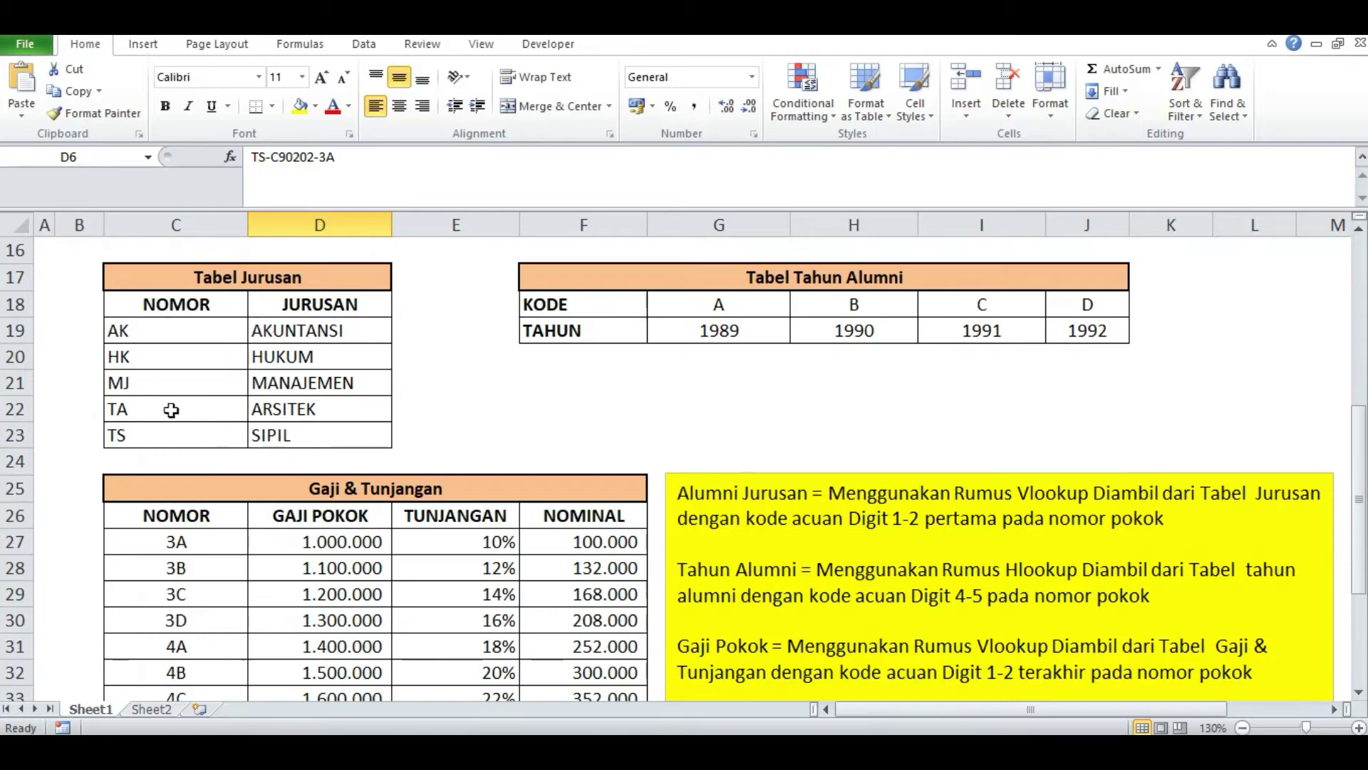
pyautogui.click(150, 440)
pyautogui.click(313, 453)
pyautogui.scroll(4, 532, 405)
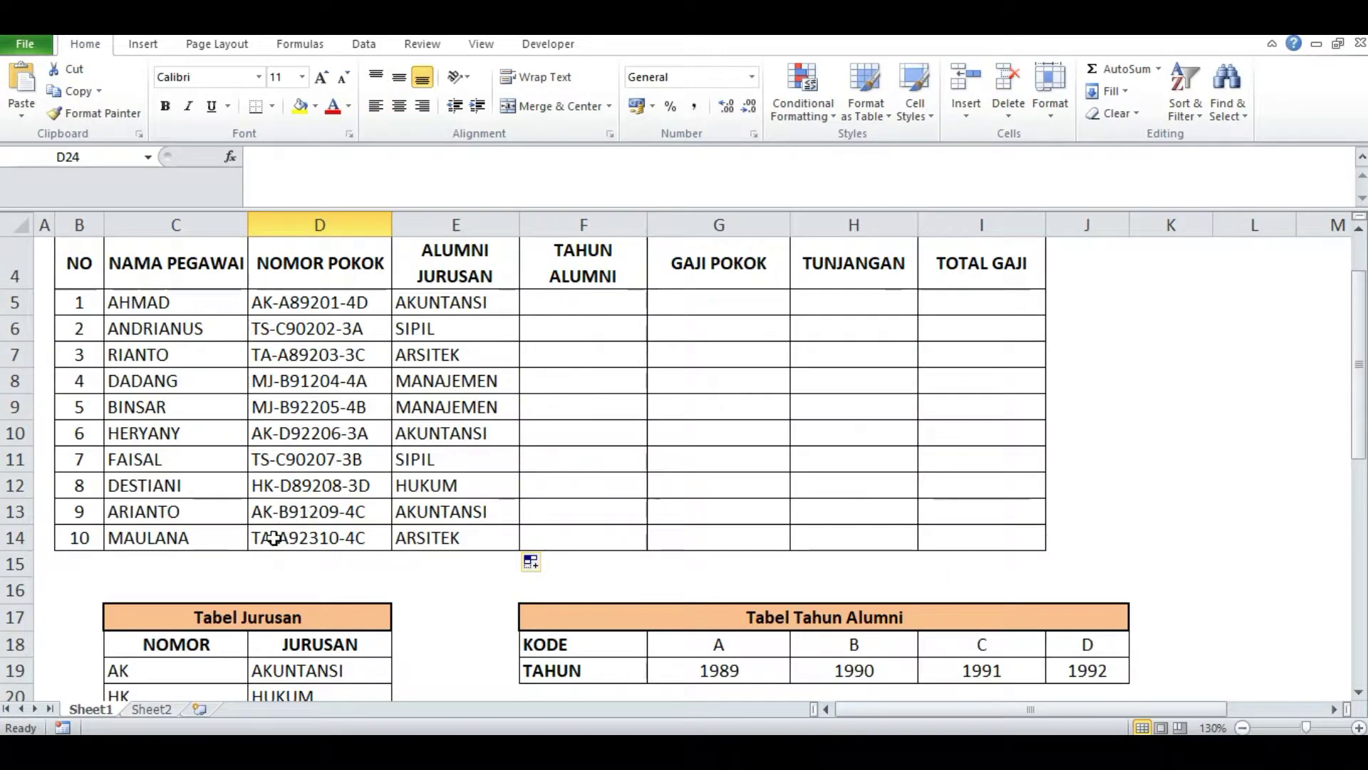
pyautogui.click(285, 536)
pyautogui.scroll(-4, 379, 509)
pyautogui.click(112, 405)
pyautogui.click(282, 405)
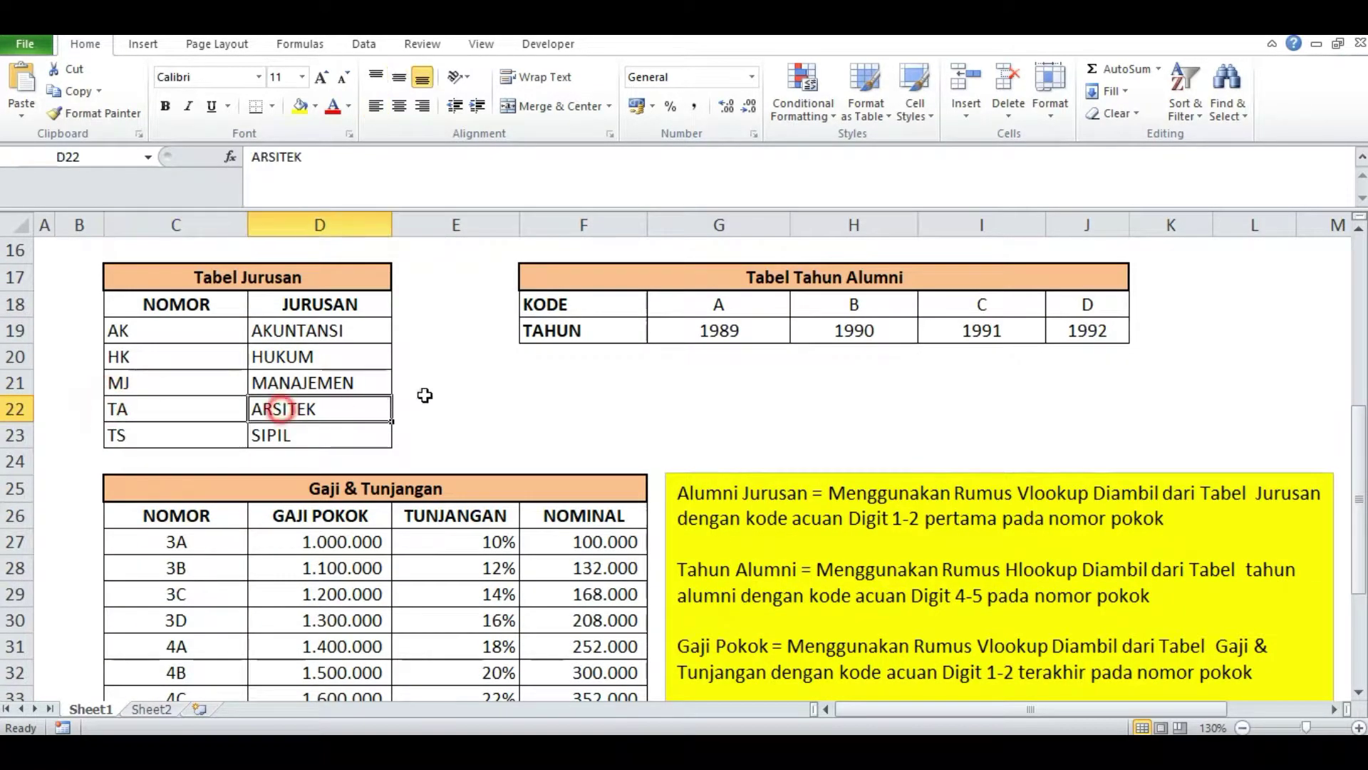
pyautogui.scroll(3, 465, 389)
pyautogui.click(438, 437)
pyautogui.scroll(2, 499, 428)
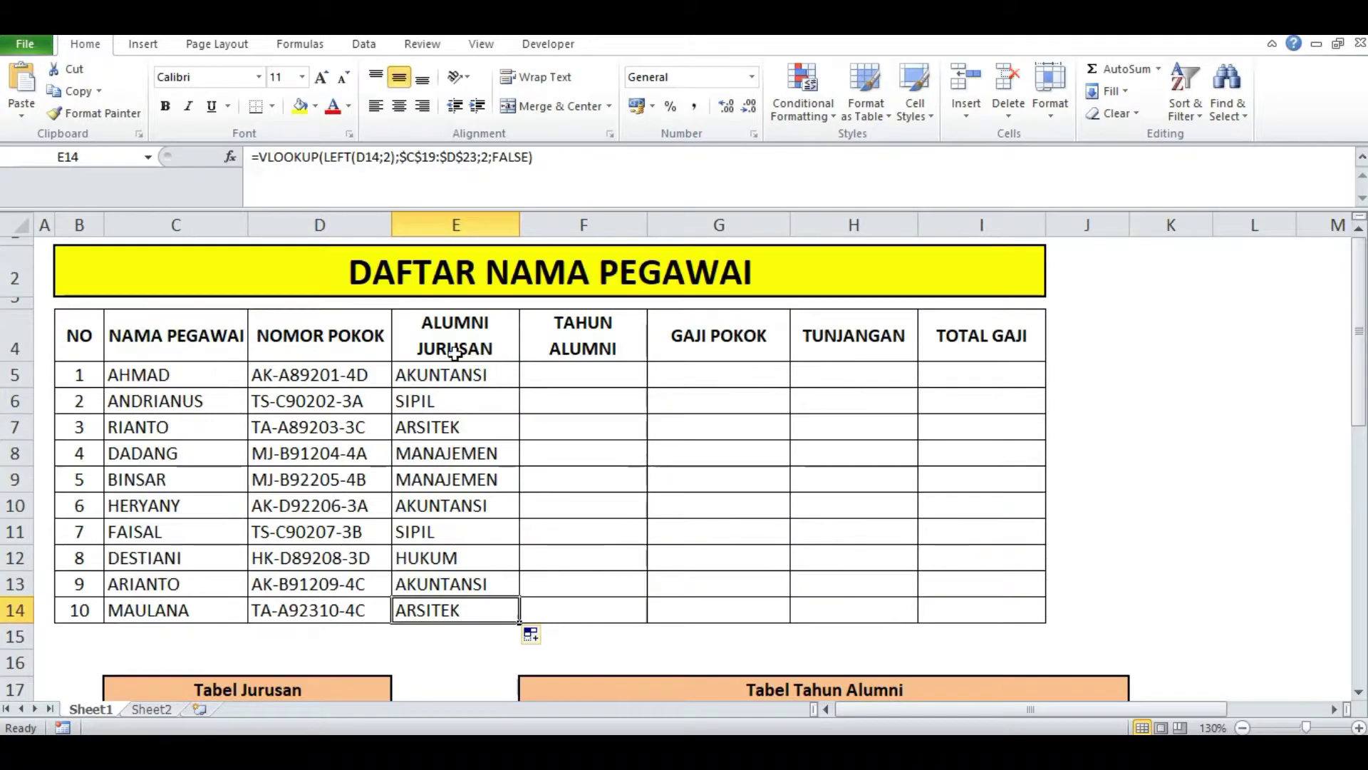
pyautogui.click(420, 378)
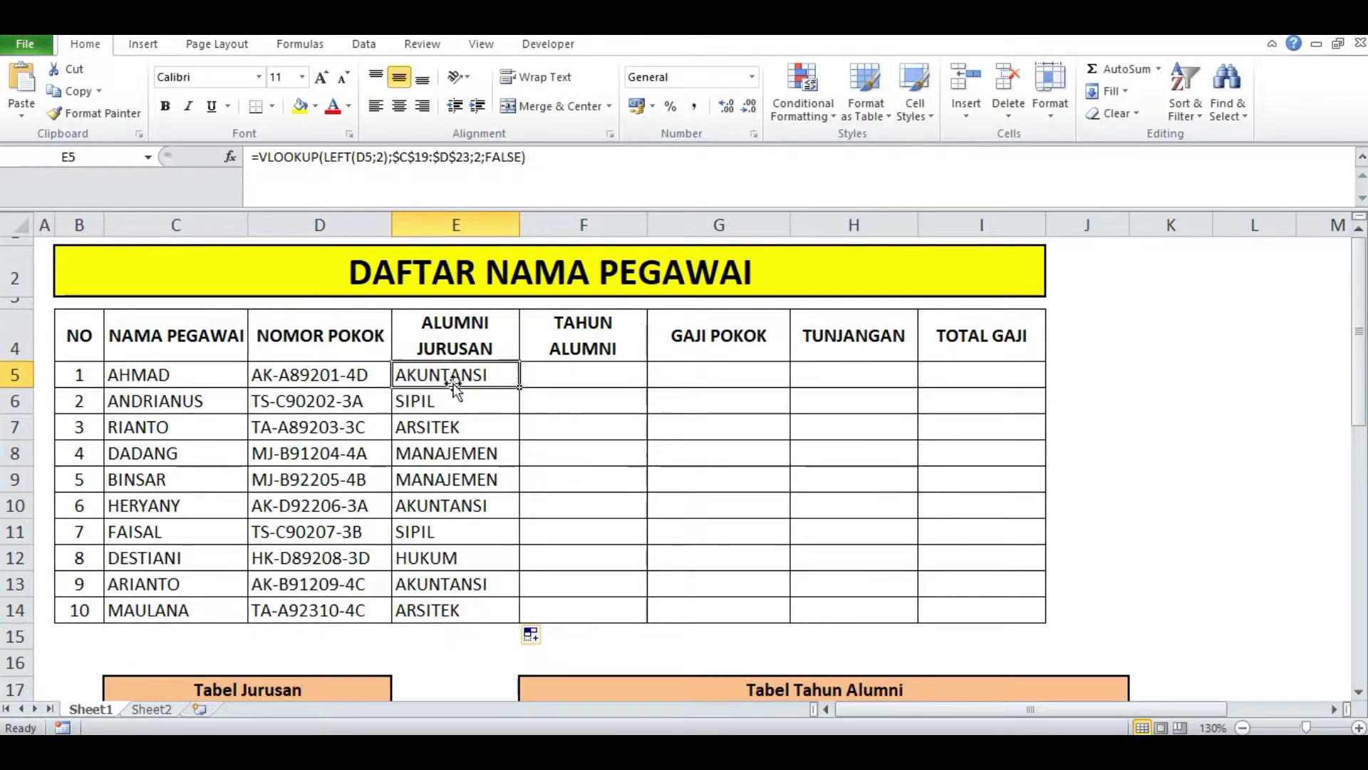
# Read the Tahun Alumni instruction in the yellow text box for filling F5.
pyautogui.click(594, 375)
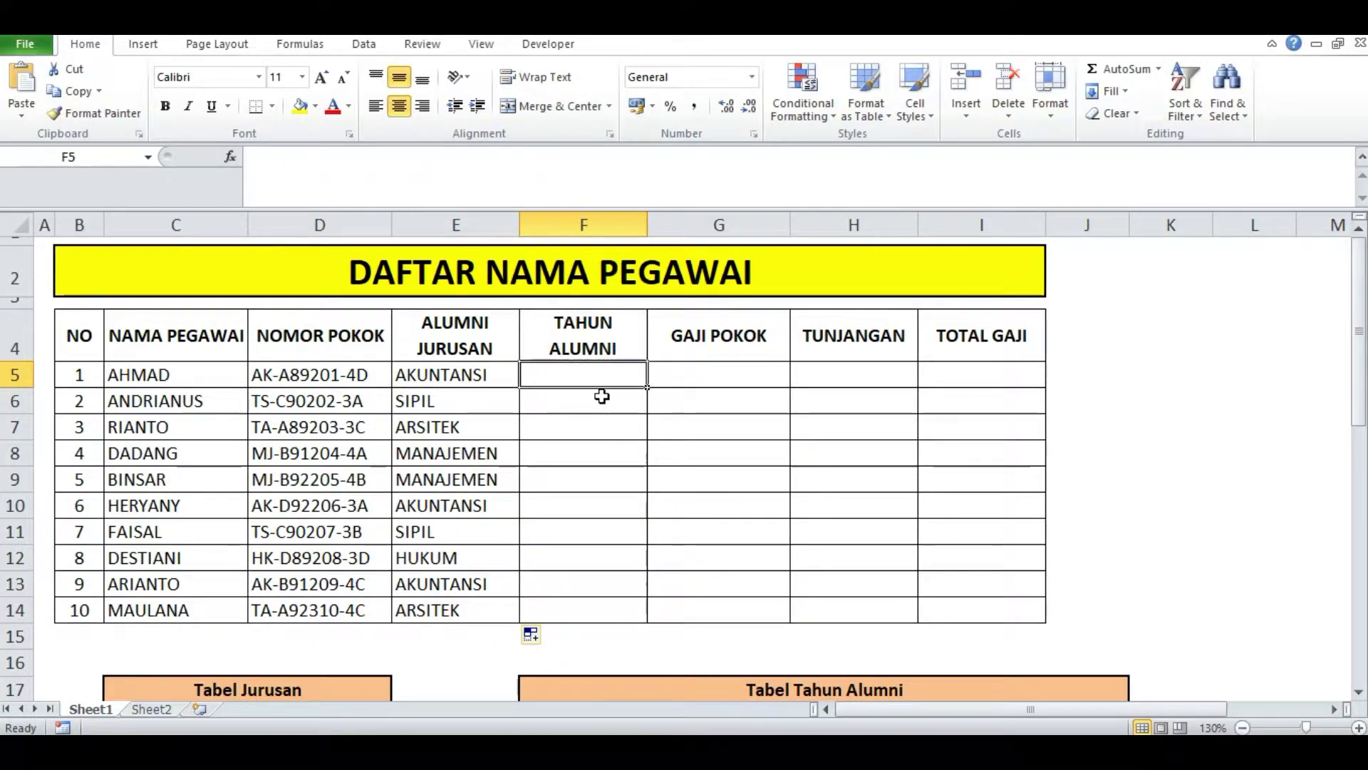
pyautogui.scroll(-9, 602, 396)
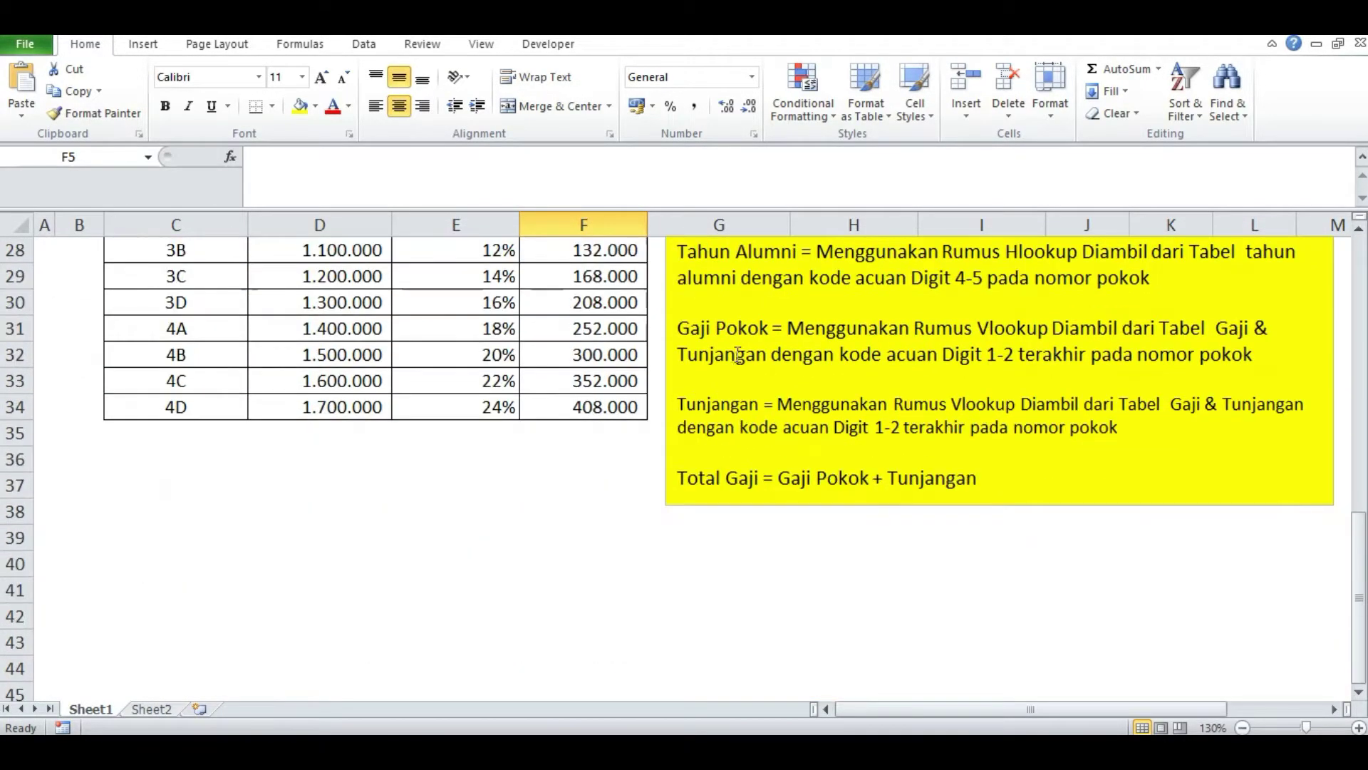
pyautogui.scroll(2, 738, 355)
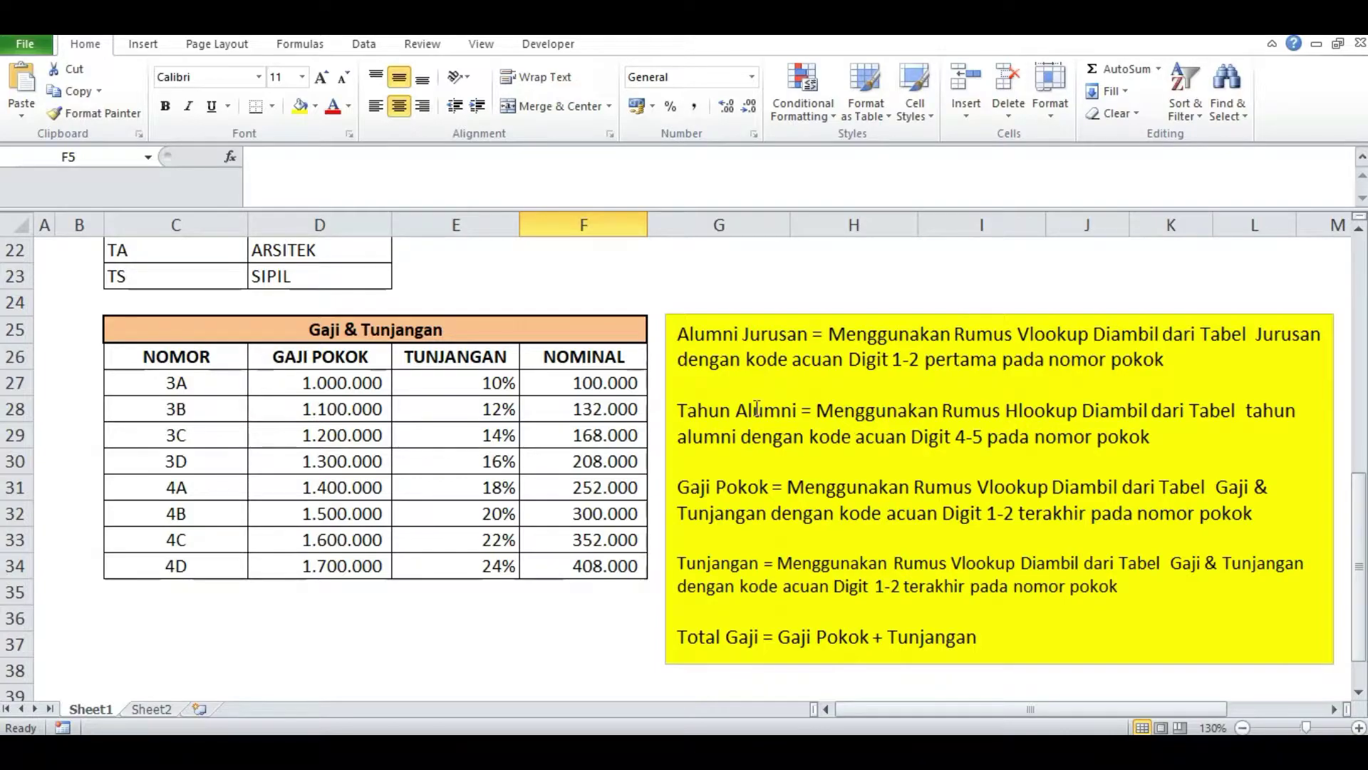
pyautogui.moveTo(680, 408); pyautogui.dragTo(804, 412)
pyautogui.click(851, 436)
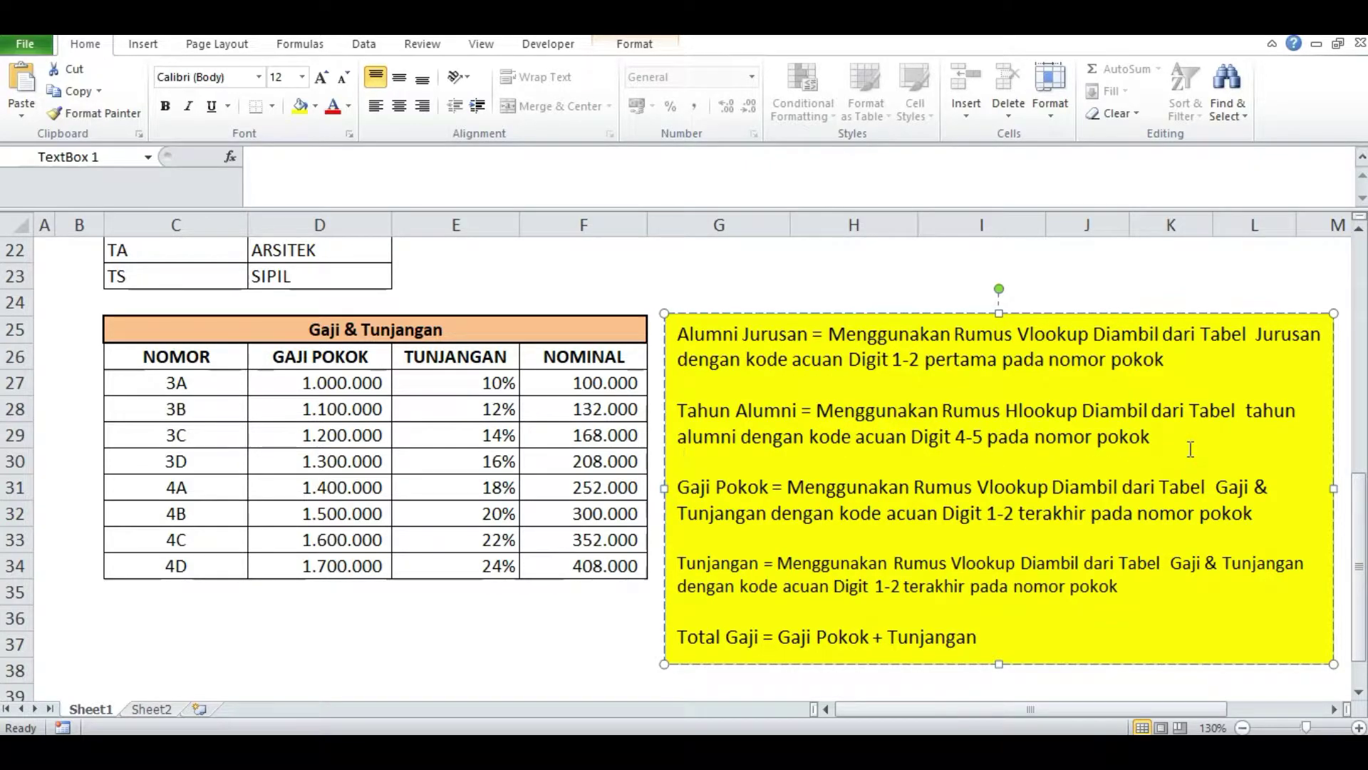
pyautogui.scroll(4, 1174, 432)
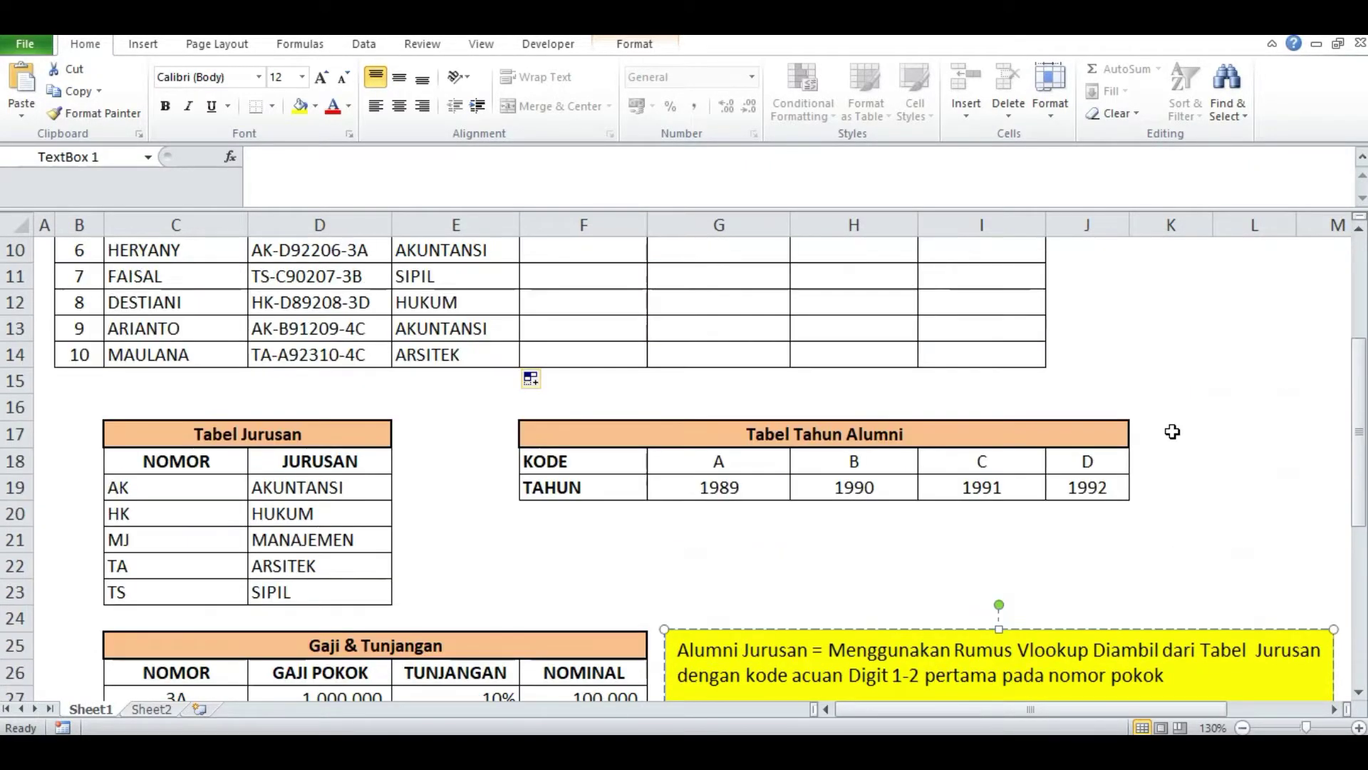
# Examine the code and year pairs A to D in Tabel Tahun Alumni.
pyautogui.click(813, 435)
pyautogui.click(704, 466)
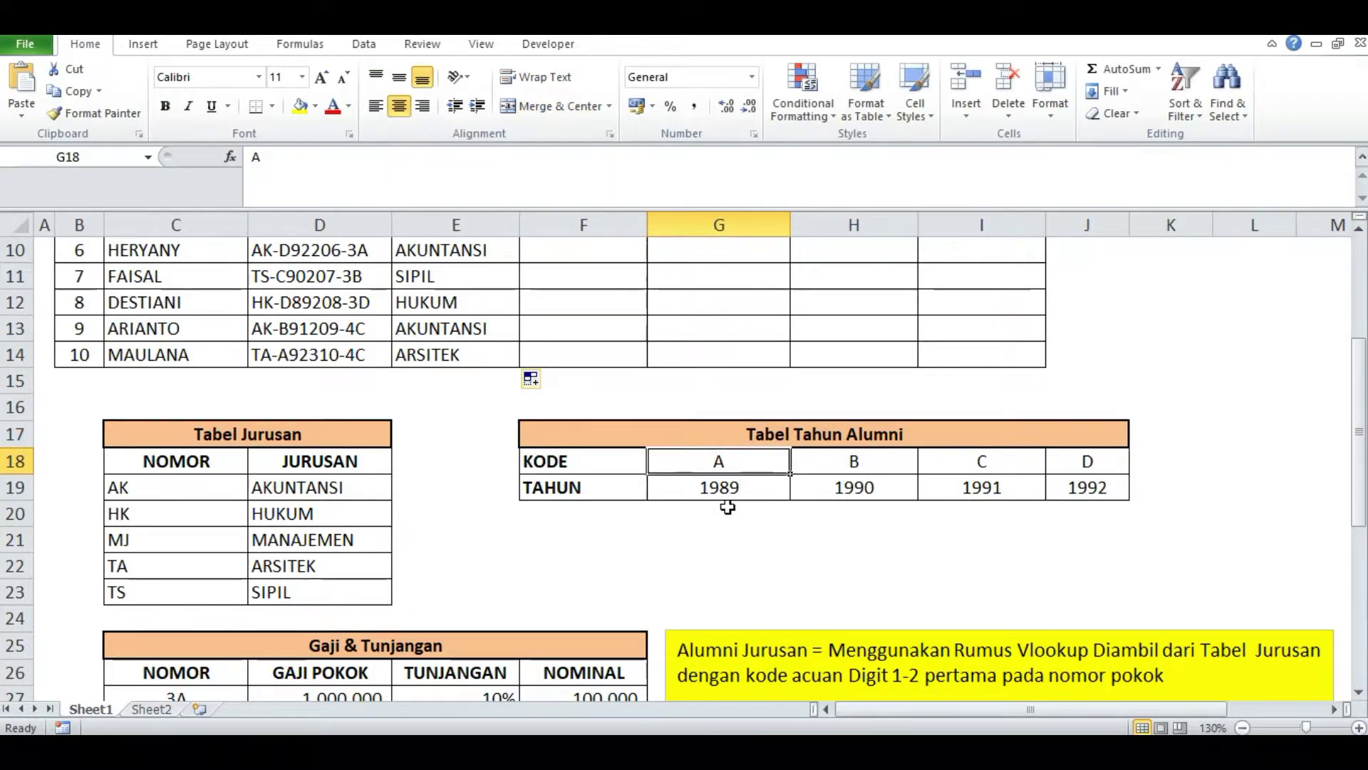
pyautogui.click(852, 458)
pyautogui.click(868, 489)
pyautogui.click(983, 467)
pyautogui.click(982, 486)
pyautogui.click(1089, 459)
pyautogui.click(1090, 490)
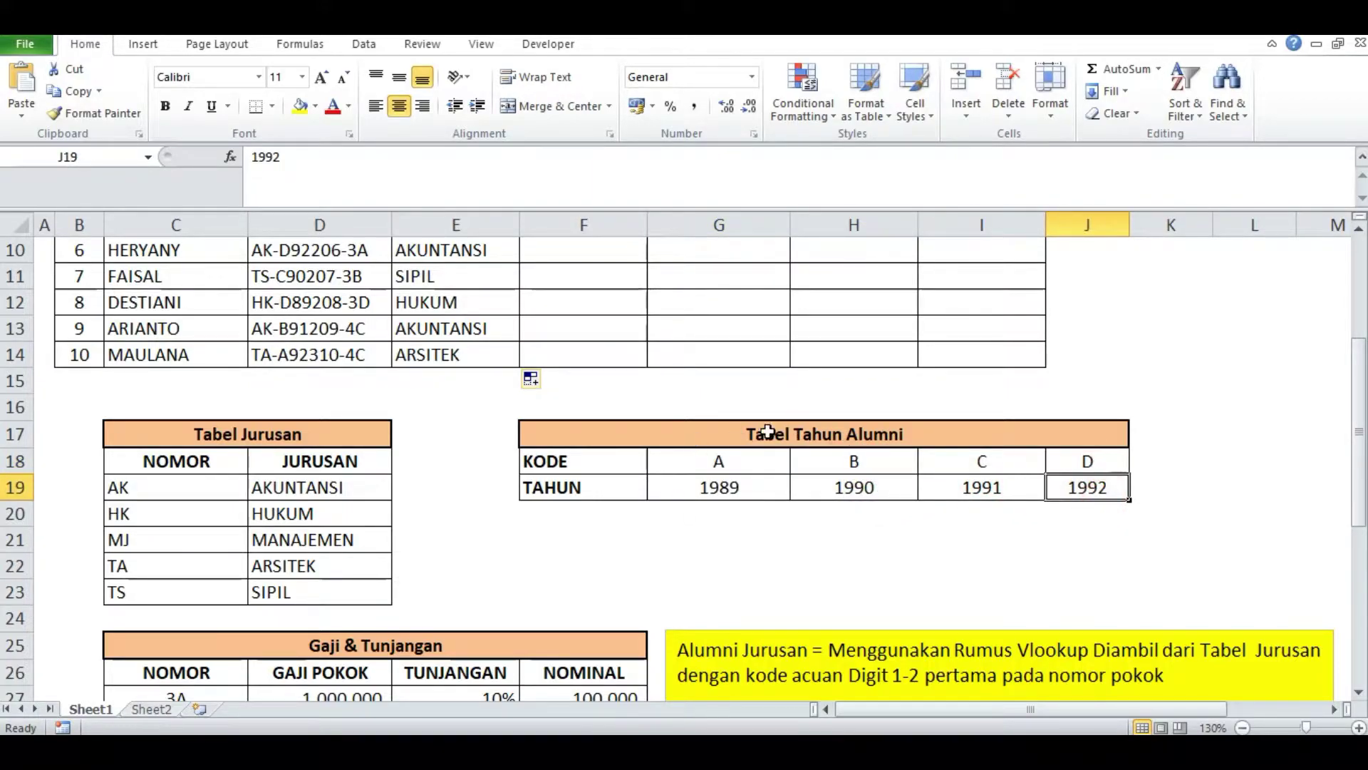
# Examine the year code letter within the NOMOR POKOK entries from D5 down to D11.
pyautogui.scroll(3, 734, 441)
pyautogui.click(580, 371)
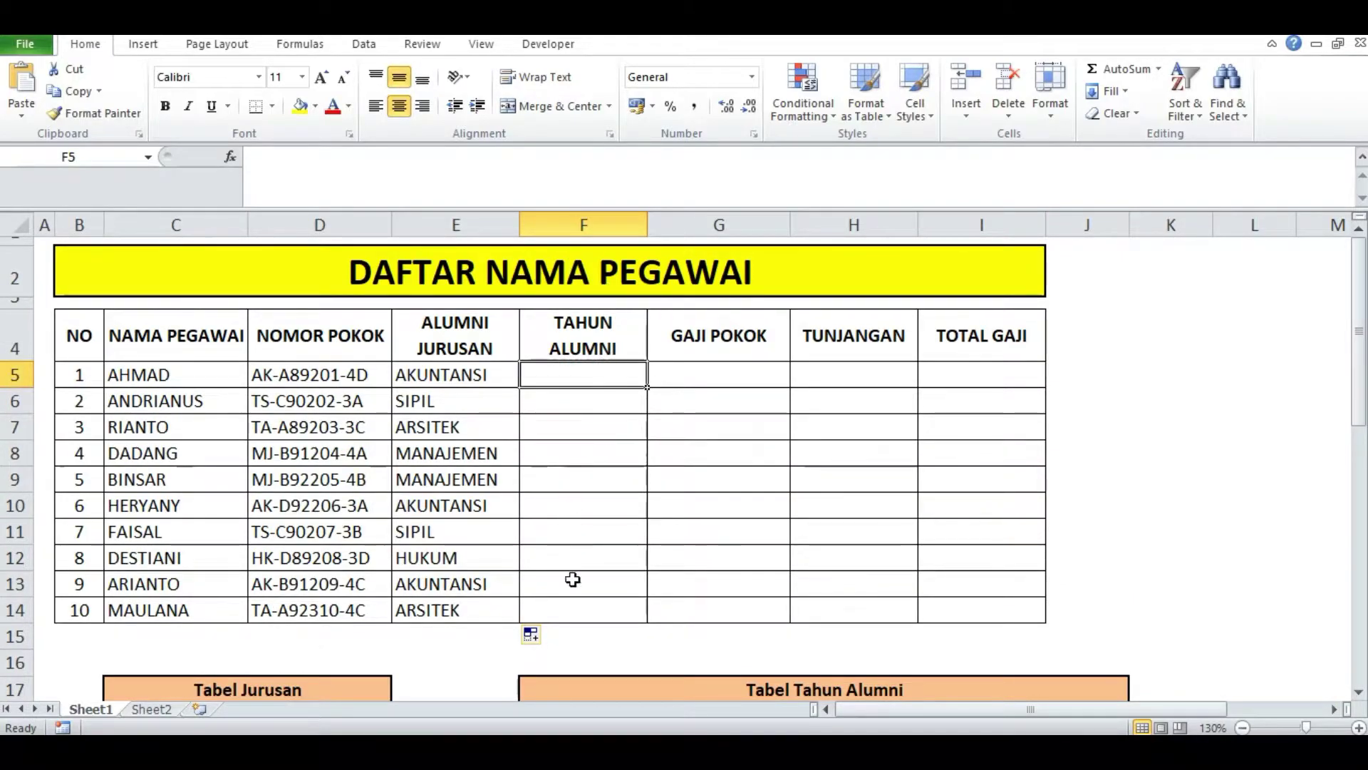
pyautogui.click(284, 380)
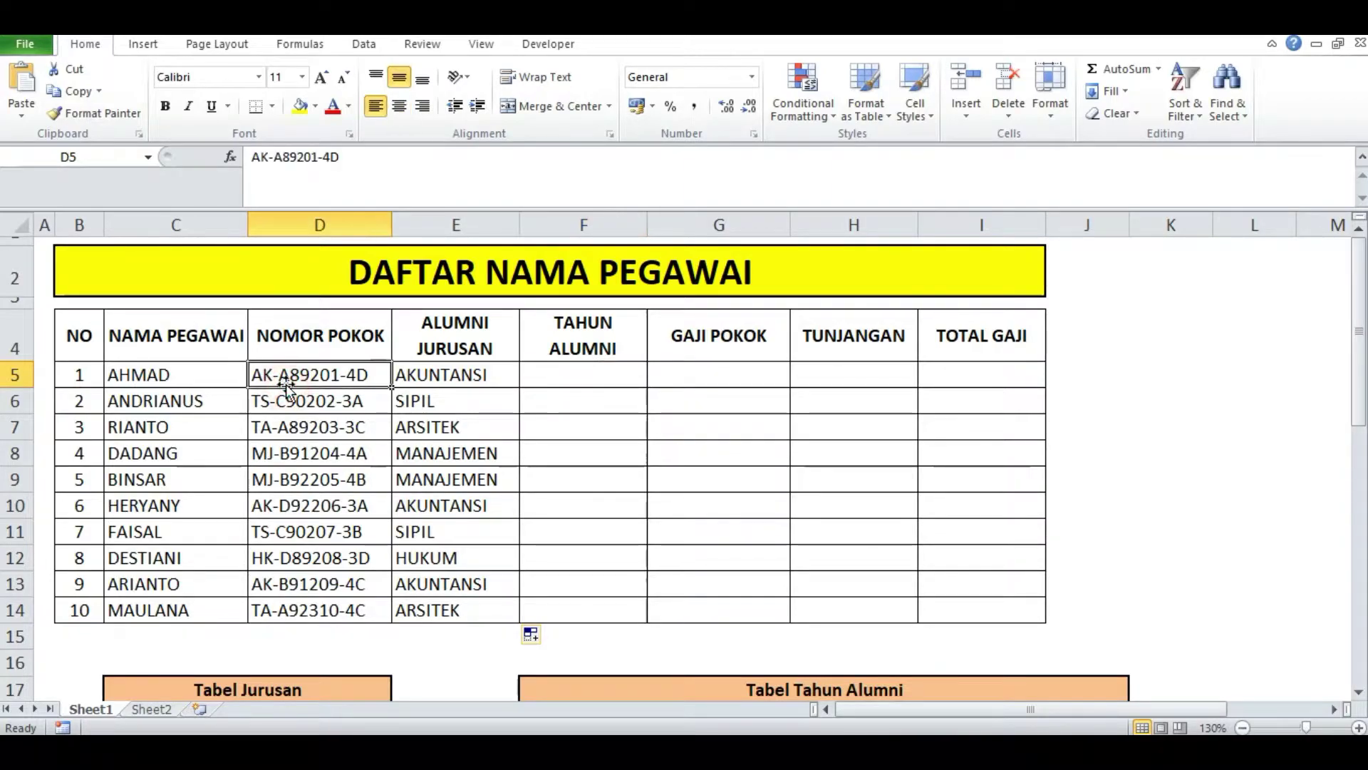
pyautogui.click(284, 401)
pyautogui.click(284, 427)
pyautogui.click(284, 453)
pyautogui.click(284, 479)
pyautogui.click(288, 505)
pyautogui.click(284, 532)
# Begin an HLOOKUP formula in F5 with MID(D5;4;1) as its lookup value.
pyautogui.click(559, 367)
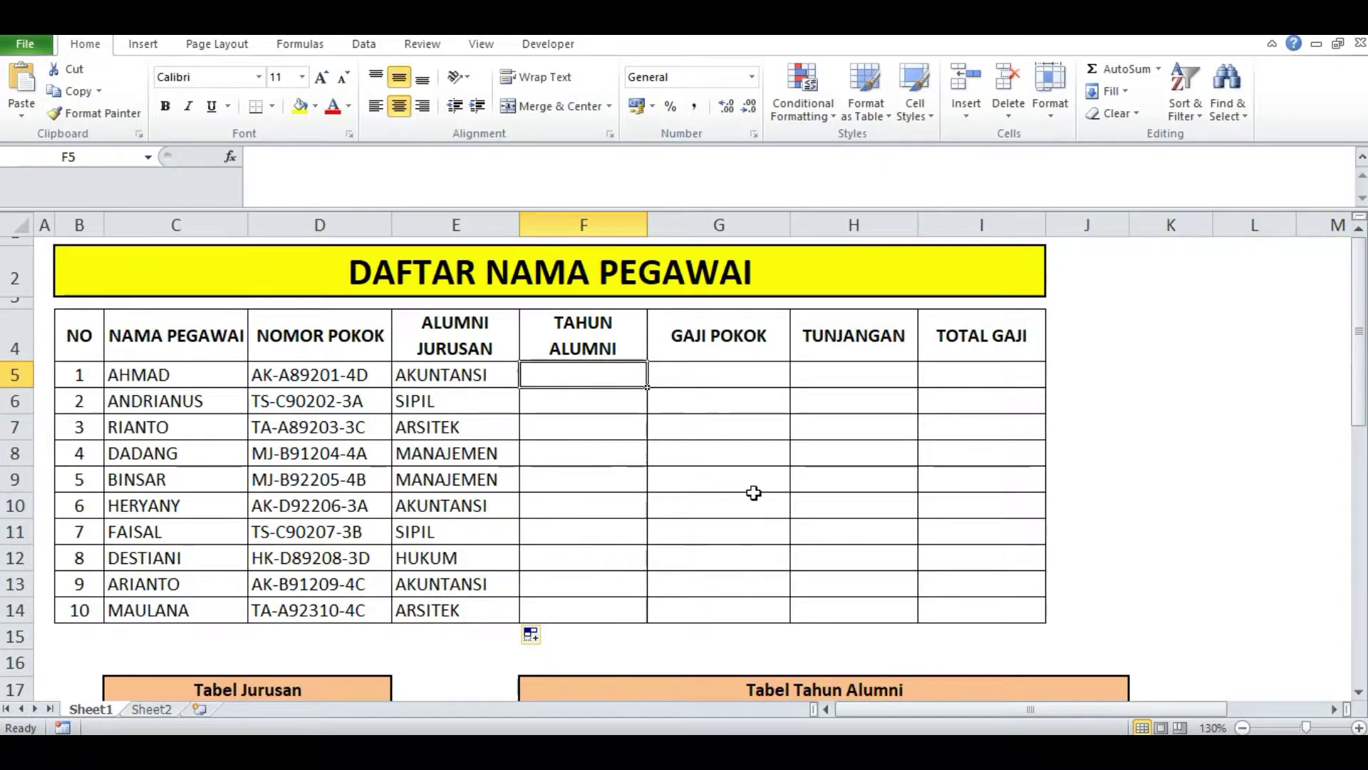
pyautogui.write('=HL')
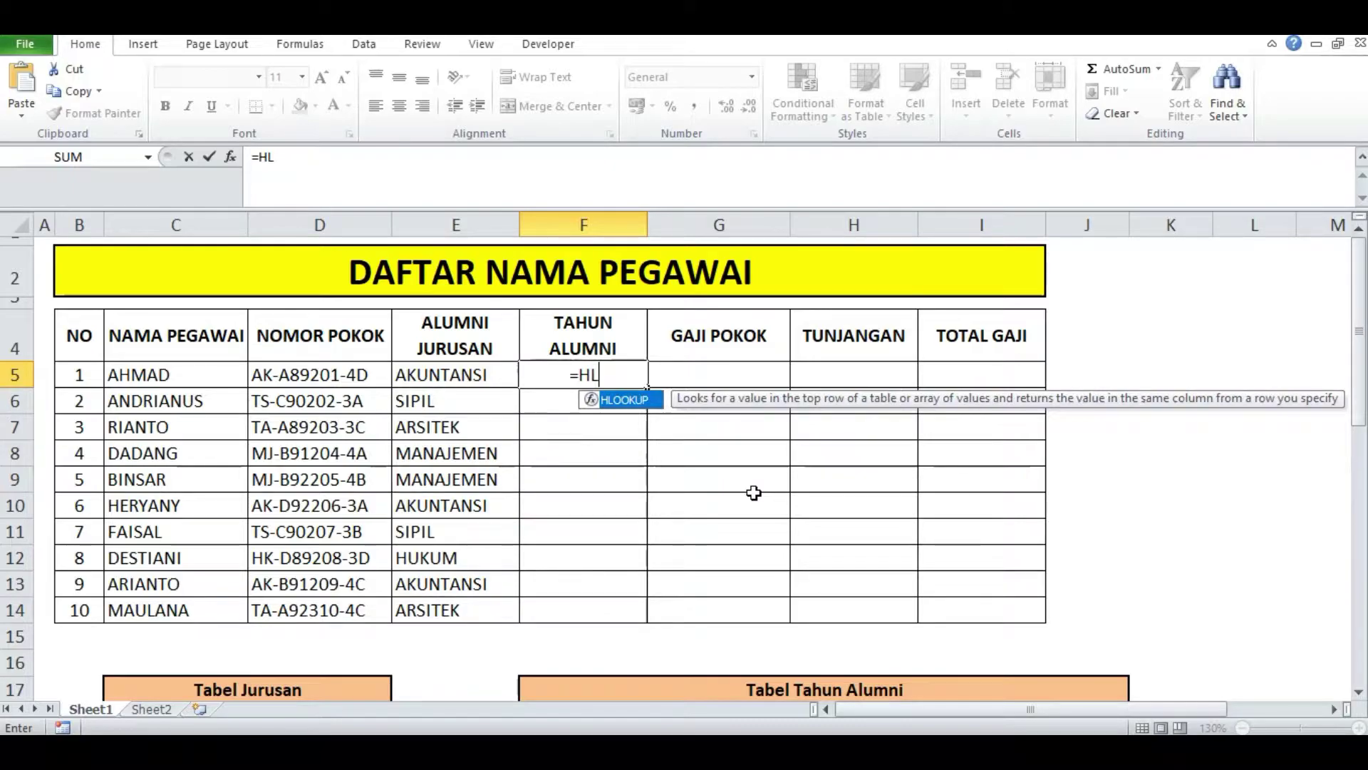
pyautogui.press('Tab')
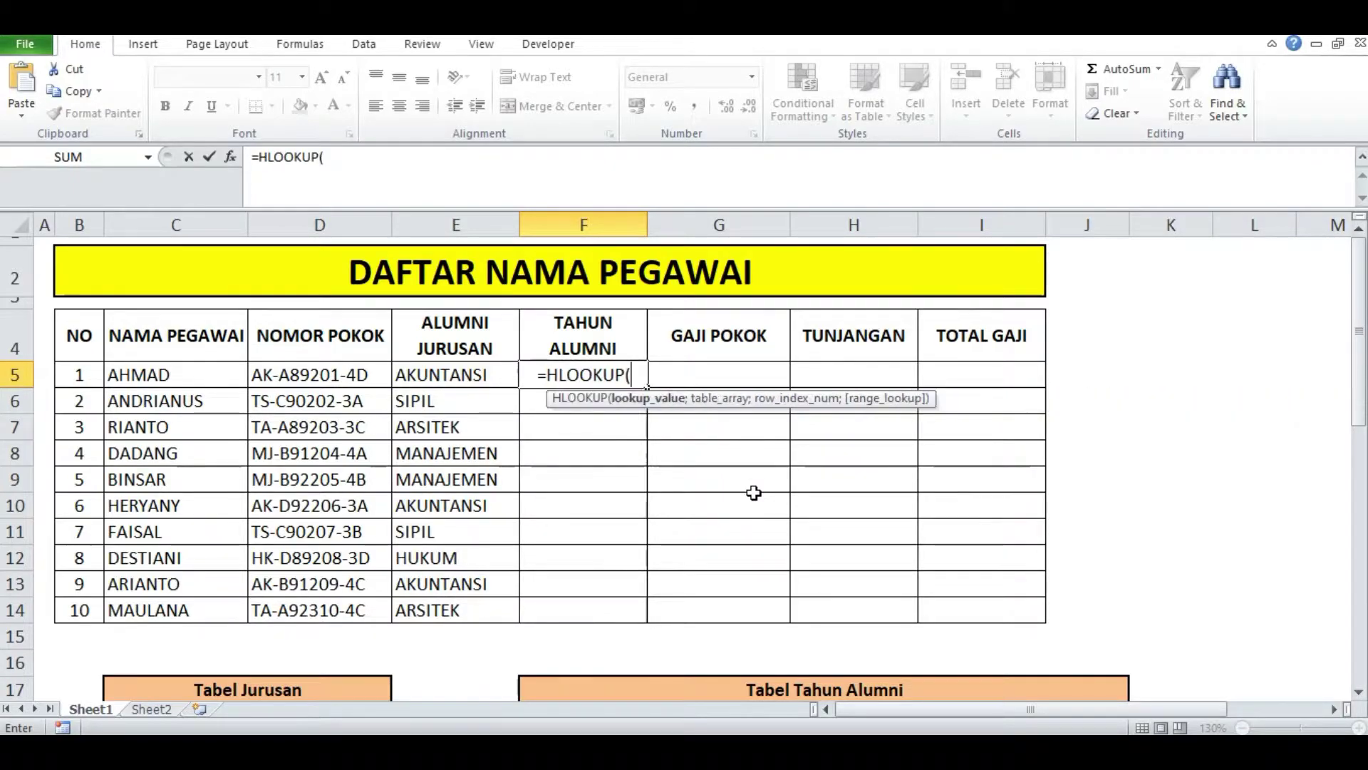
pyautogui.write('MID')
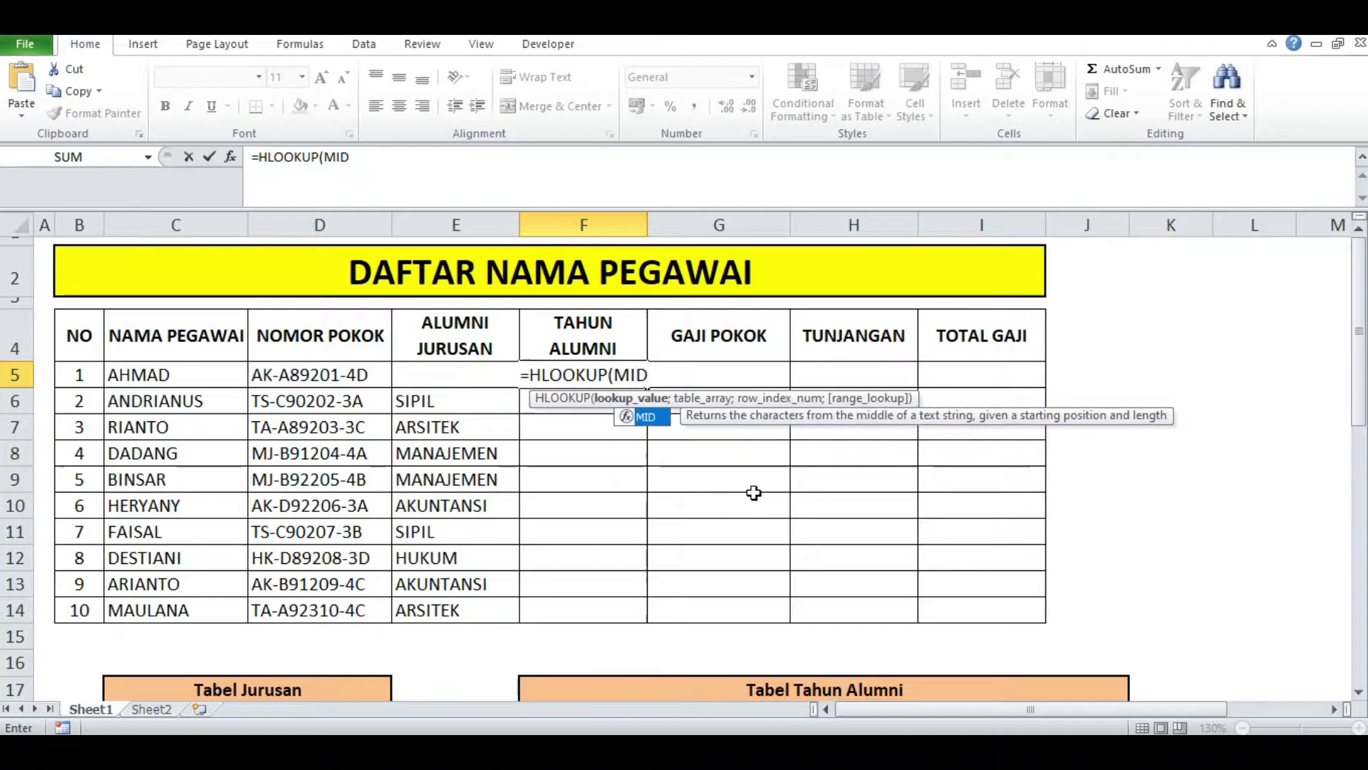
pyautogui.press('Tab')
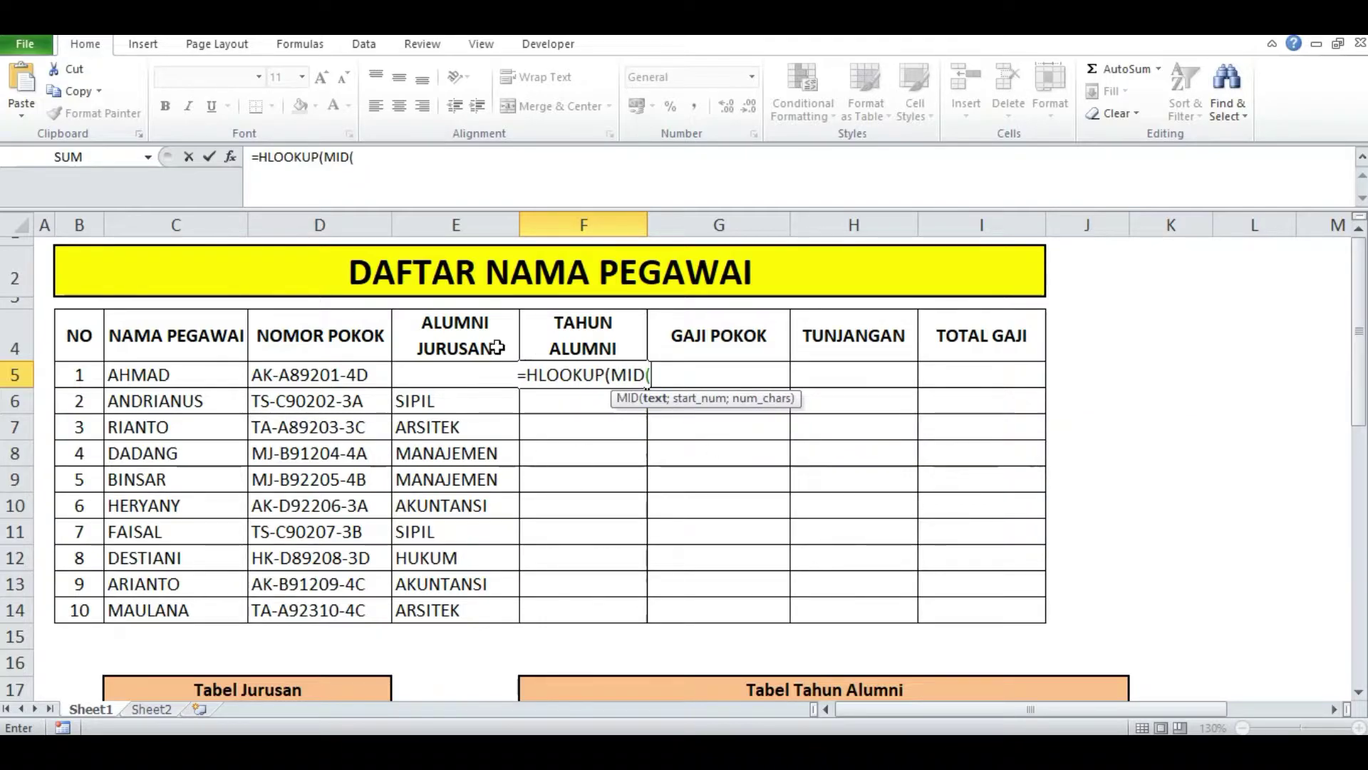
pyautogui.click(299, 374)
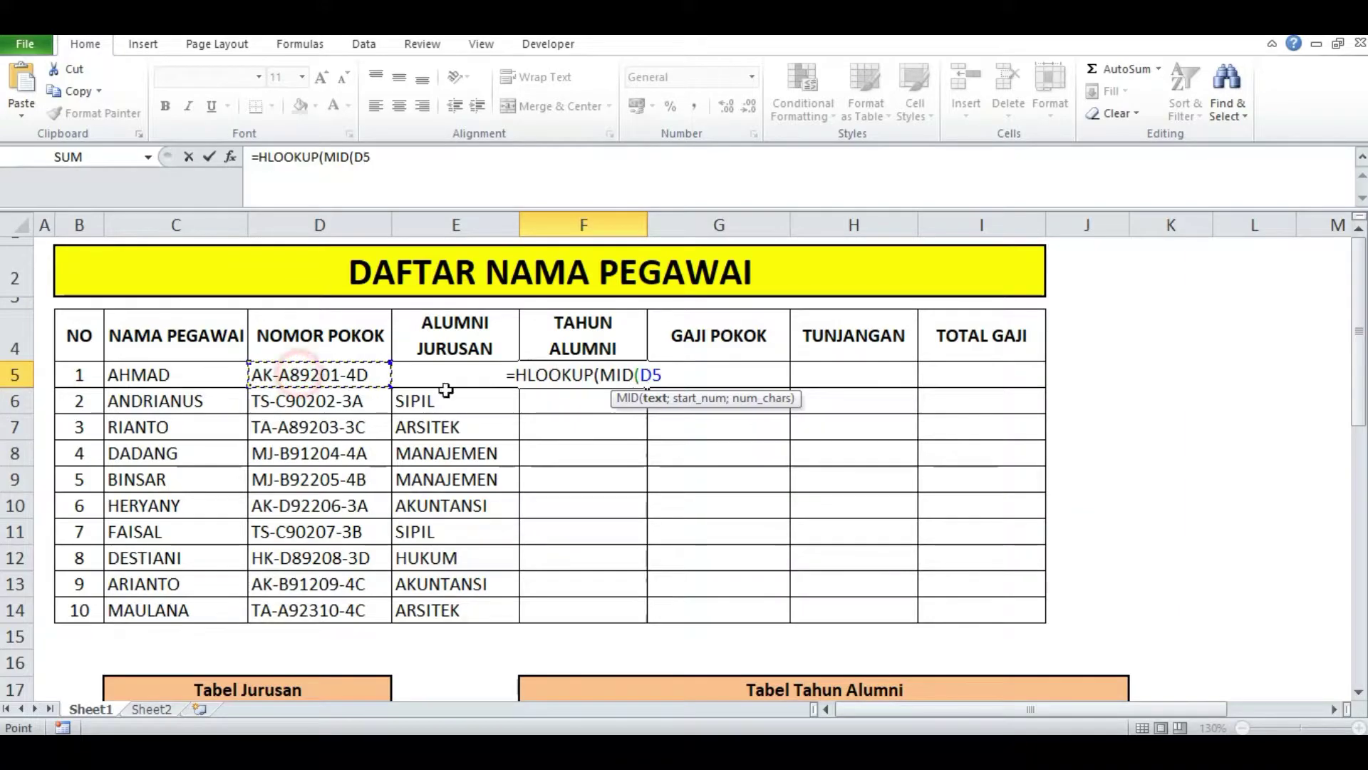
pyautogui.write(';')
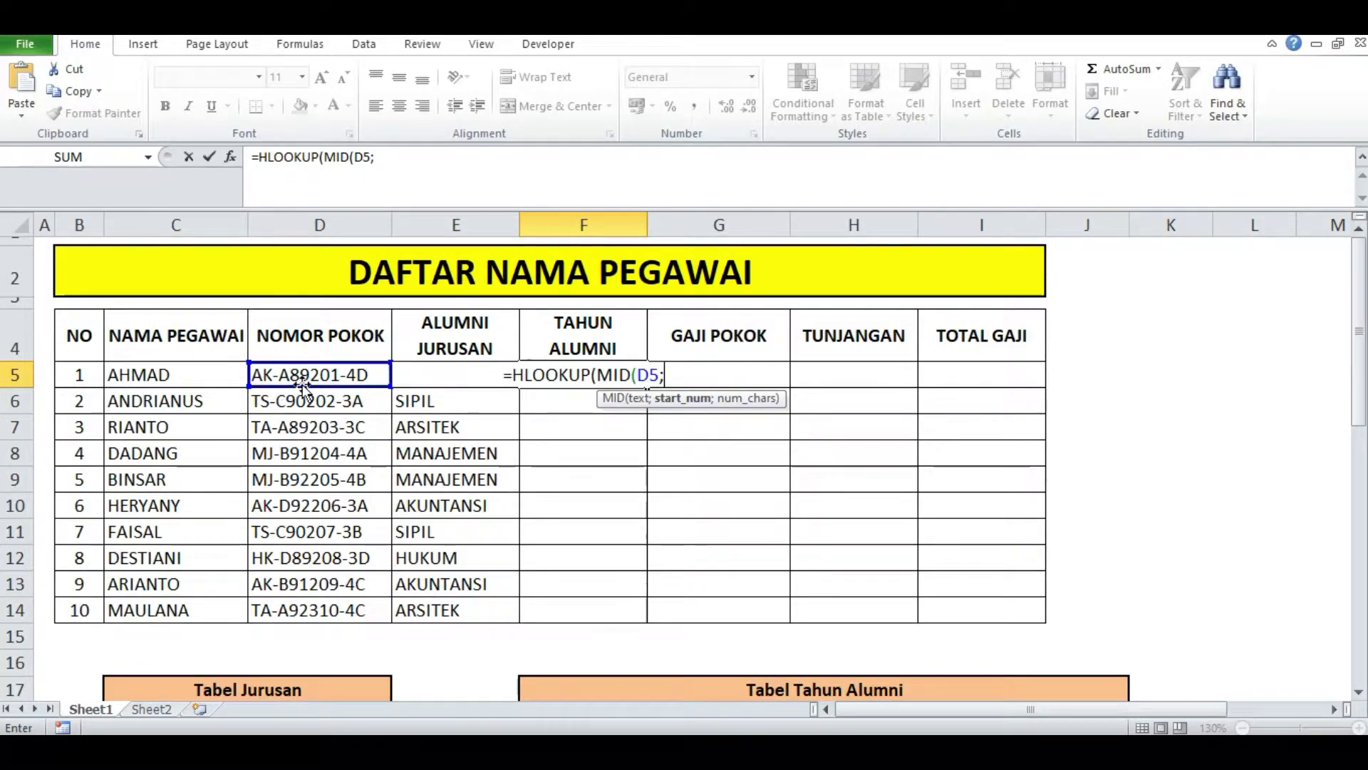
pyautogui.write('4')
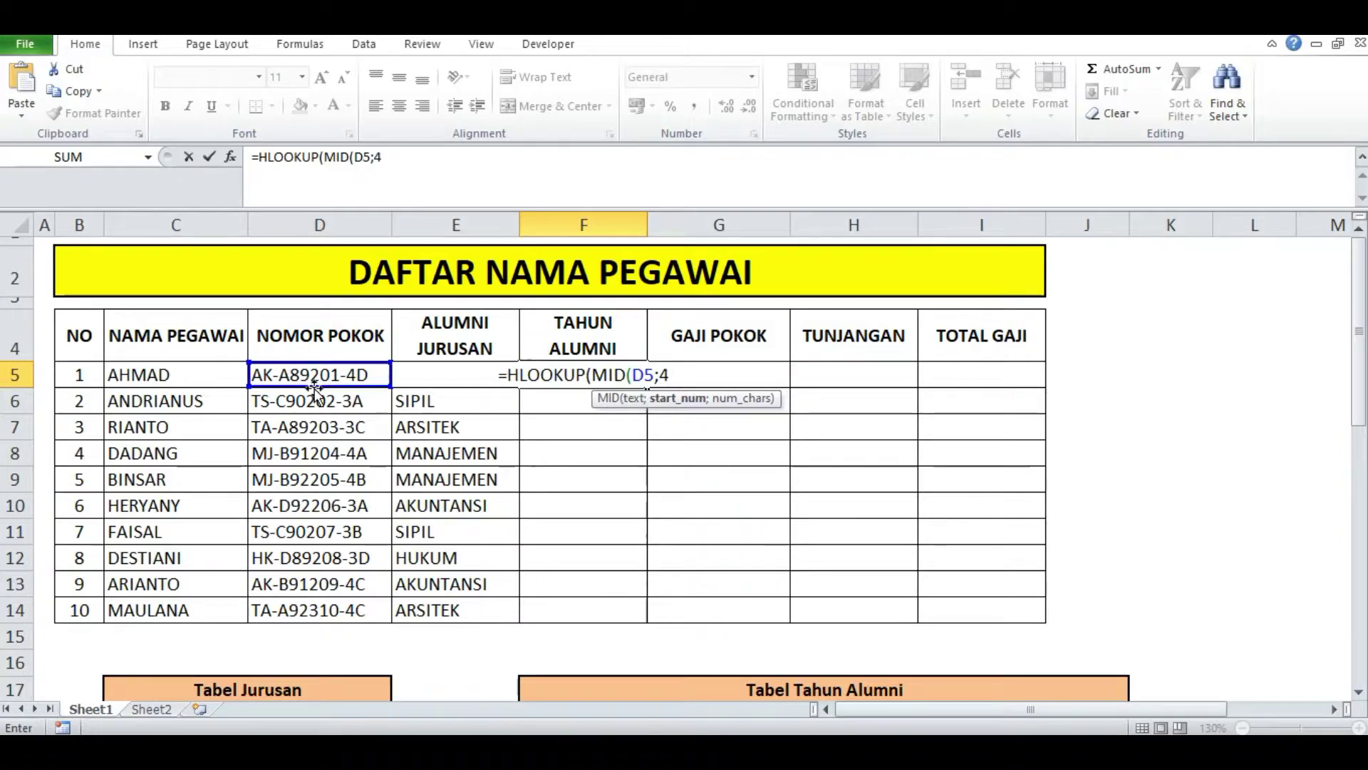
pyautogui.write(';')
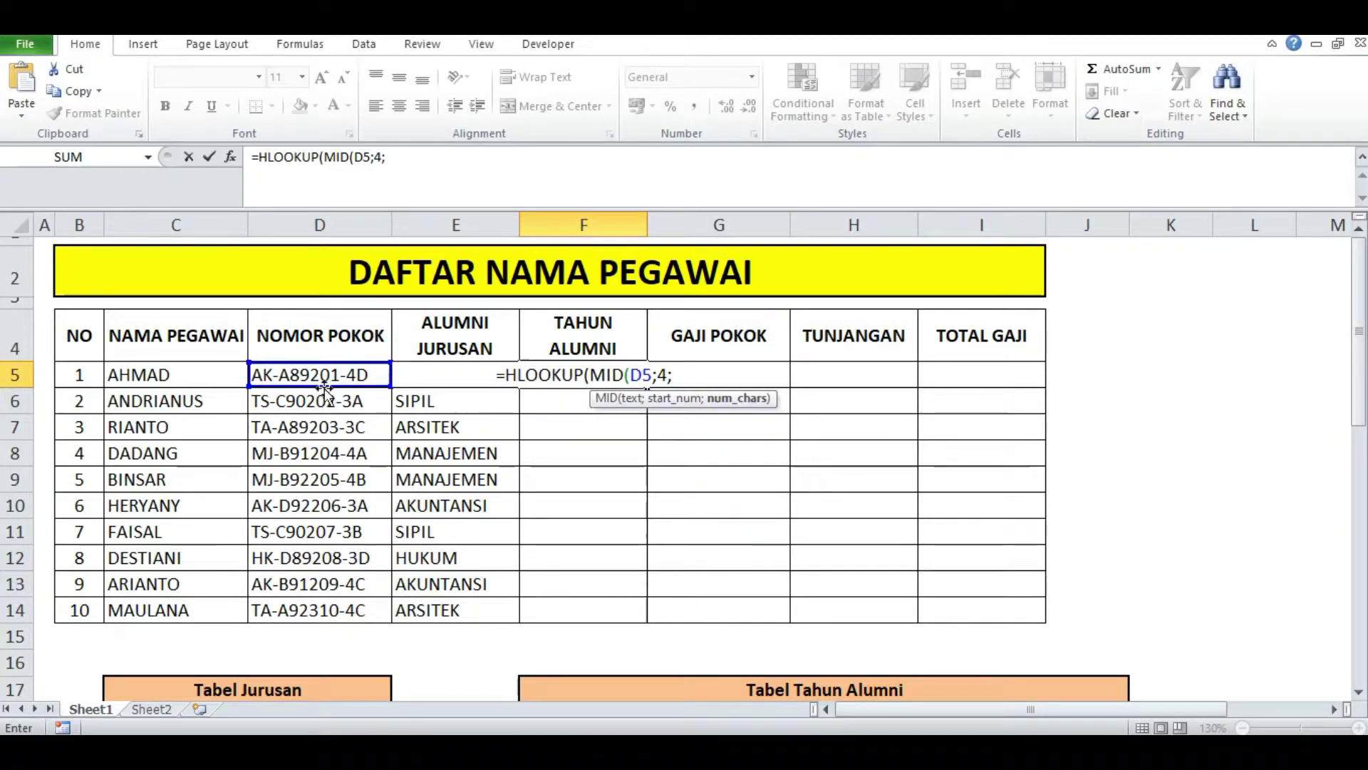
pyautogui.scroll(-3, 986, 620)
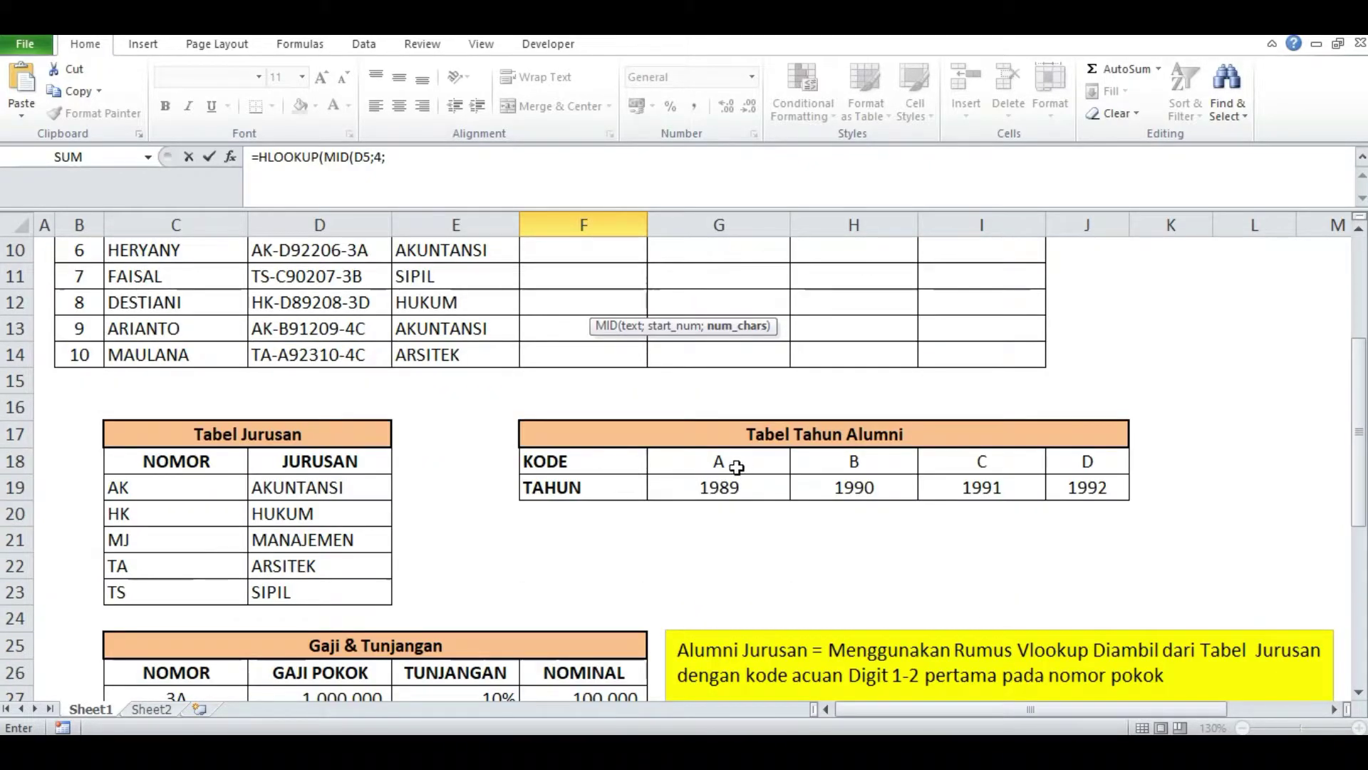
pyautogui.scroll(3, 814, 389)
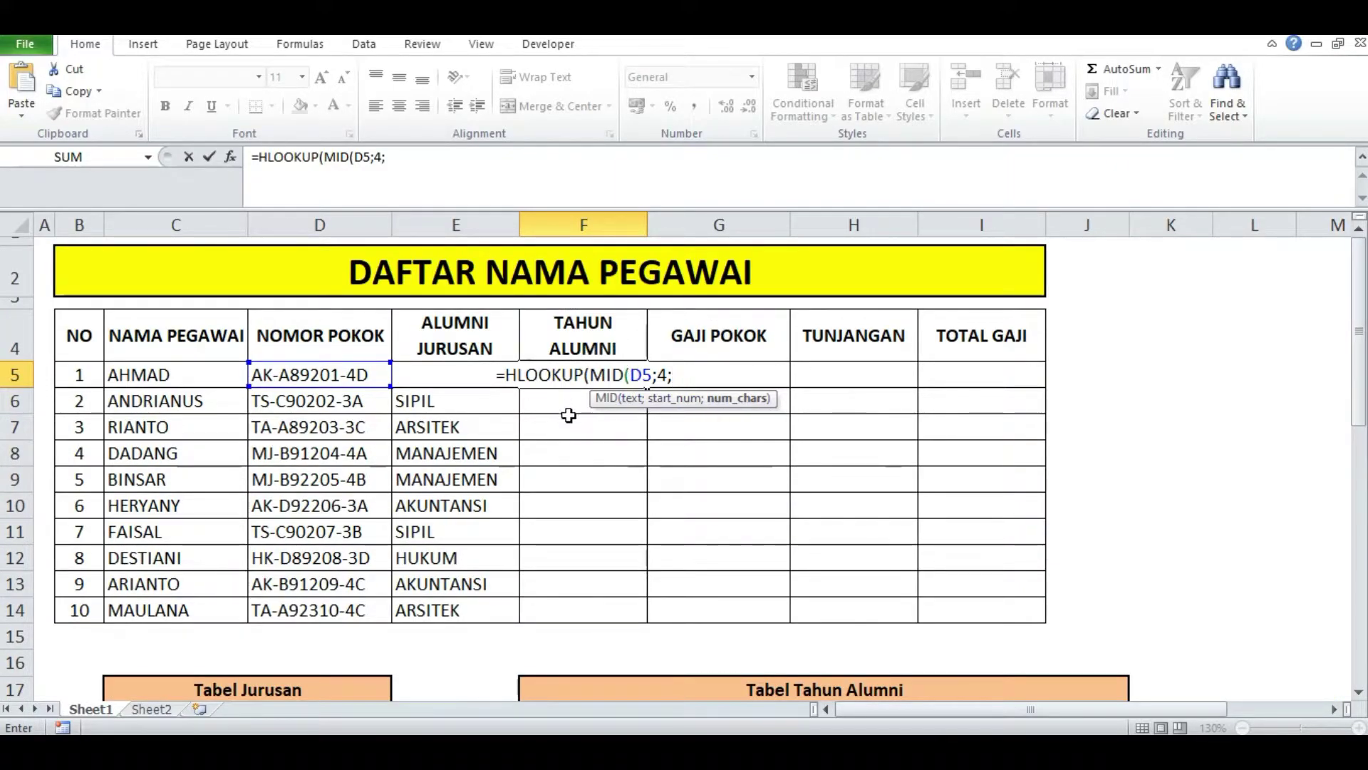
pyautogui.write('1)')
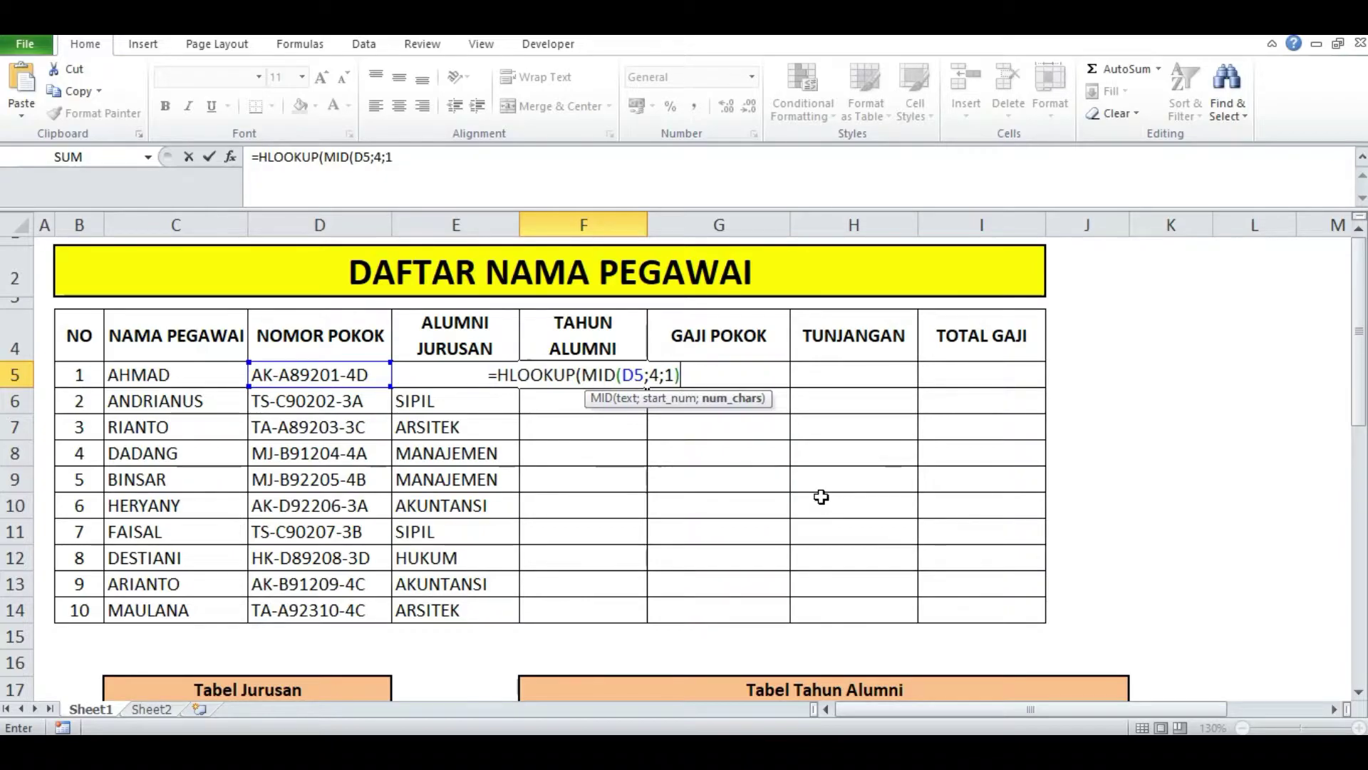
# Set the HLOOKUP table array to the codes and years of Tabel Tahun Alumni as the absolute range $G$18:$J$19.
pyautogui.write(';')
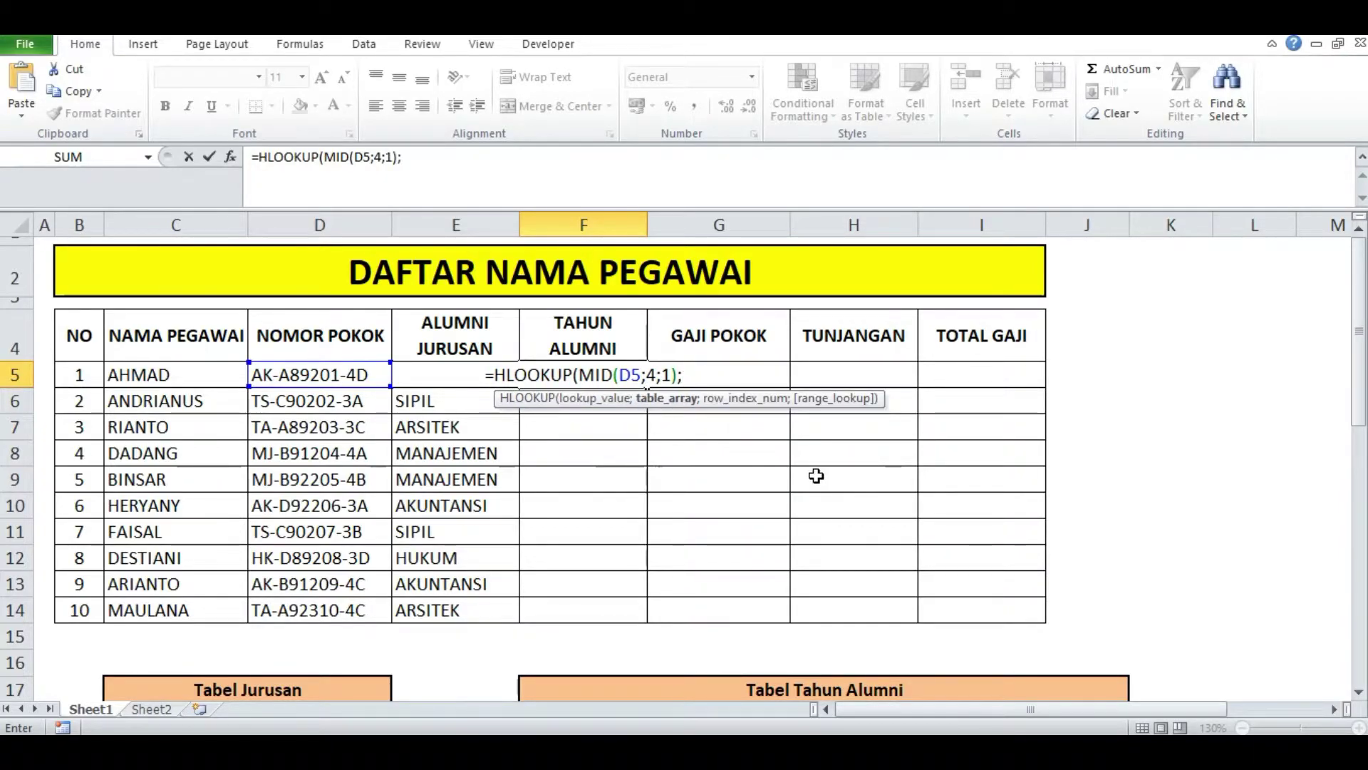
pyautogui.scroll(-3, 739, 431)
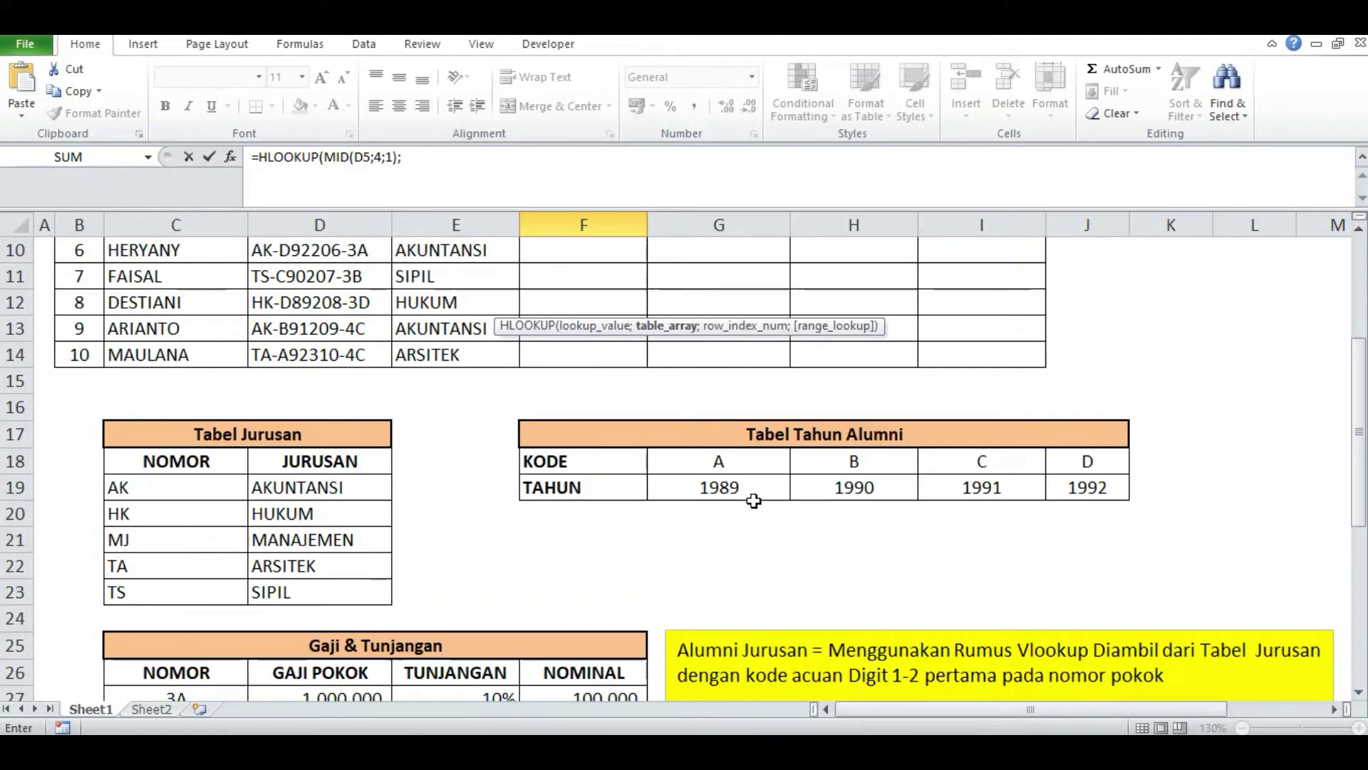
pyautogui.moveTo(702, 464); pyautogui.dragTo(1083, 491)
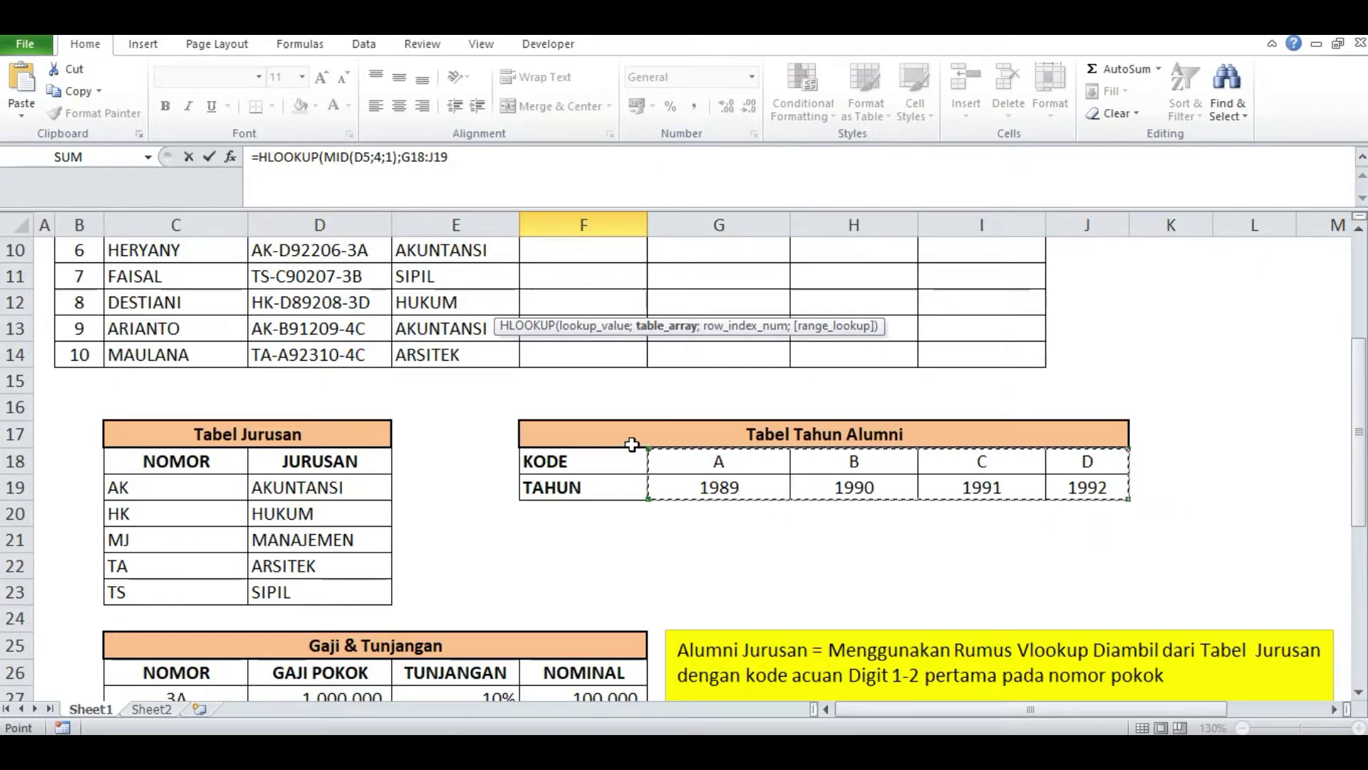
pyautogui.scroll(3, 732, 420)
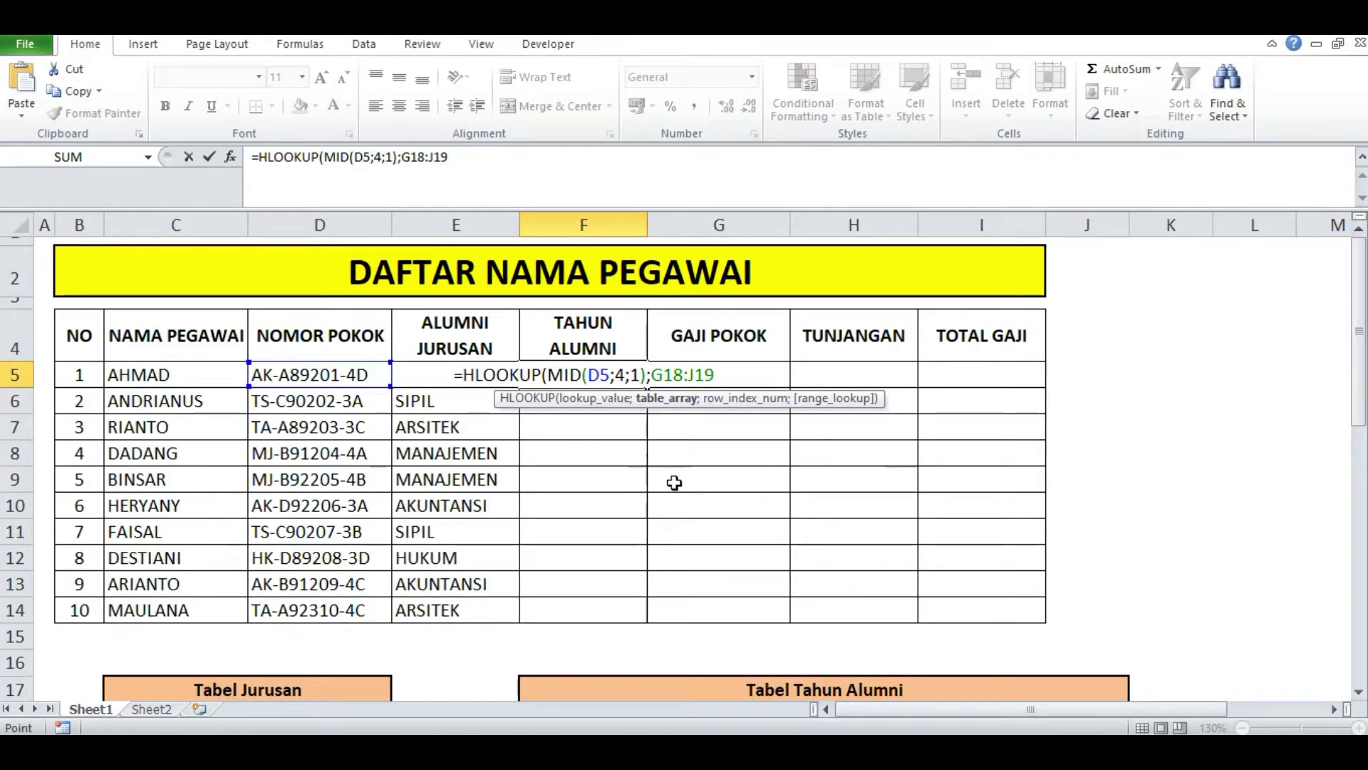
pyautogui.press('F4')
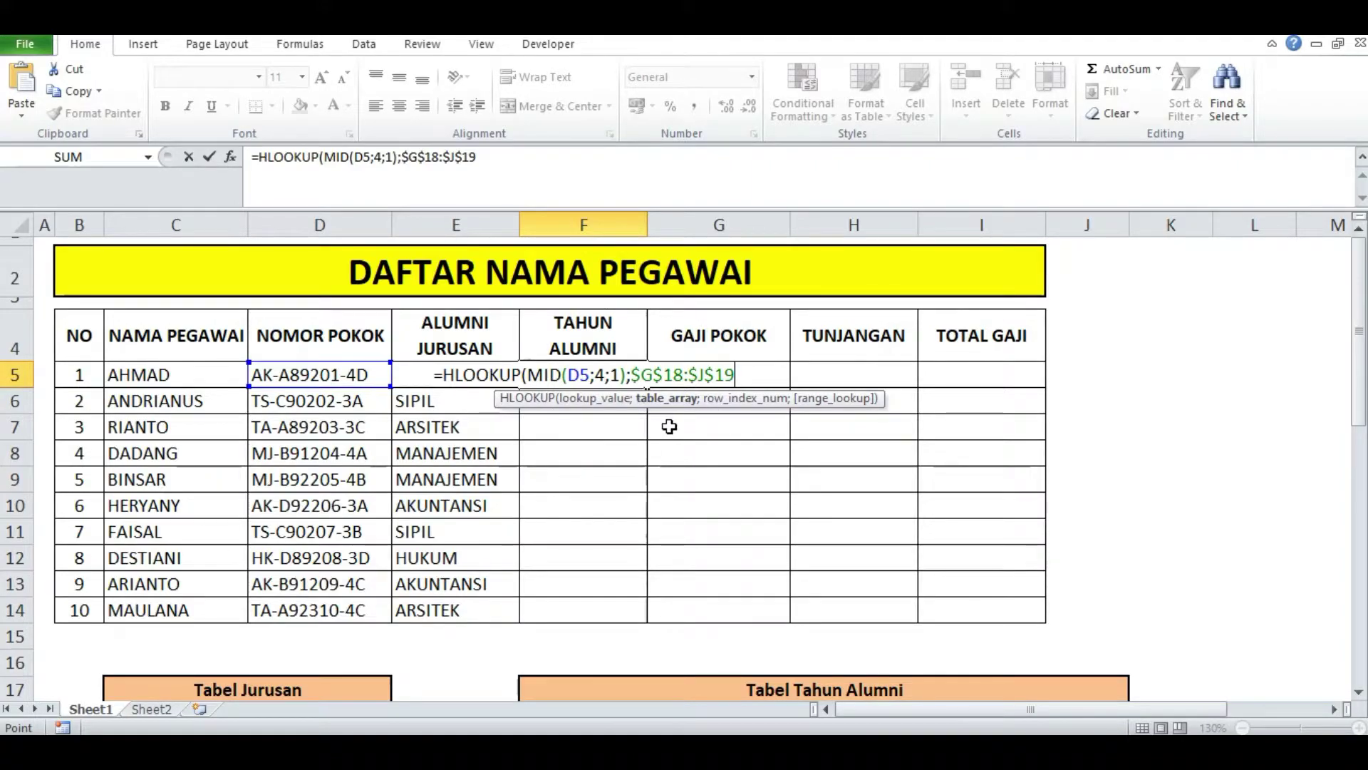
# Complete the F5 HLOOKUP with row index 2 and exact match FALSE, and enter the formula.
pyautogui.write(';')
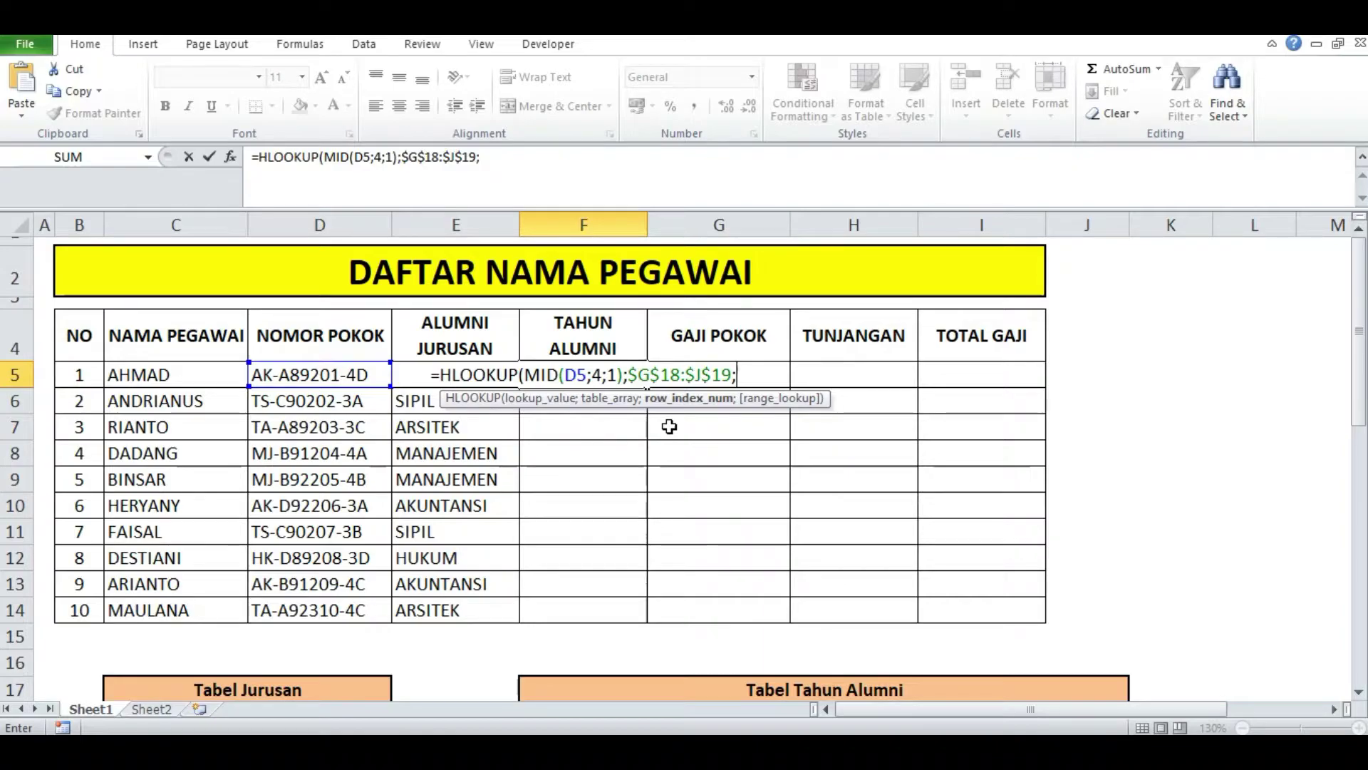
pyautogui.scroll(-4, 784, 418)
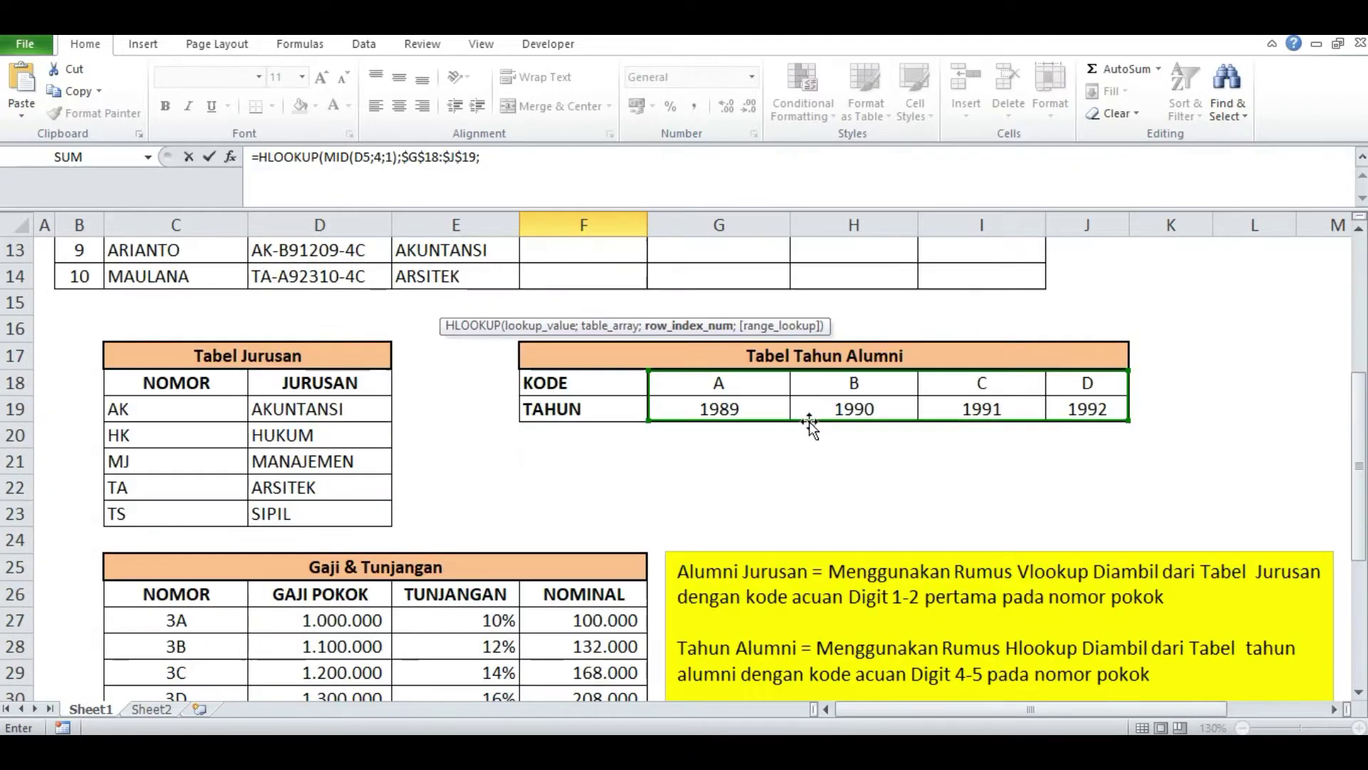
pyautogui.scroll(4, 748, 385)
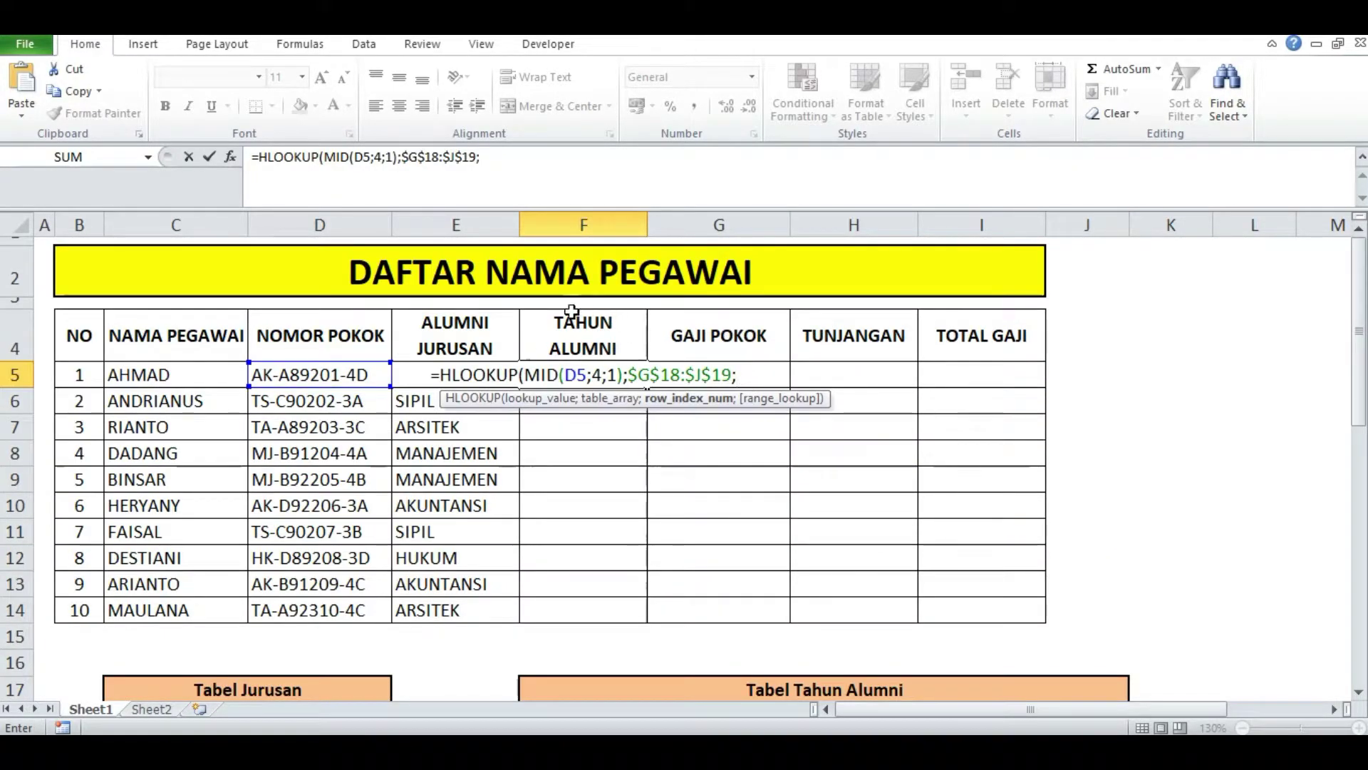
pyautogui.scroll(-5, 877, 416)
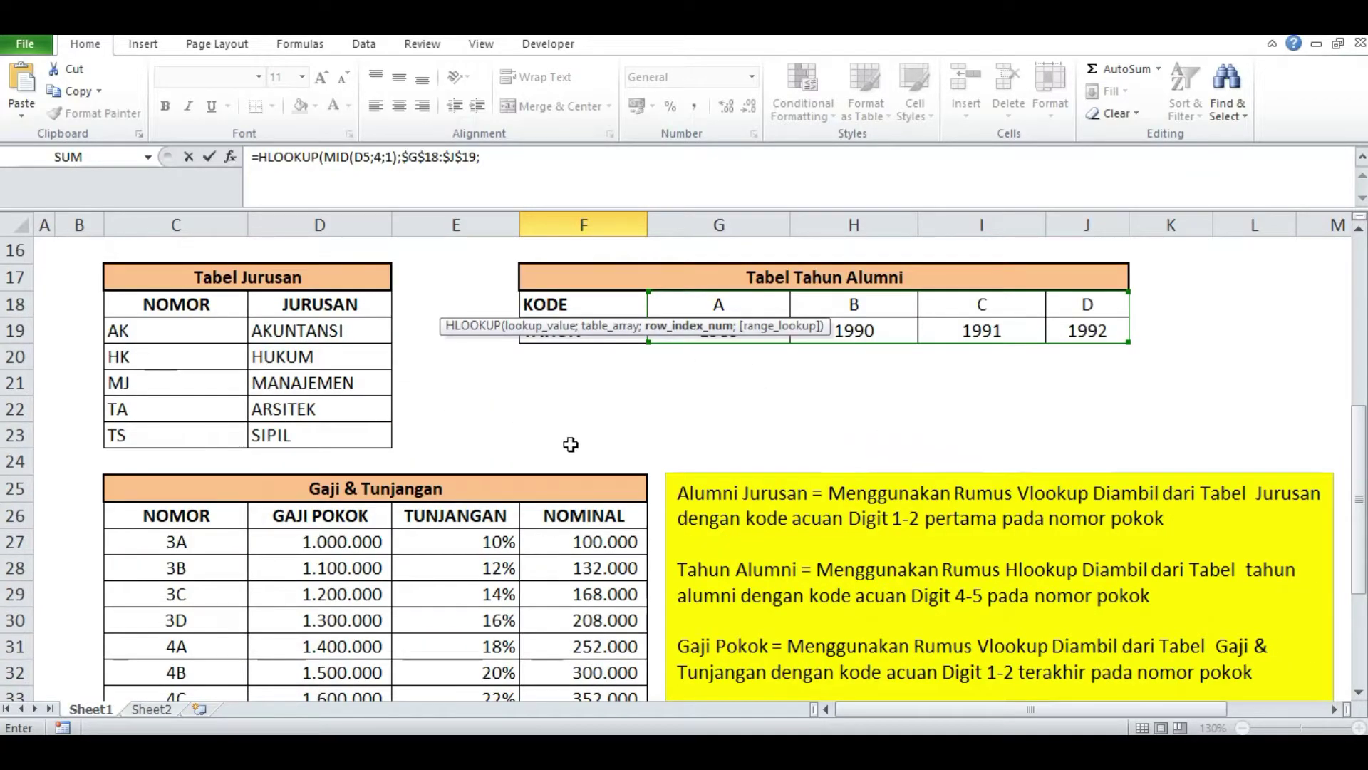
pyautogui.scroll(1, 663, 269)
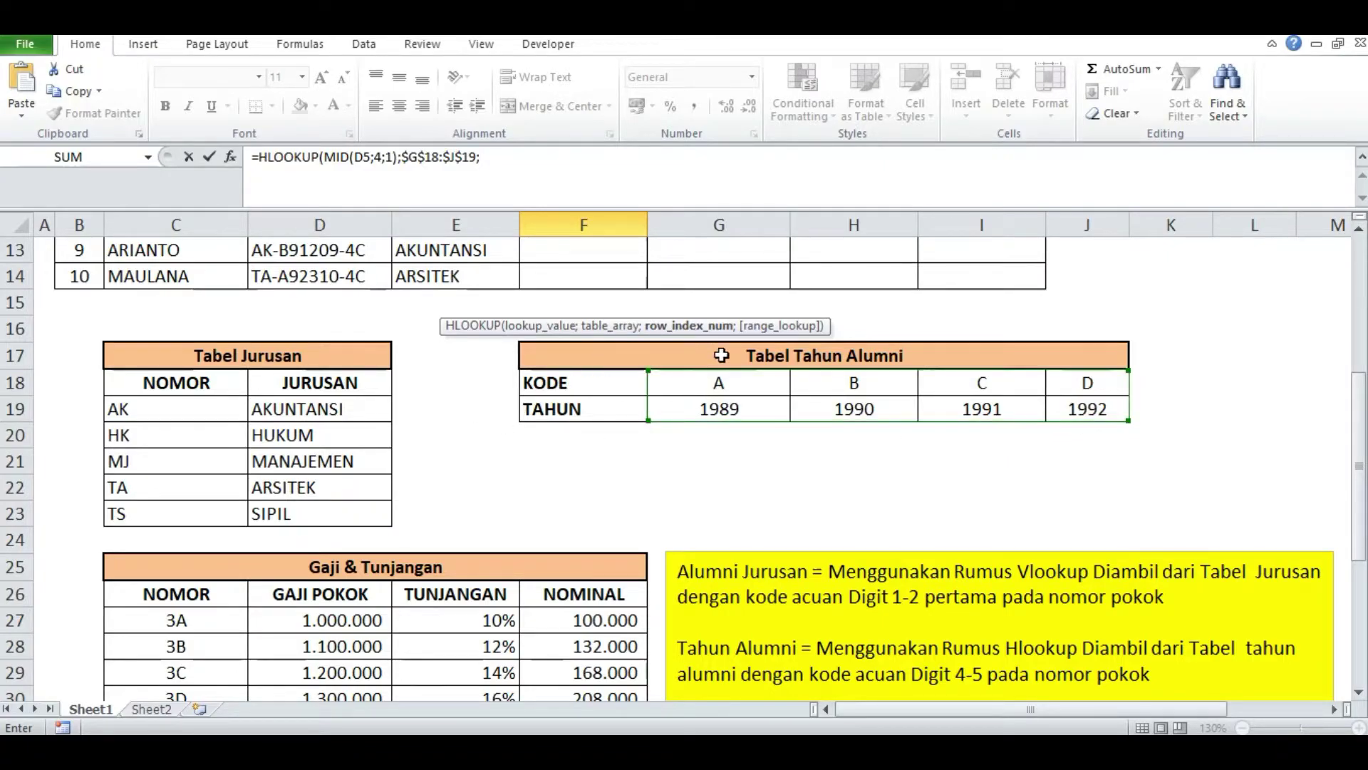
pyautogui.scroll(4, 704, 356)
pyautogui.write('2')
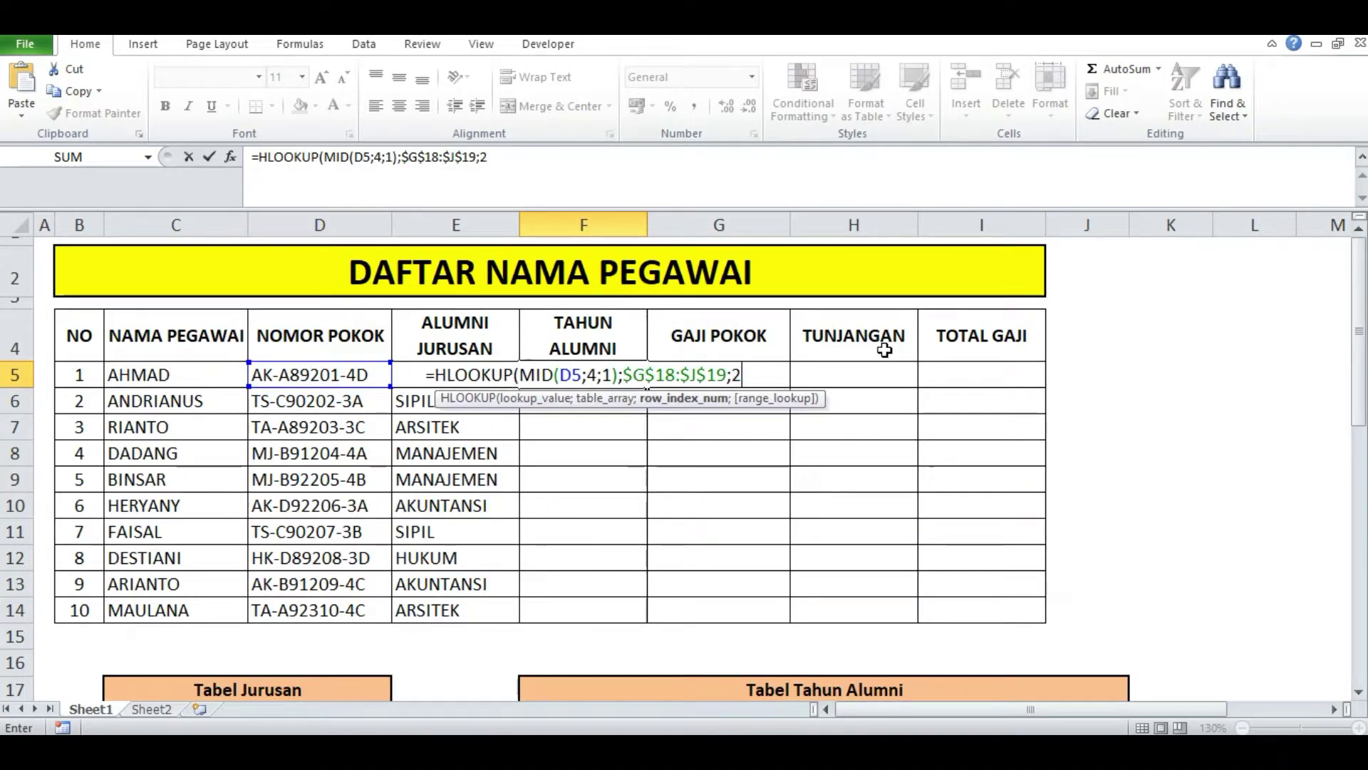
pyautogui.write(';')
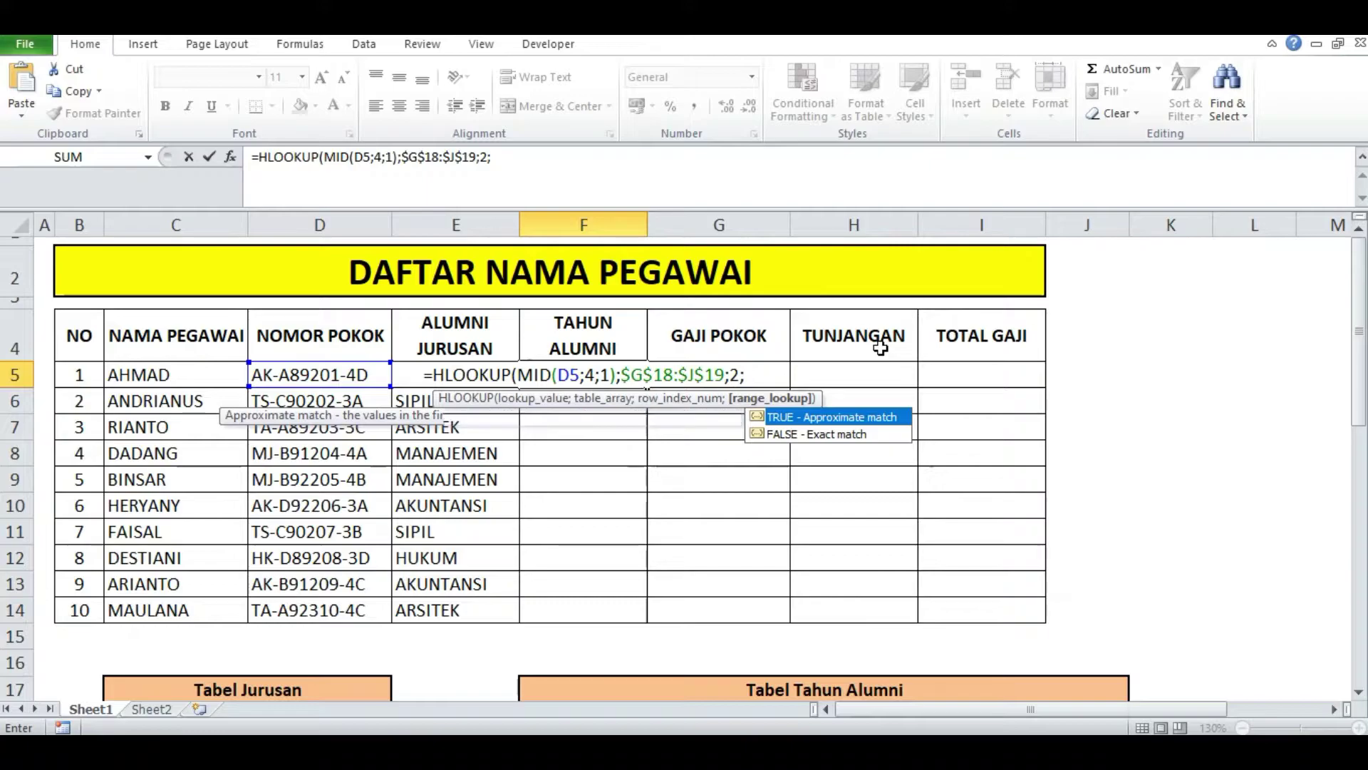
pyautogui.write('FALSE)')
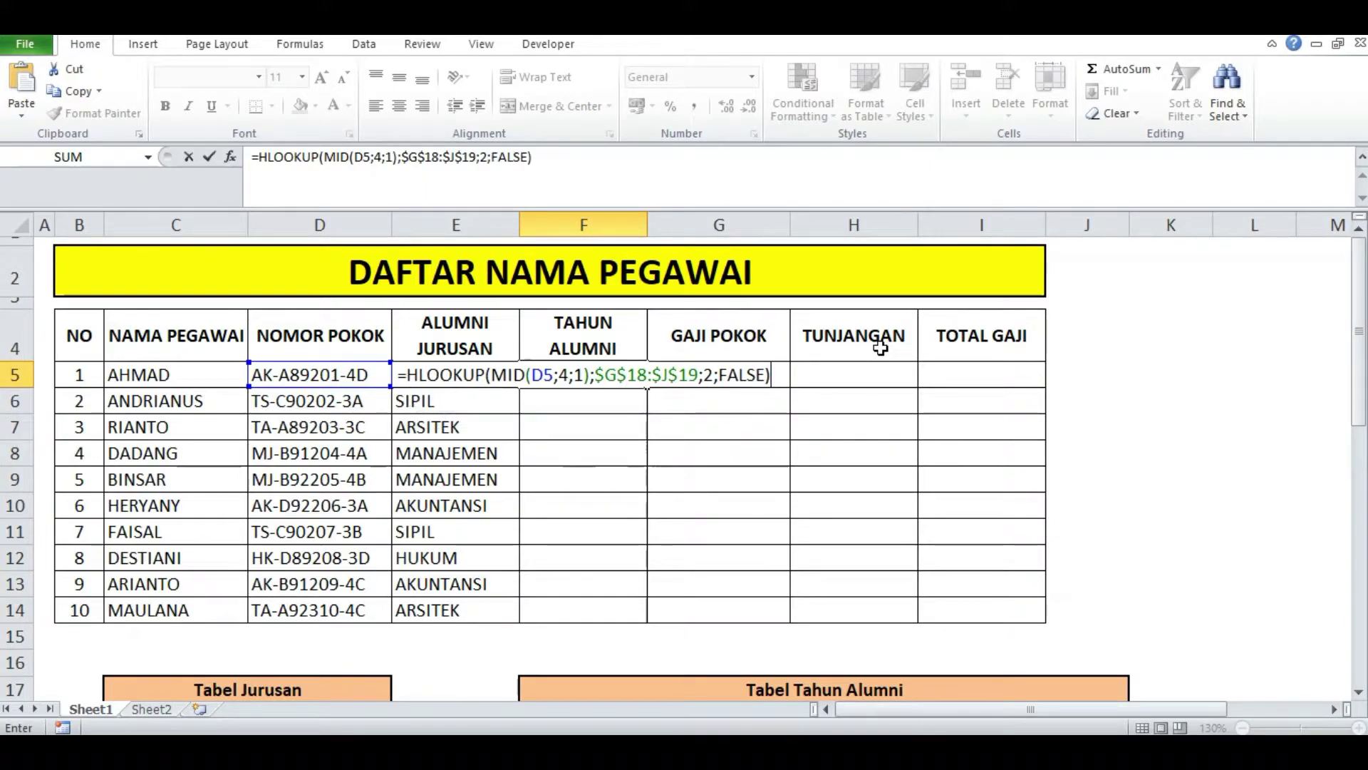
pyautogui.press('Return')
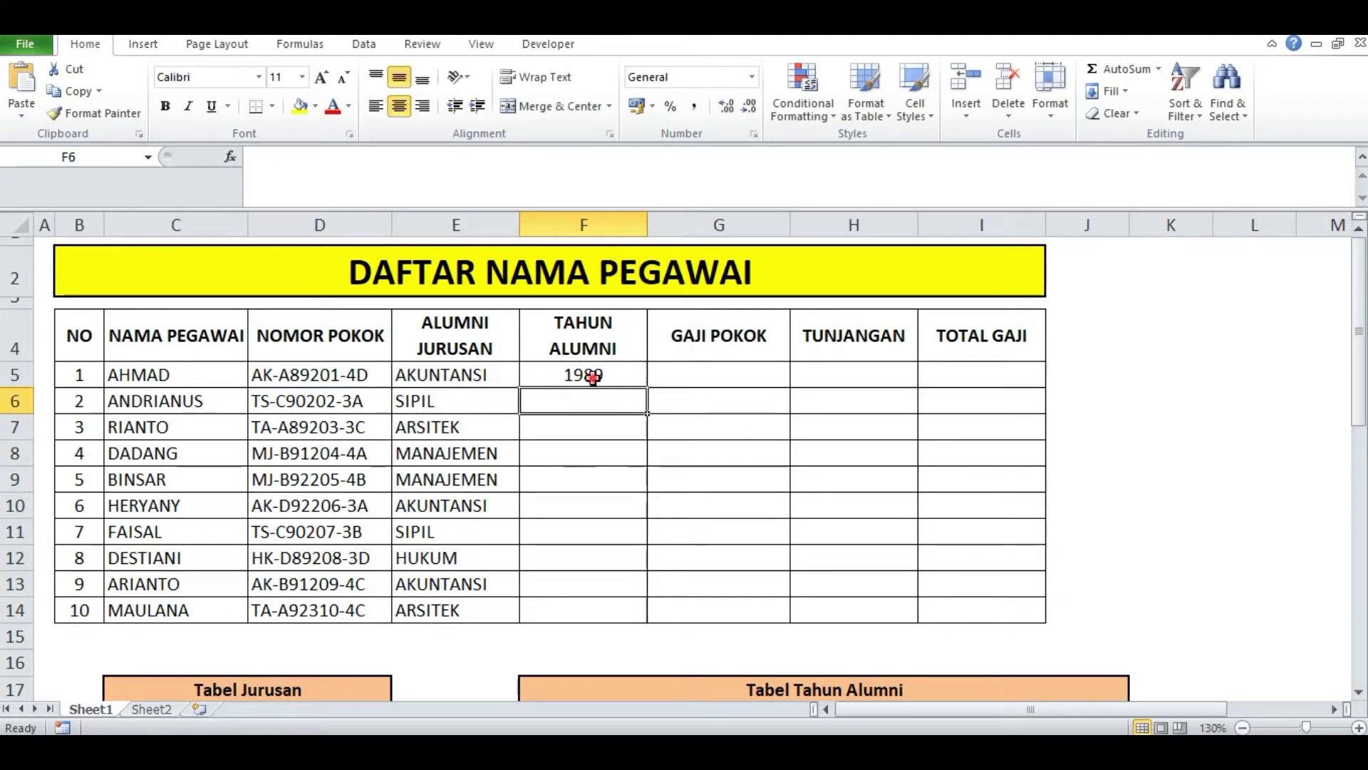
# Compare the F5 result and the code letter in D5 with the code A entry of Tabel Tahun Alumni.
pyautogui.click(594, 378)
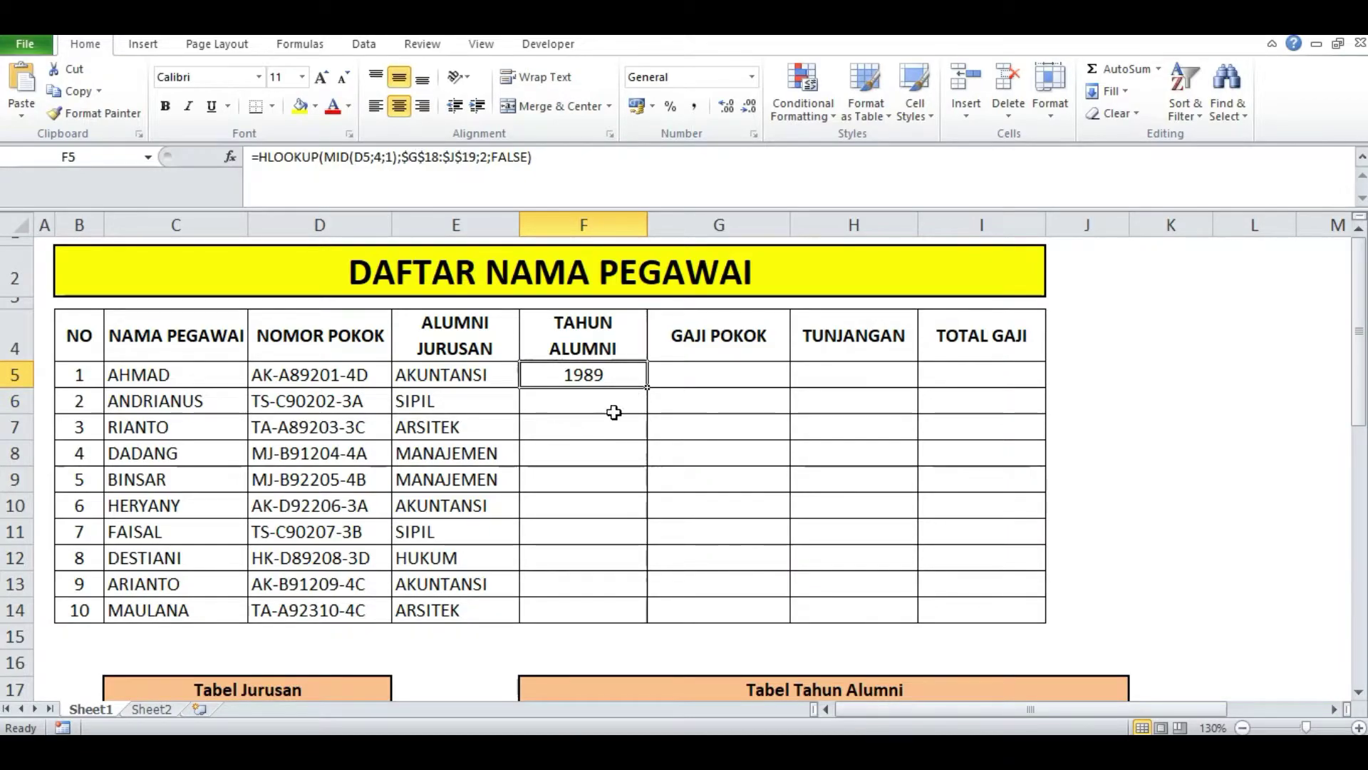
pyautogui.click(286, 376)
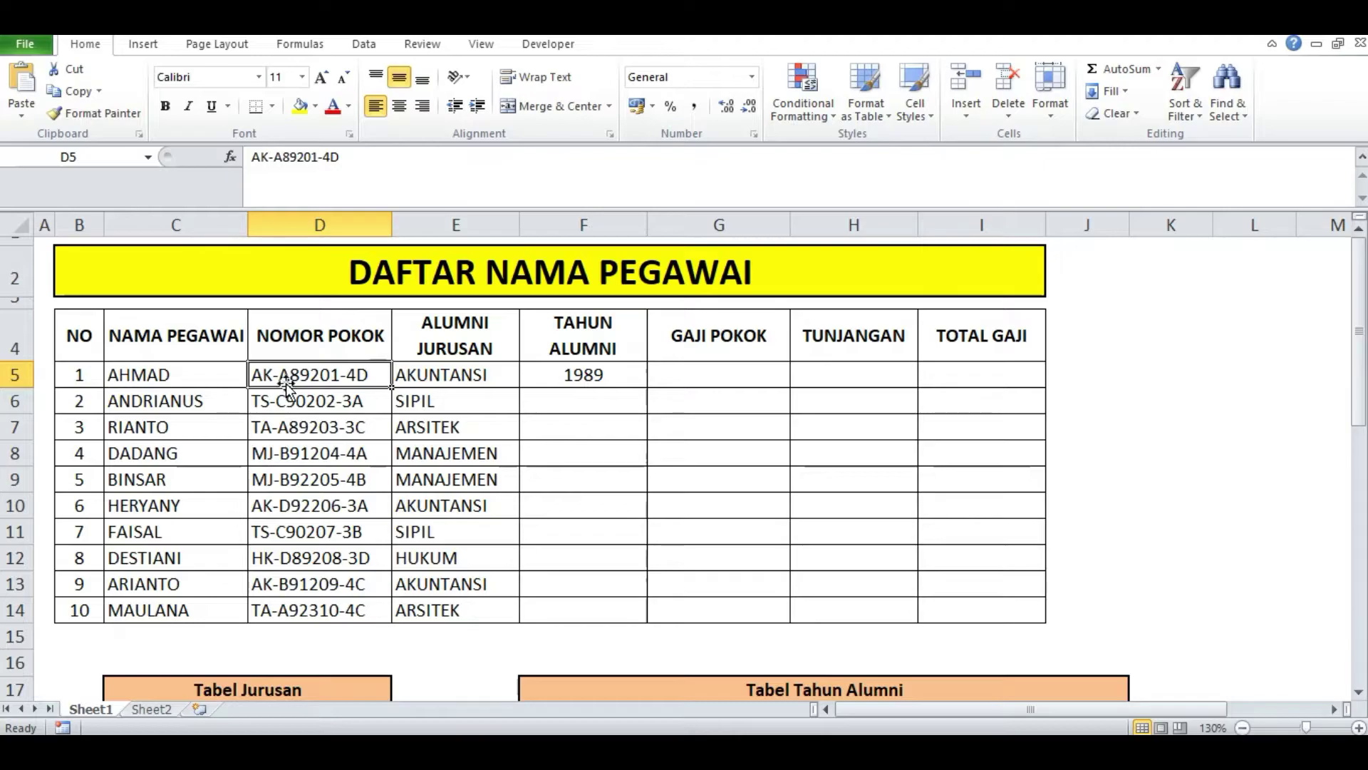
pyautogui.scroll(-3, 932, 452)
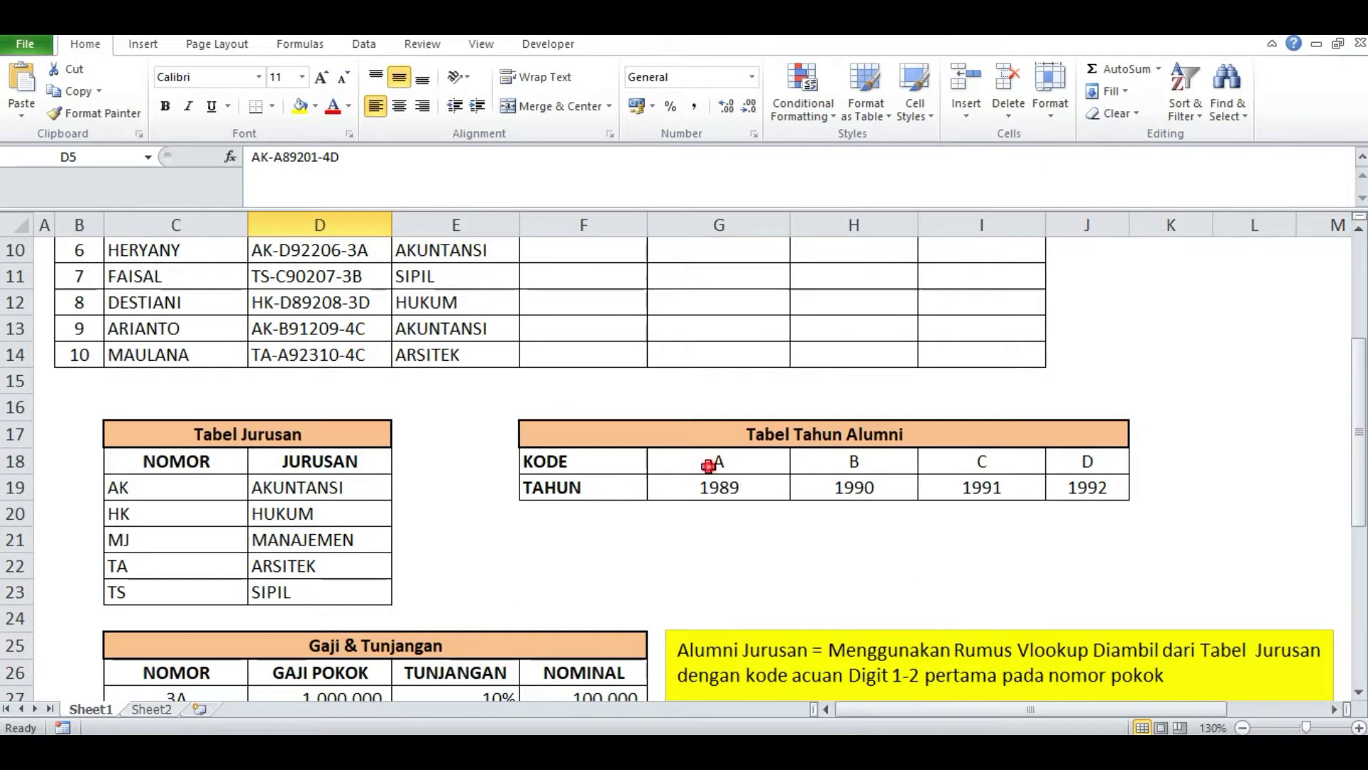
pyautogui.click(709, 466)
pyautogui.click(730, 508)
pyautogui.scroll(3, 749, 460)
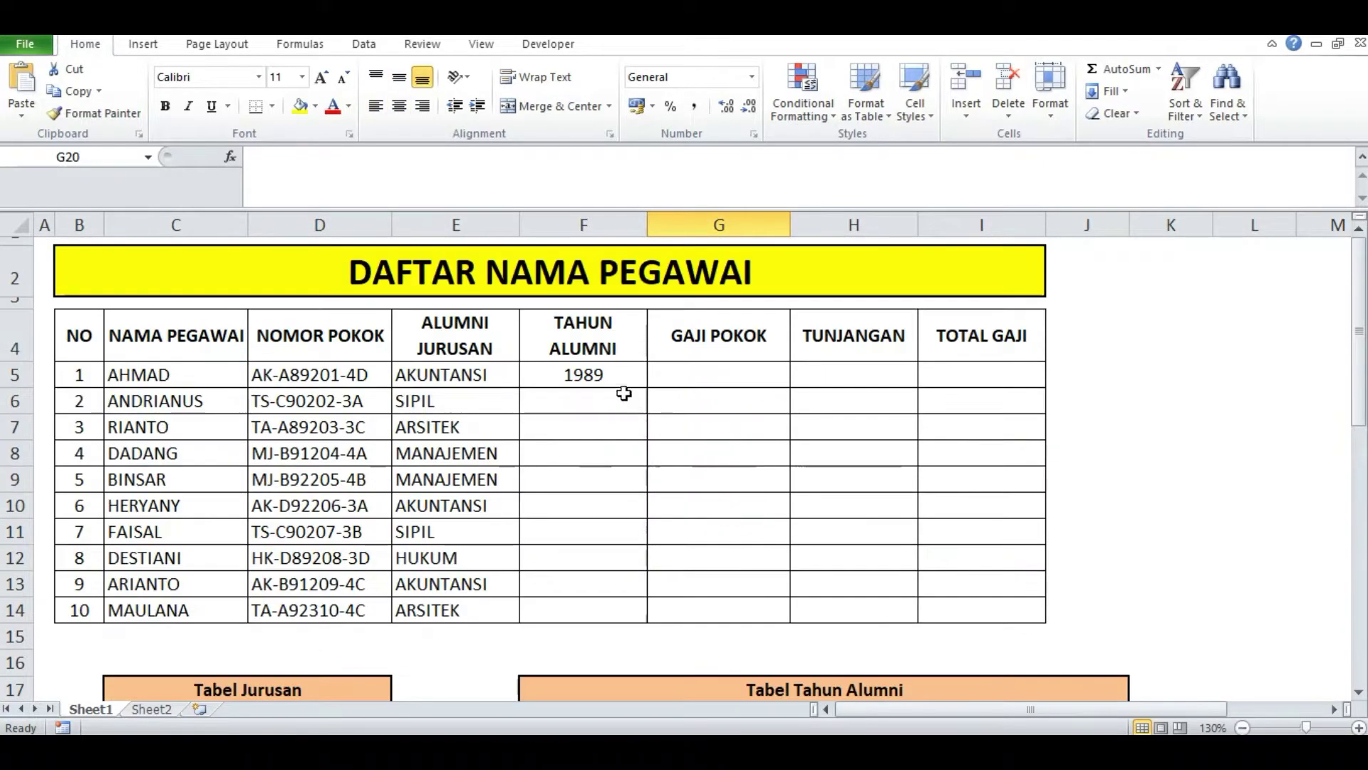
# Copy the TAHUN ALUMNI formula from F5 down through F14.
pyautogui.click(601, 377)
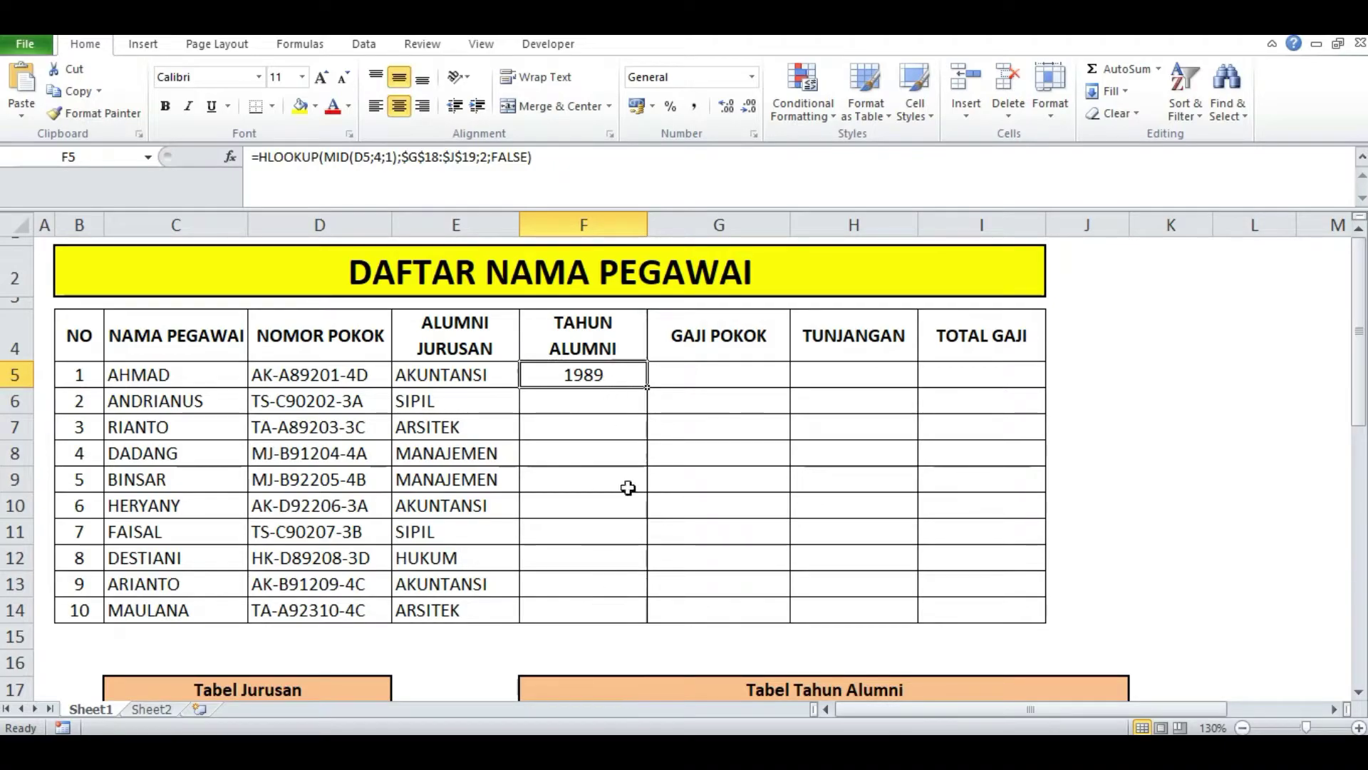
pyautogui.moveTo(646, 390); pyautogui.dragTo(624, 618)
pyautogui.click(729, 610)
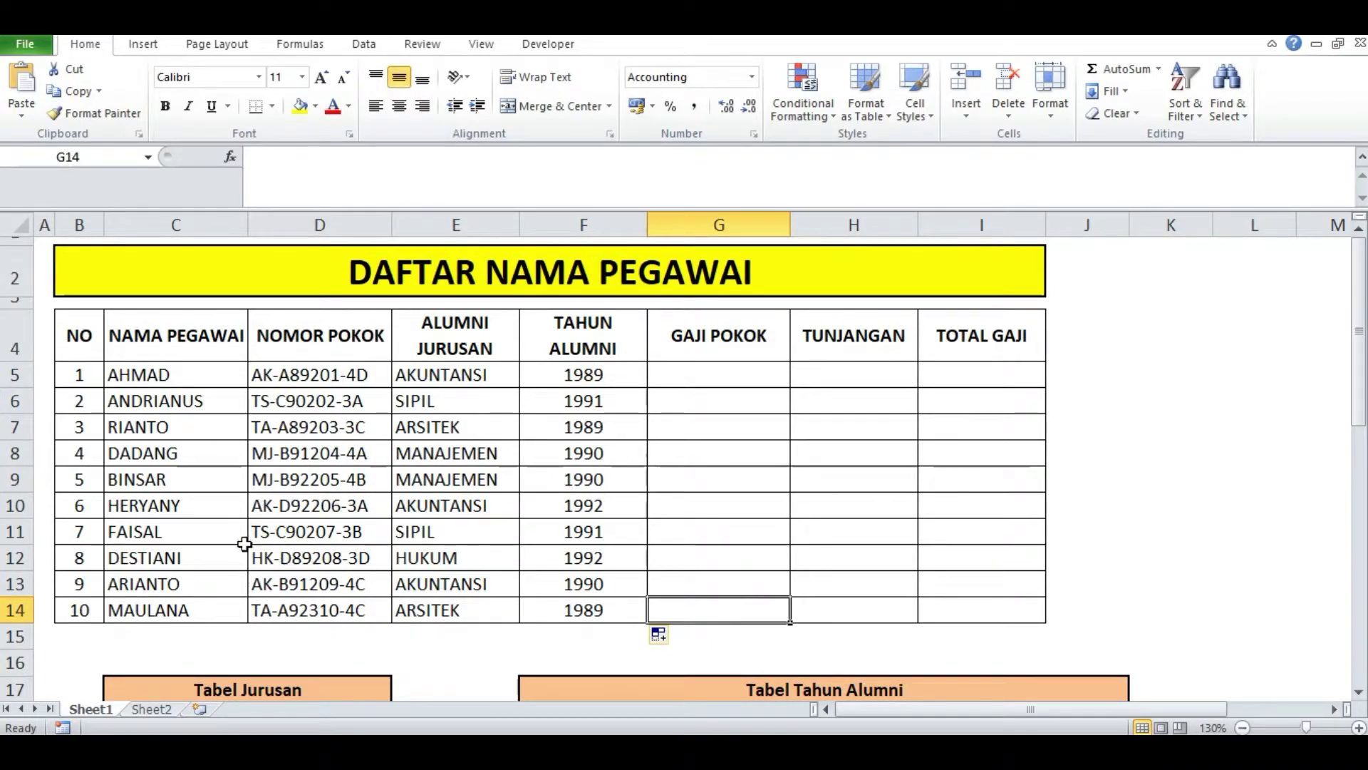
pyautogui.click(747, 573)
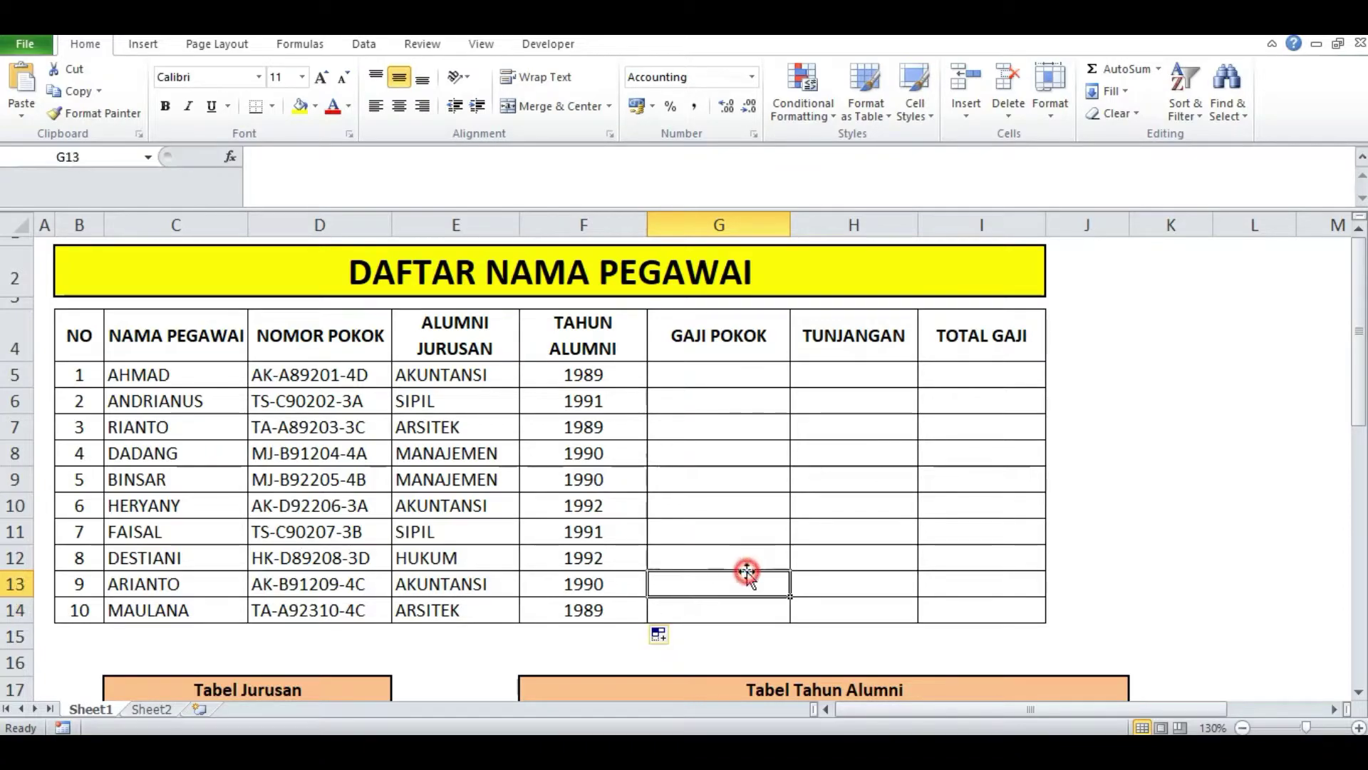
# Read the Gaji Pokok instruction in the yellow text box for filling G5.
pyautogui.click(716, 368)
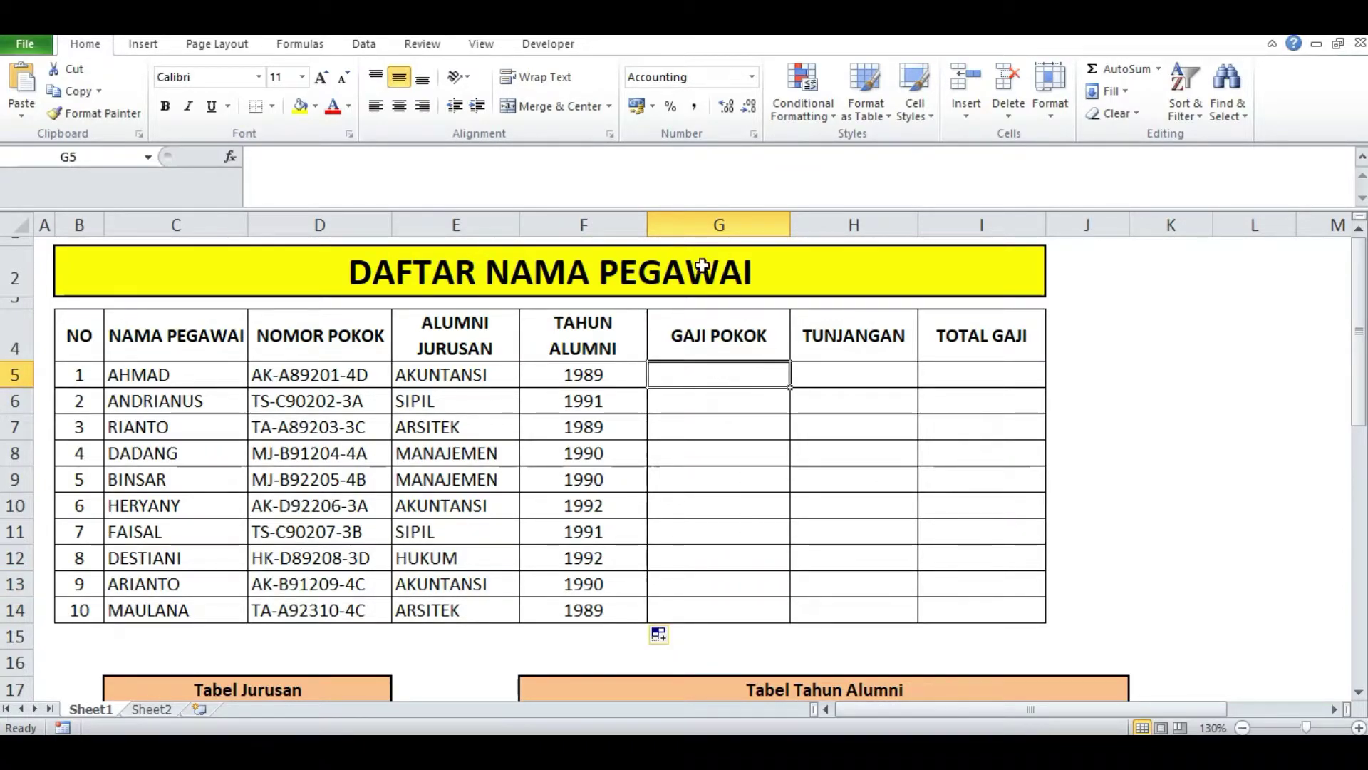
pyautogui.scroll(-4, 684, 574)
pyautogui.scroll(4, 718, 519)
pyautogui.scroll(-5, 728, 492)
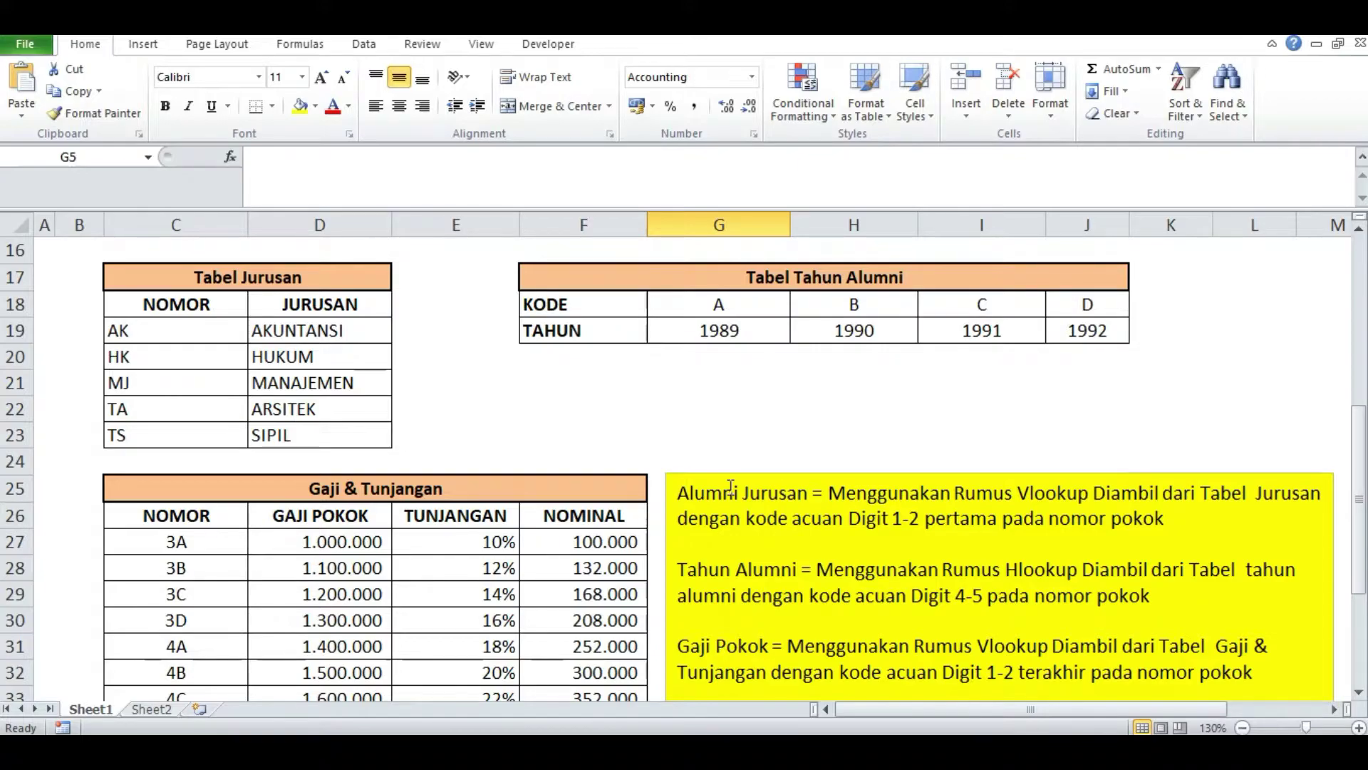
# Locate the Gaji & Tunjangan table named in the Gaji Pokok instruction and examine the last two characters of the NOMOR POKOK in D5.
pyautogui.scroll(-2, 730, 486)
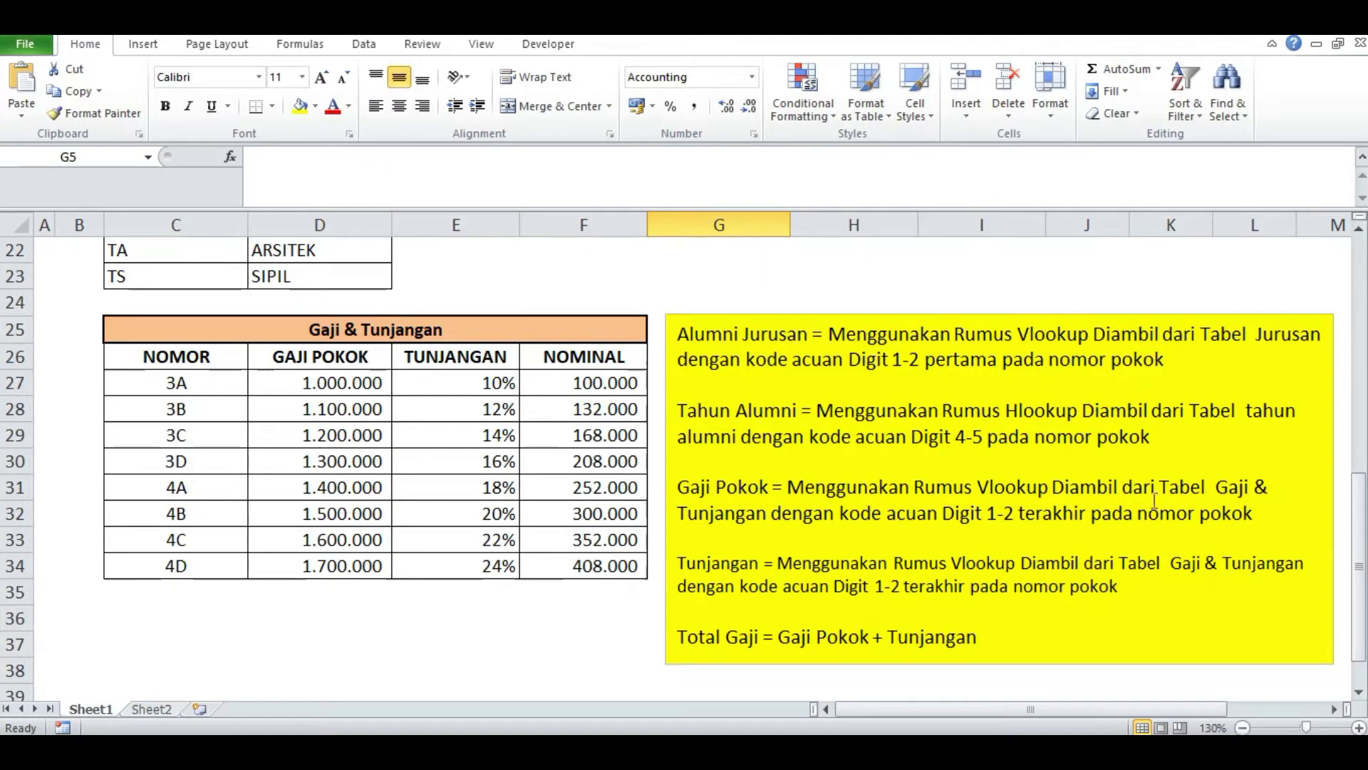
pyautogui.click(299, 328)
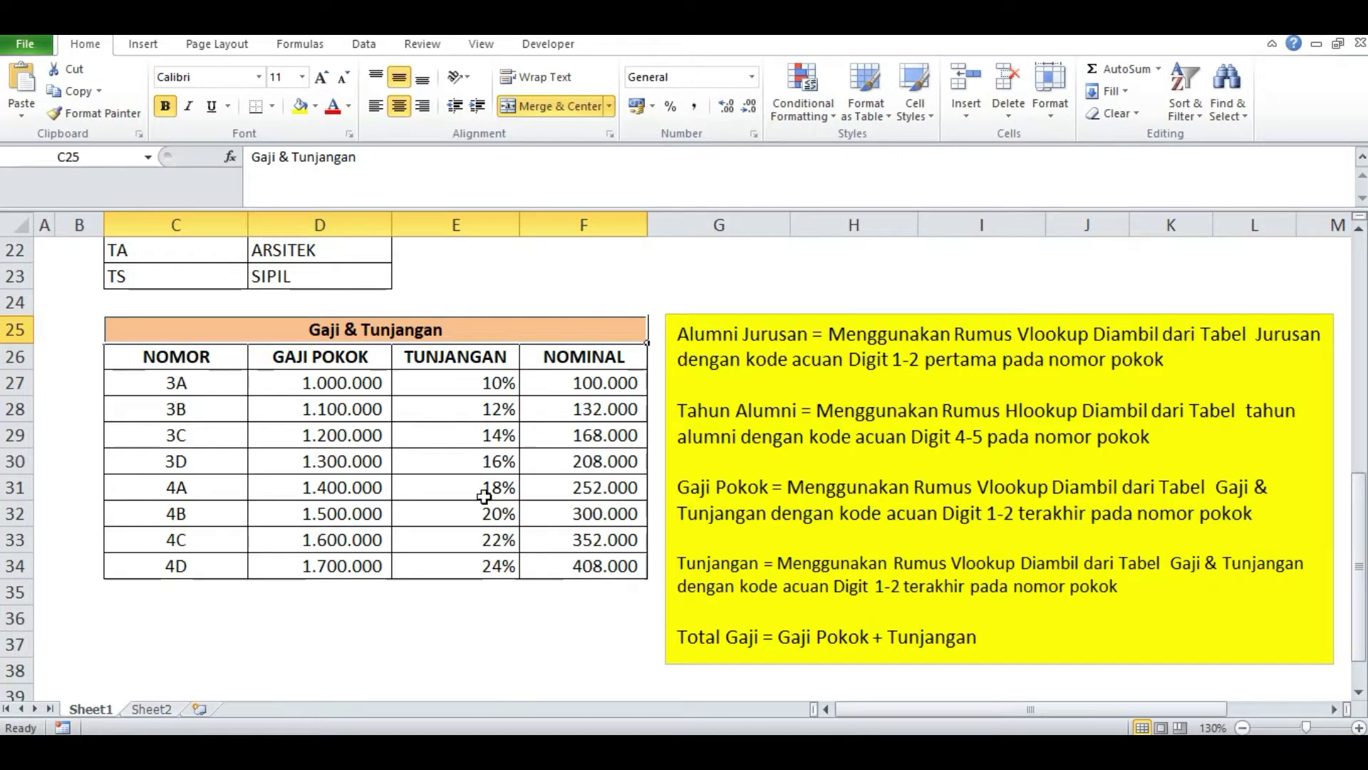
pyautogui.scroll(4, 475, 492)
pyautogui.scroll(3, 475, 493)
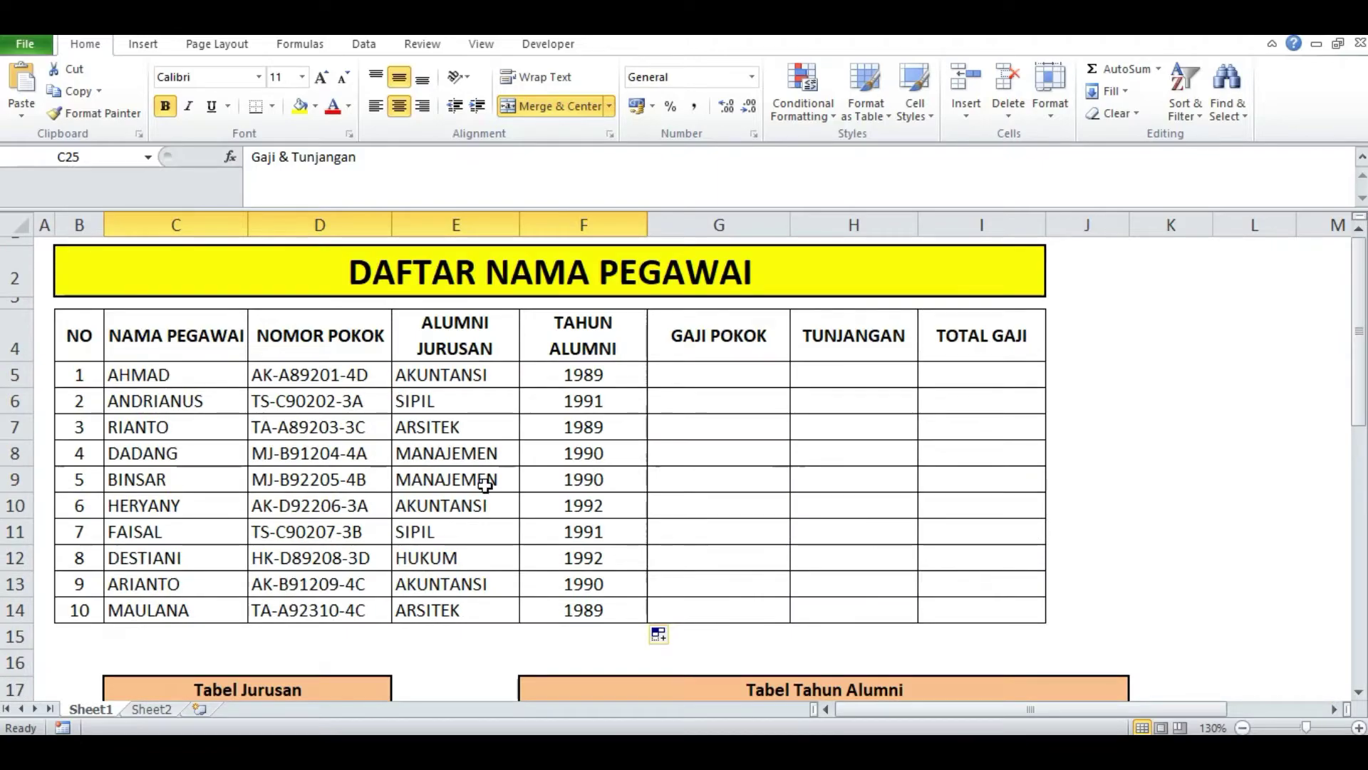
pyautogui.click(704, 372)
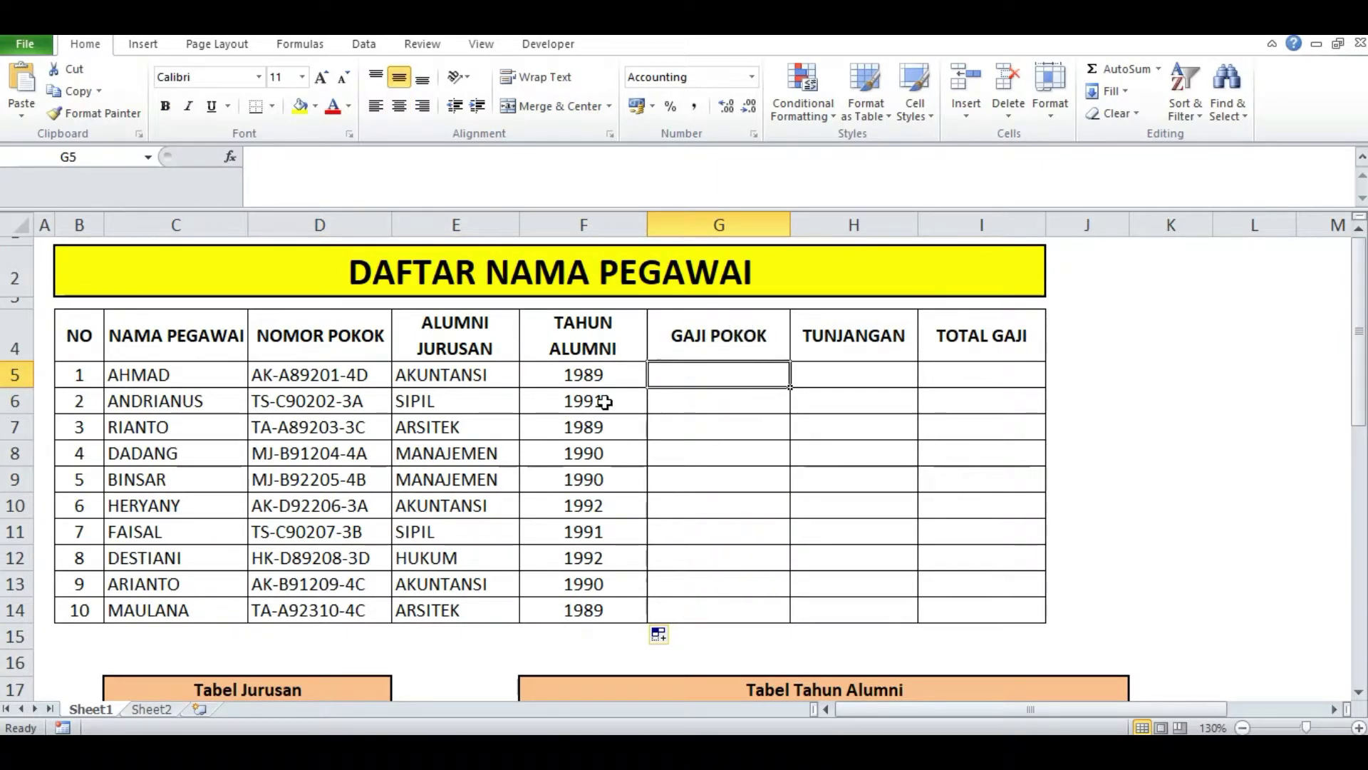
pyautogui.click(360, 372)
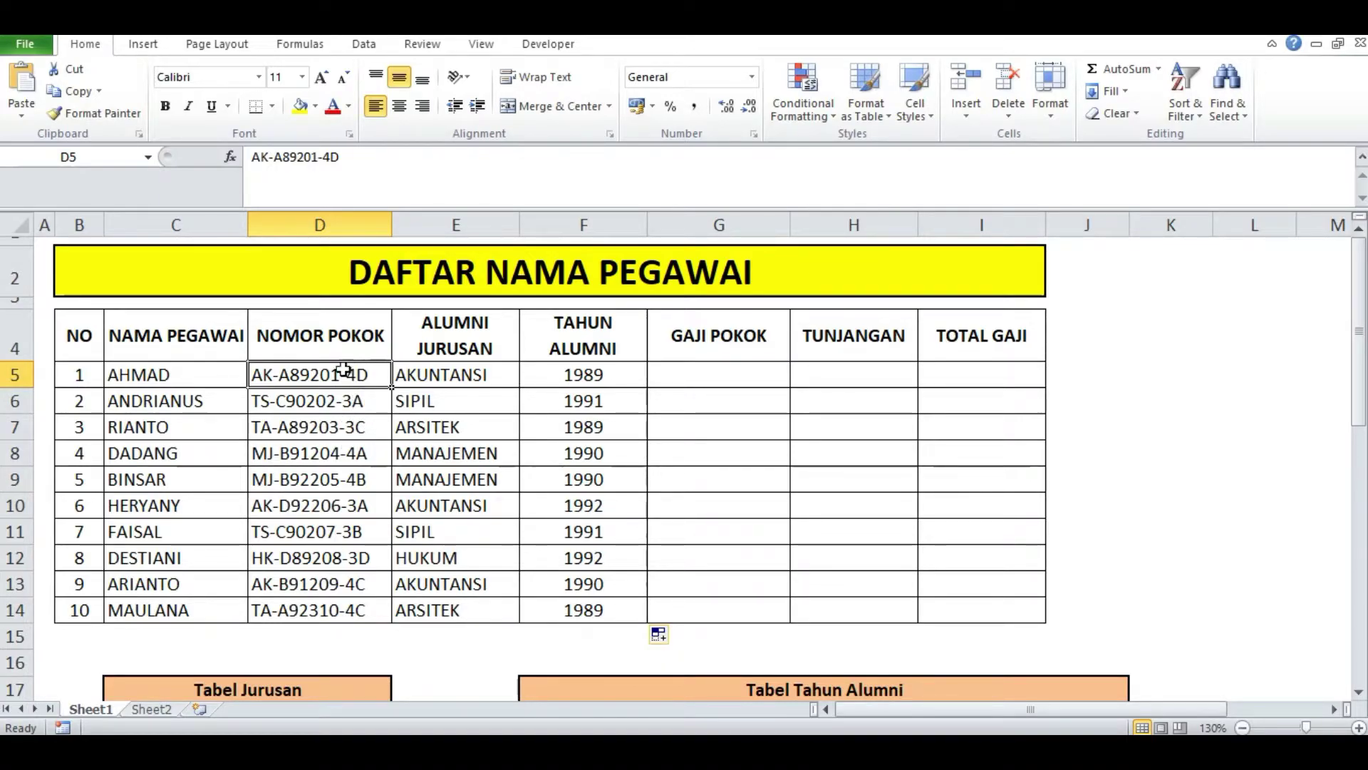
# Examine how the NOMOR codes 3A, 3B and 3C match the GAJI POKOK amounts in the Gaji & Tunjangan table.
pyautogui.scroll(-8, 392, 405)
pyautogui.scroll(2, 391, 403)
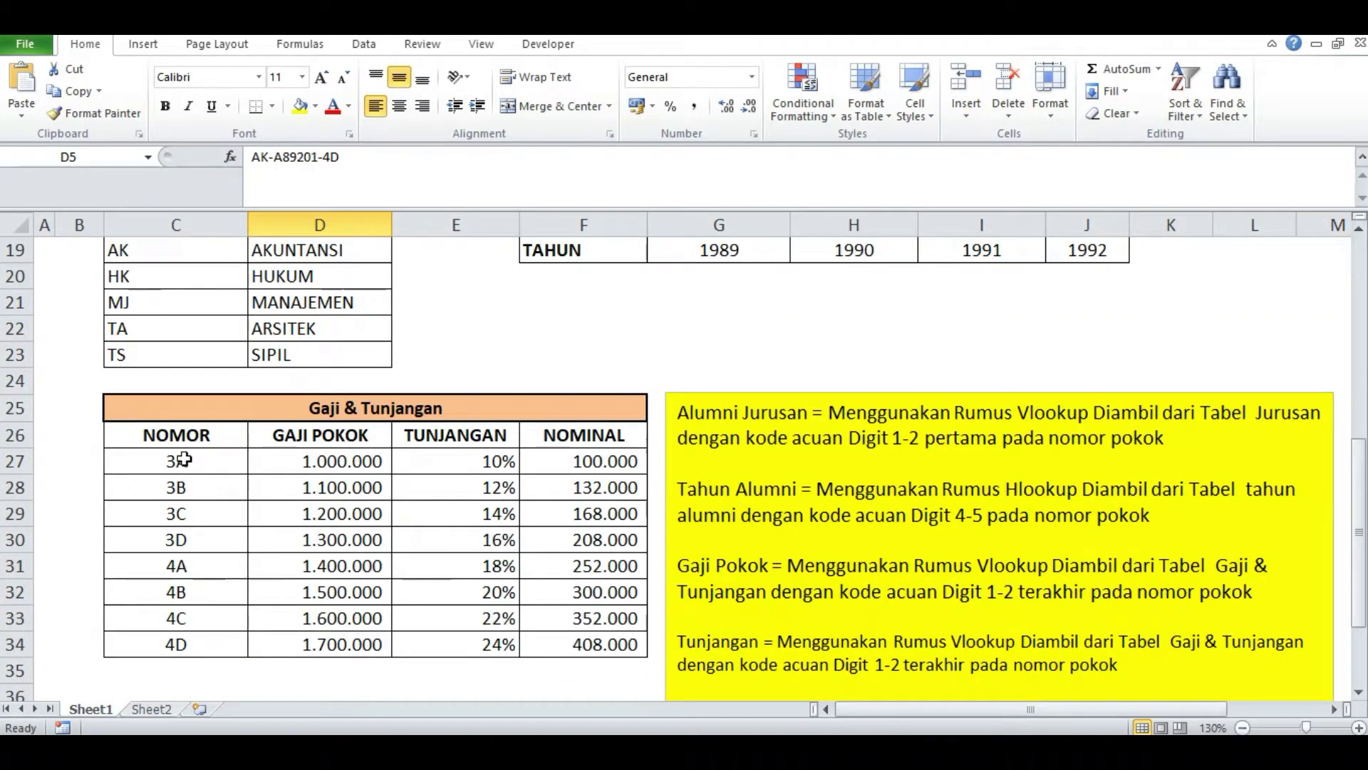
pyautogui.click(317, 461)
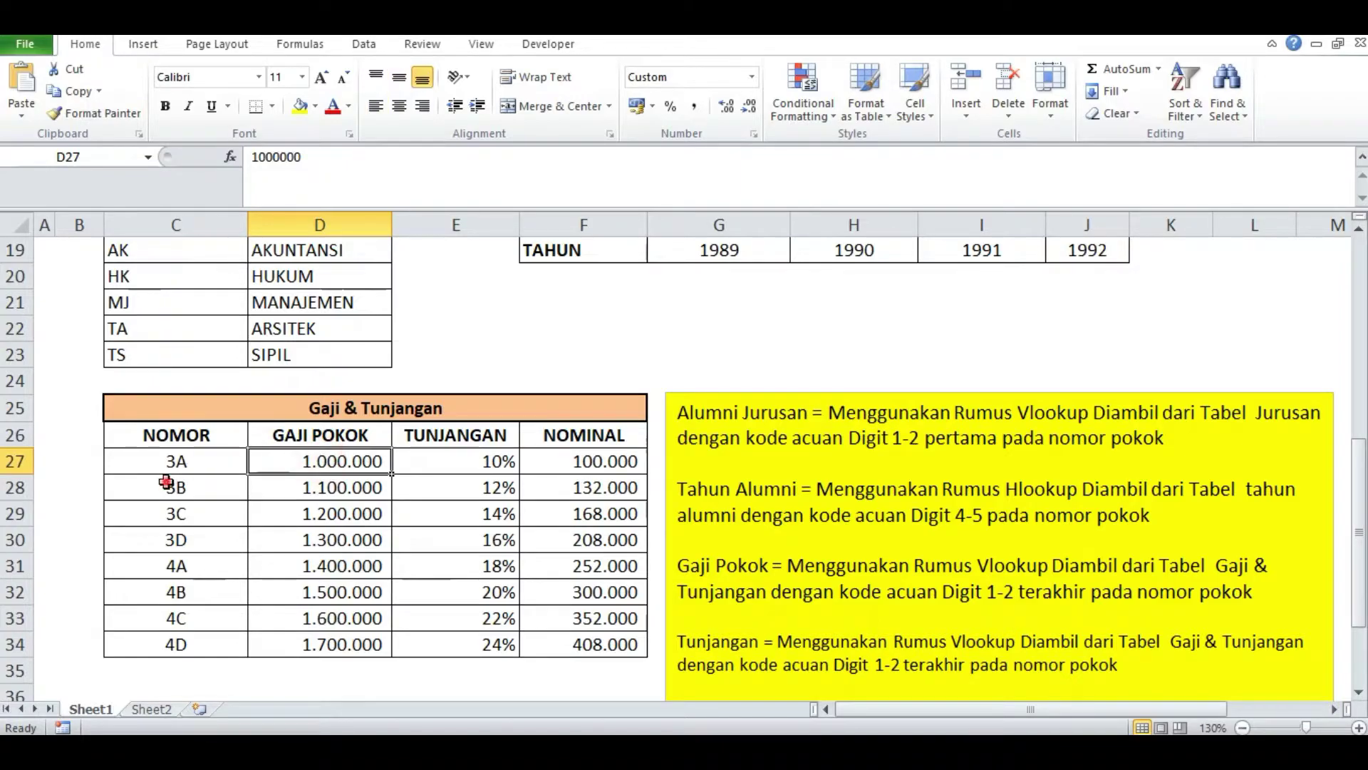
pyautogui.click(167, 484)
pyautogui.click(330, 484)
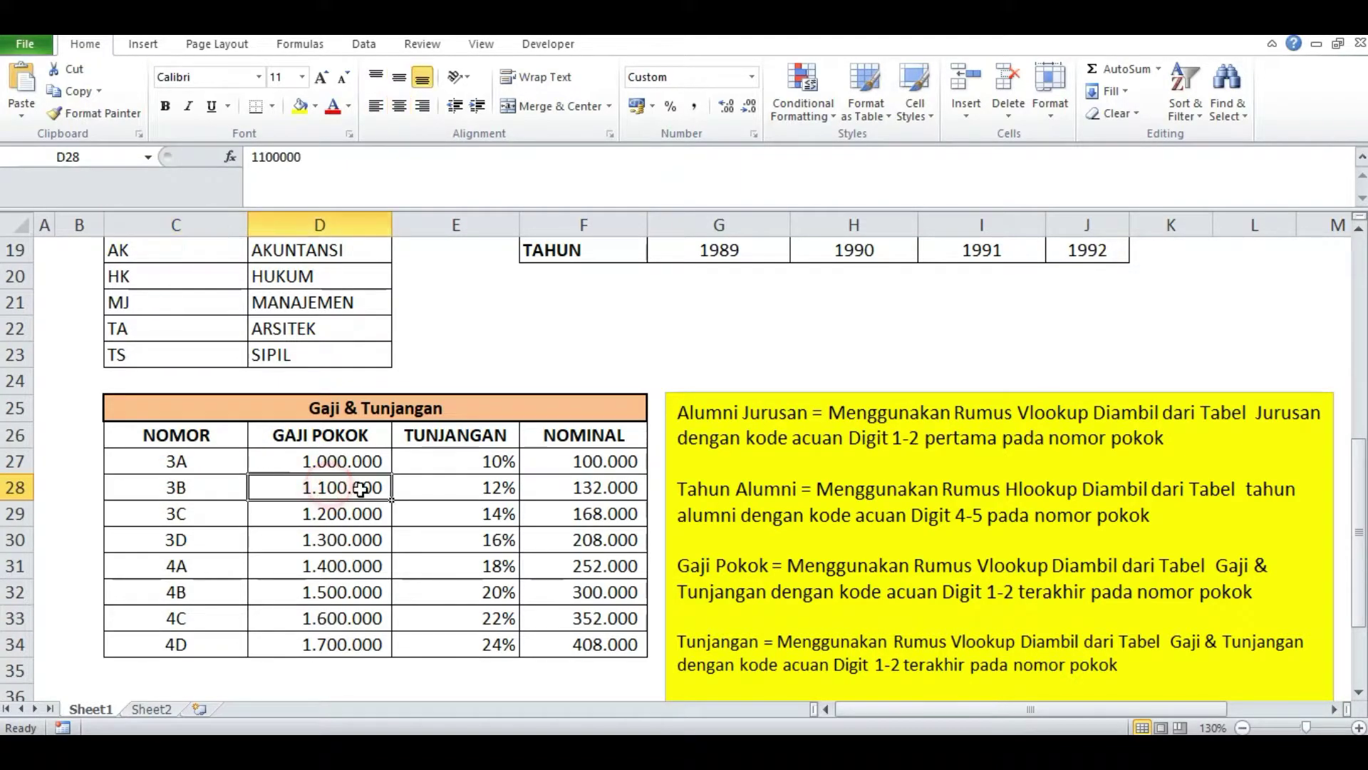
pyautogui.click(195, 507)
pyautogui.click(311, 511)
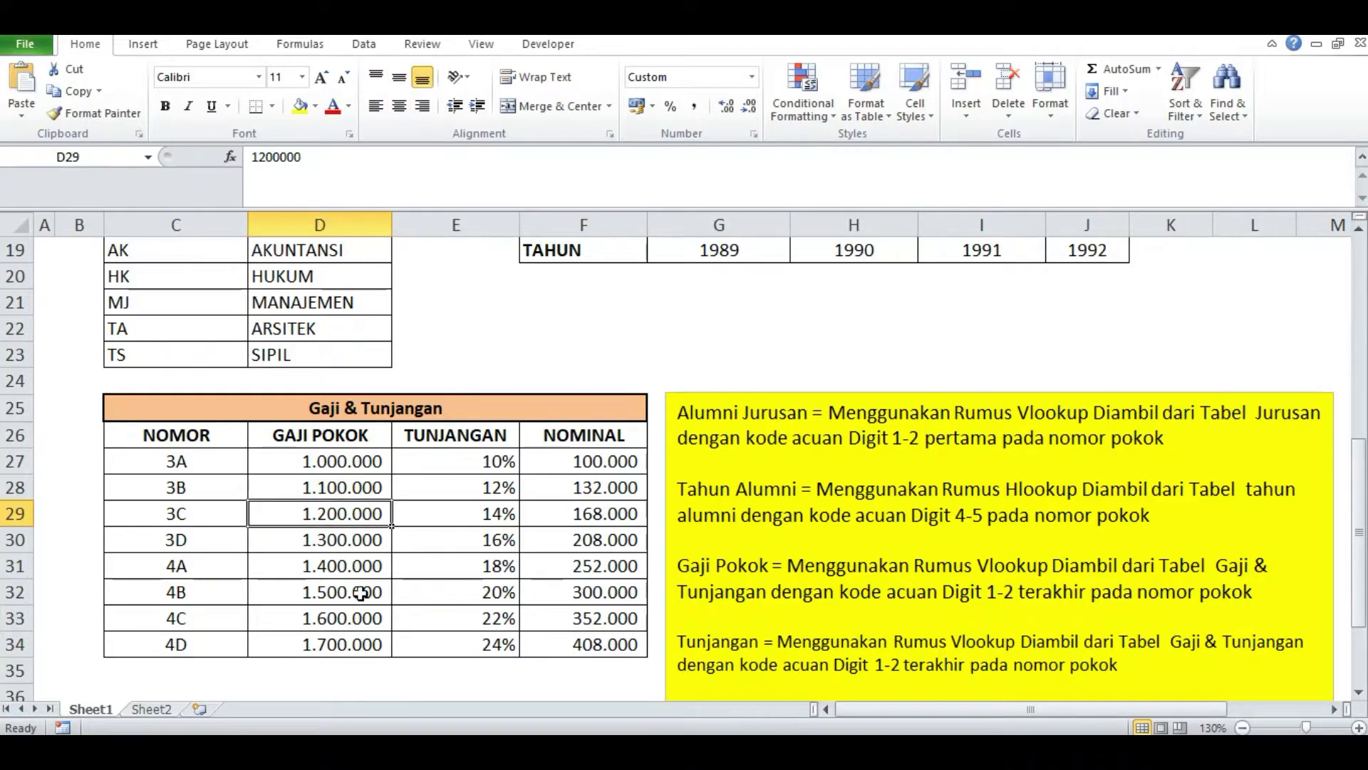
pyautogui.scroll(6, 651, 442)
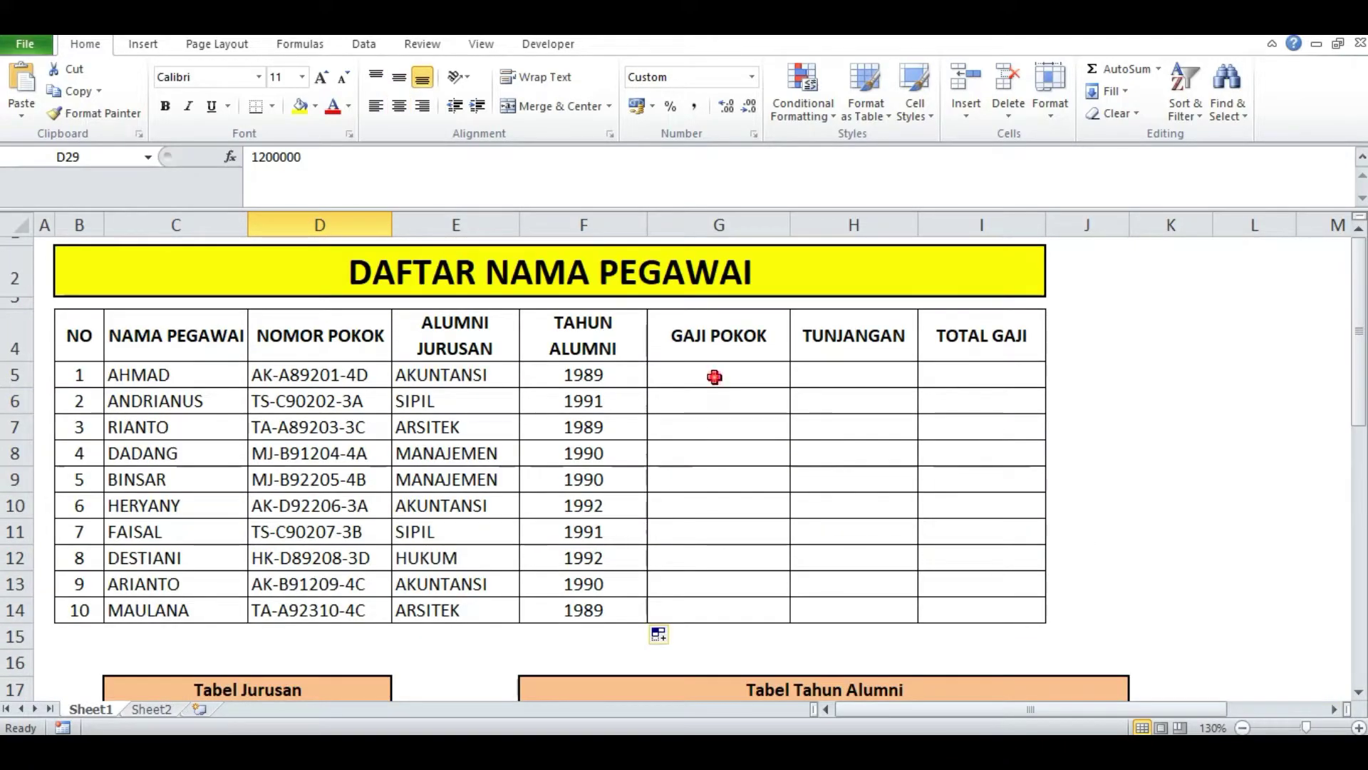
# Start a VLOOKUP formula in G5 with RIGHT(D5;2) as the lookup value.
pyautogui.click(715, 376)
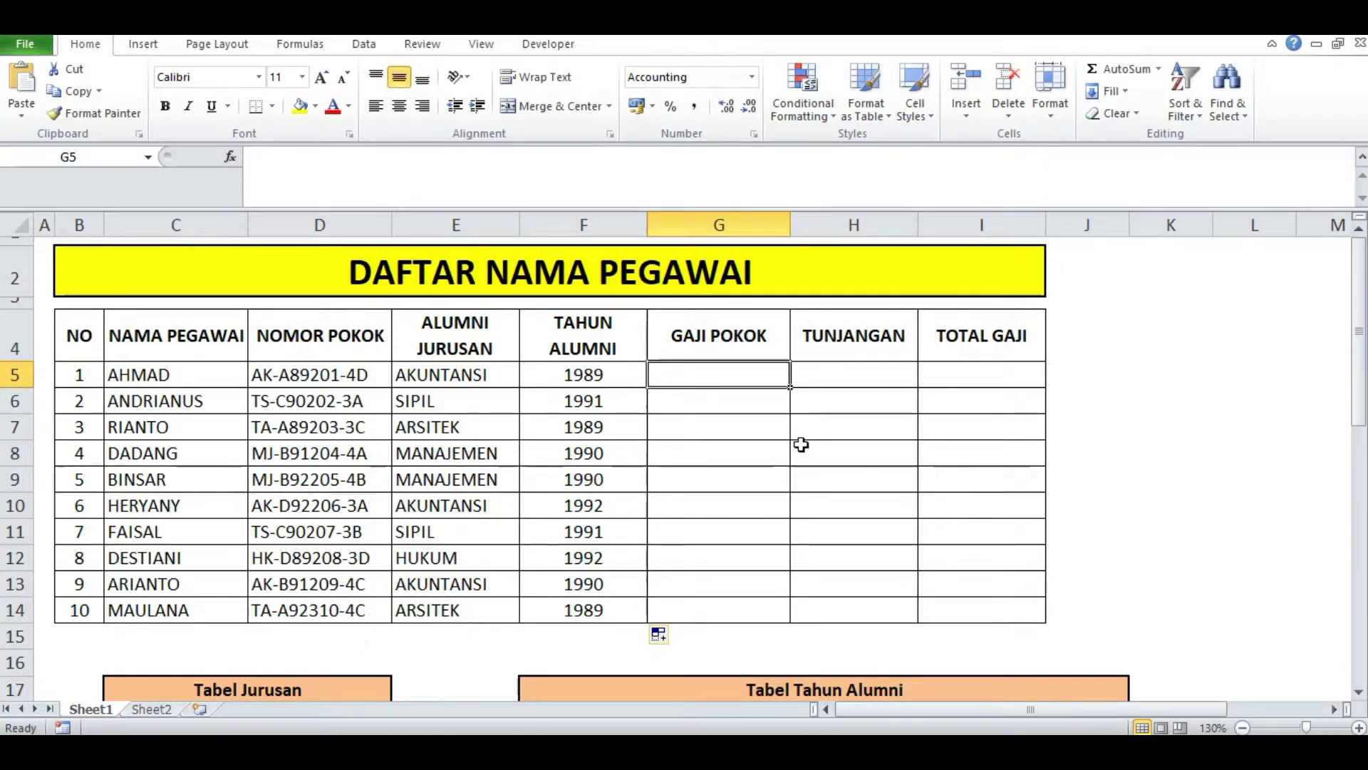
pyautogui.write('=VL')
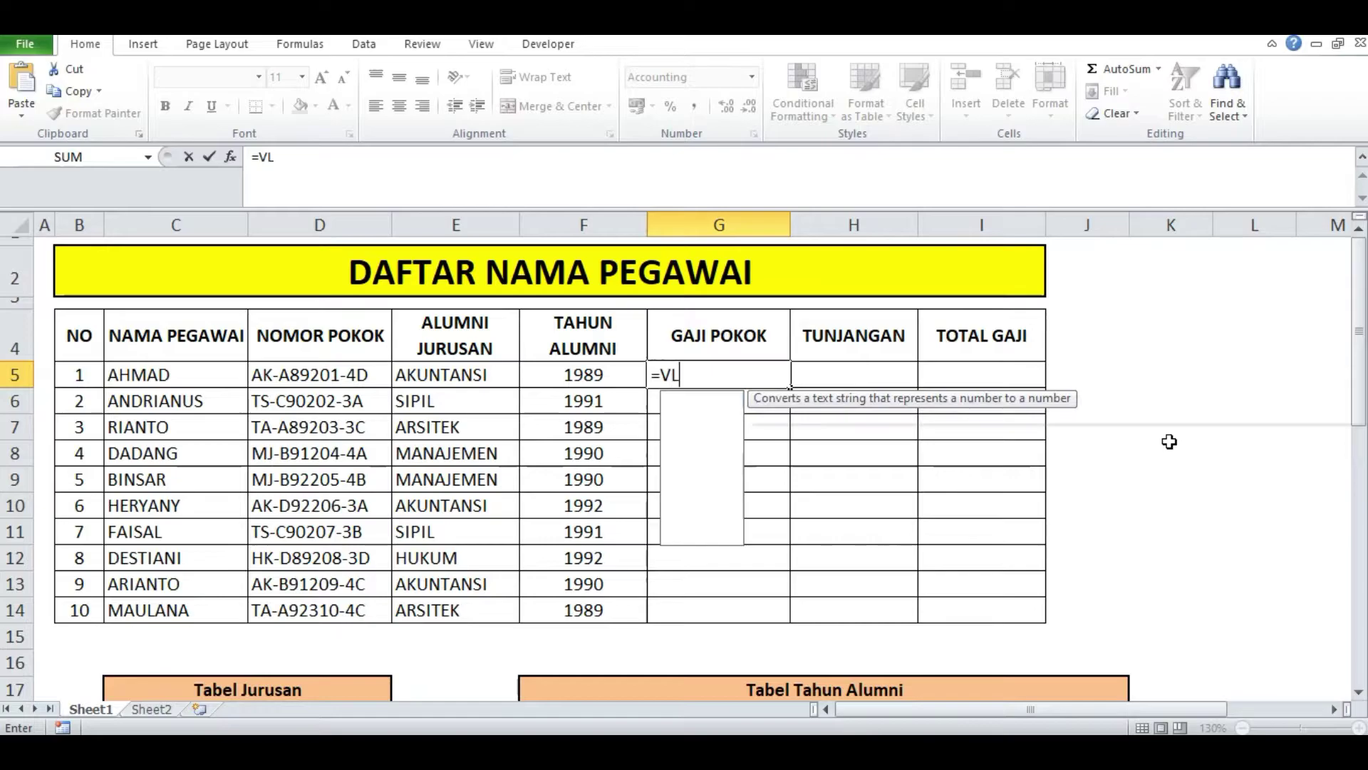
pyautogui.press('Tab')
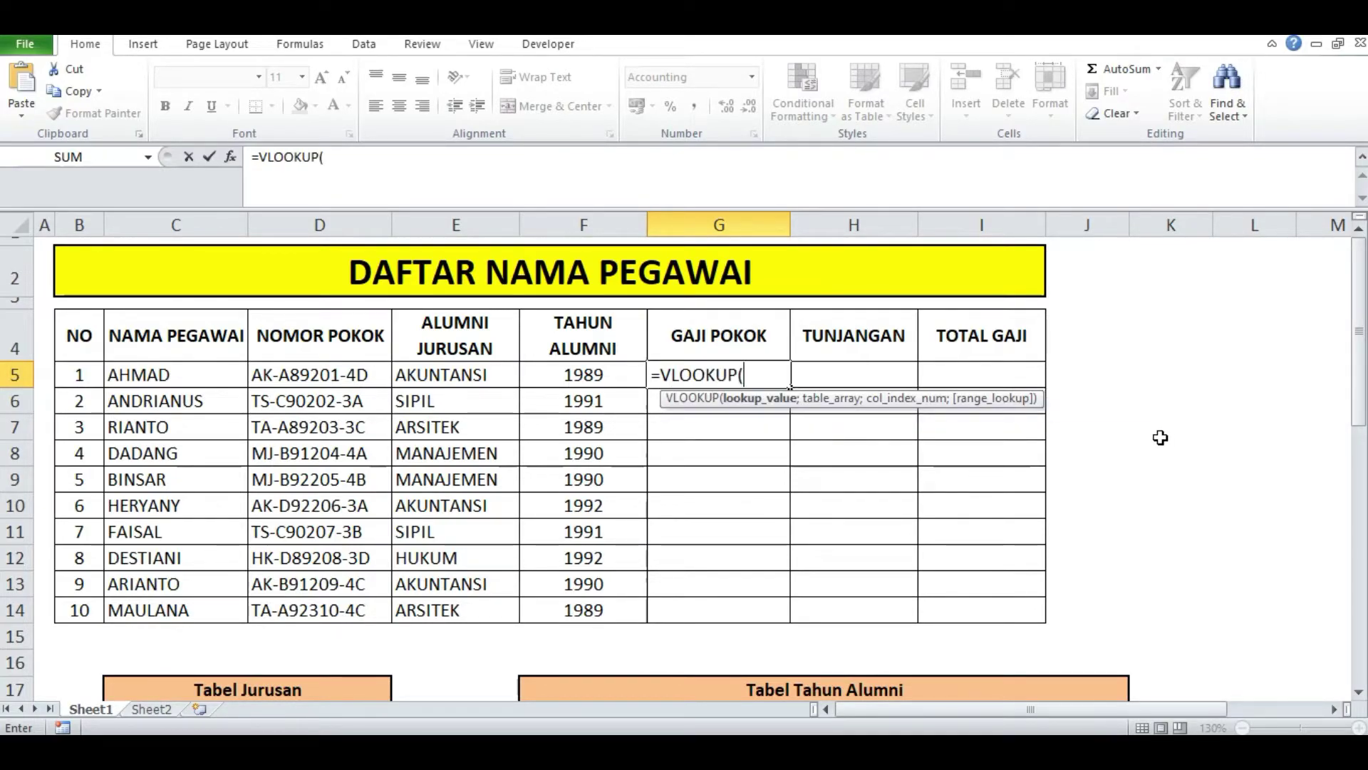
pyautogui.write('RIGHT(')
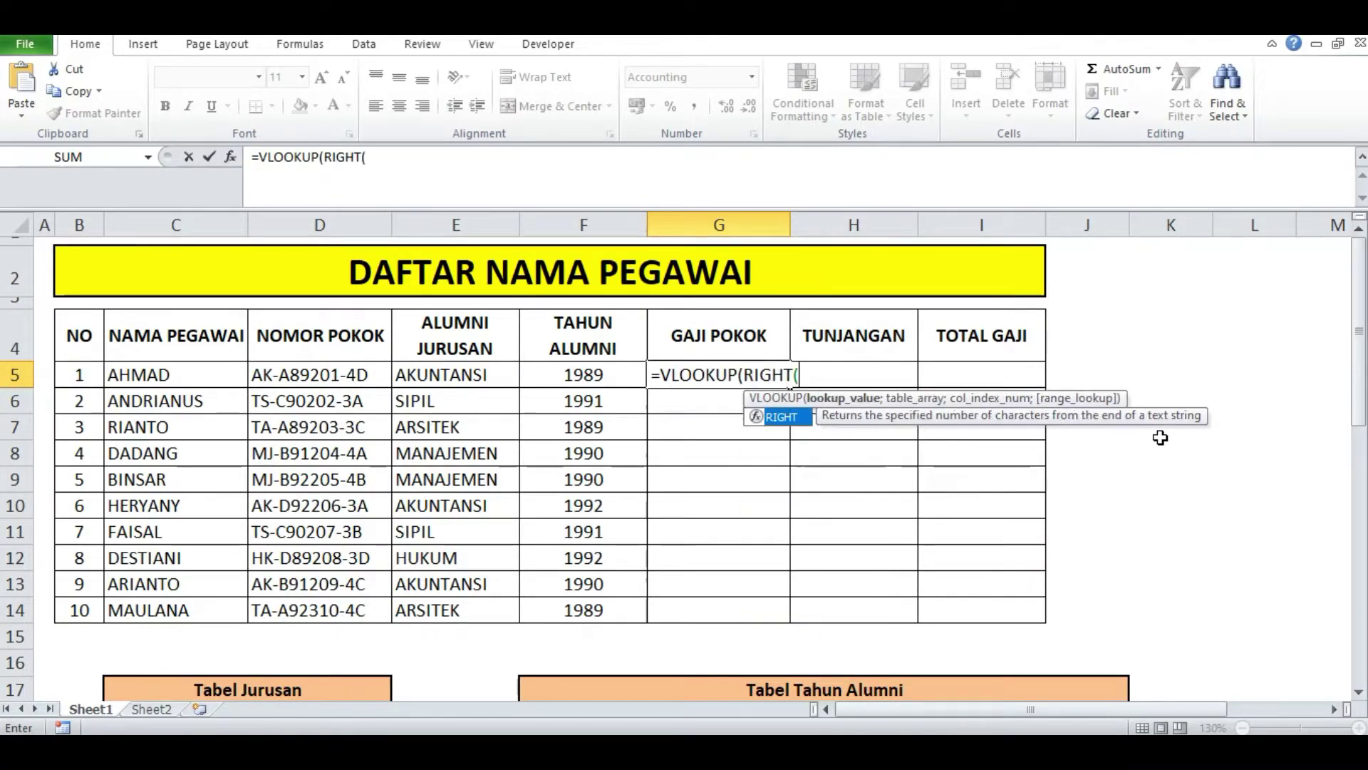
pyautogui.press('Tab')
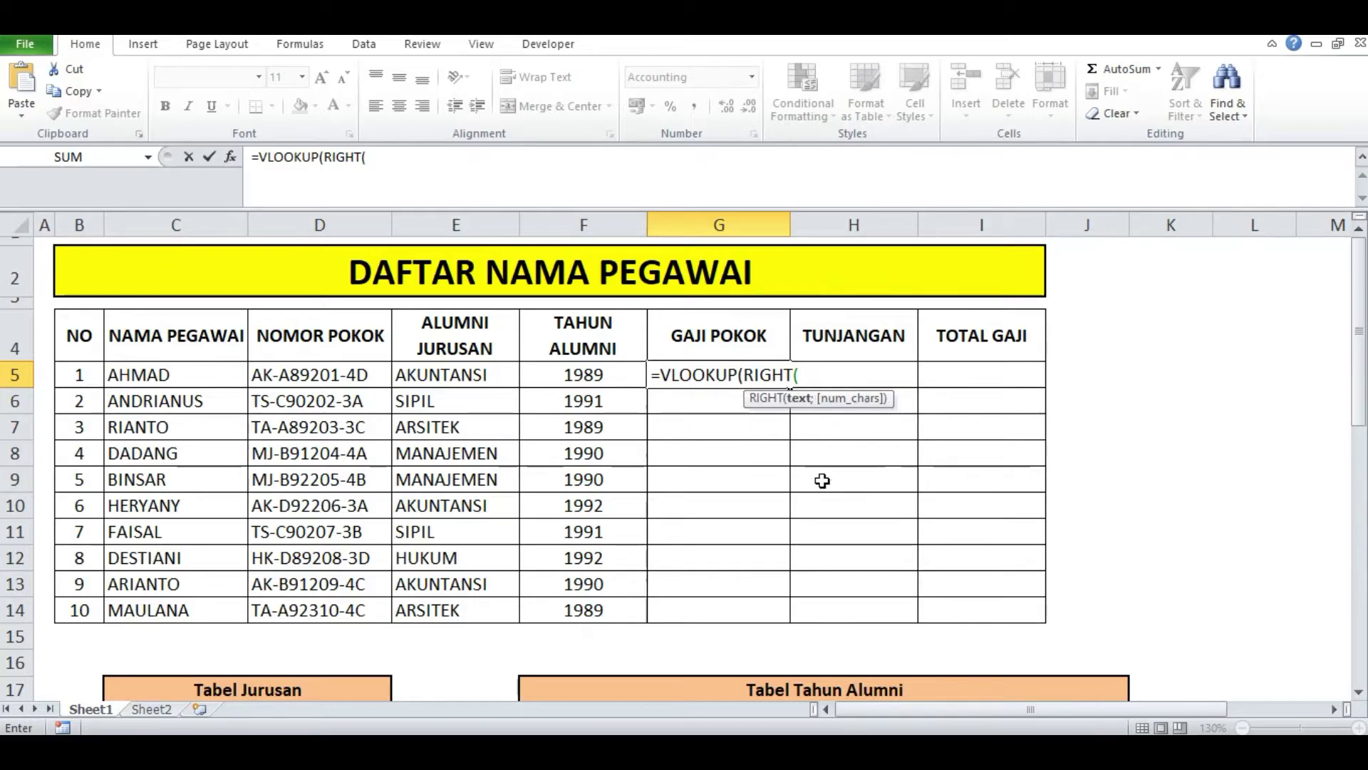
pyautogui.click(324, 376)
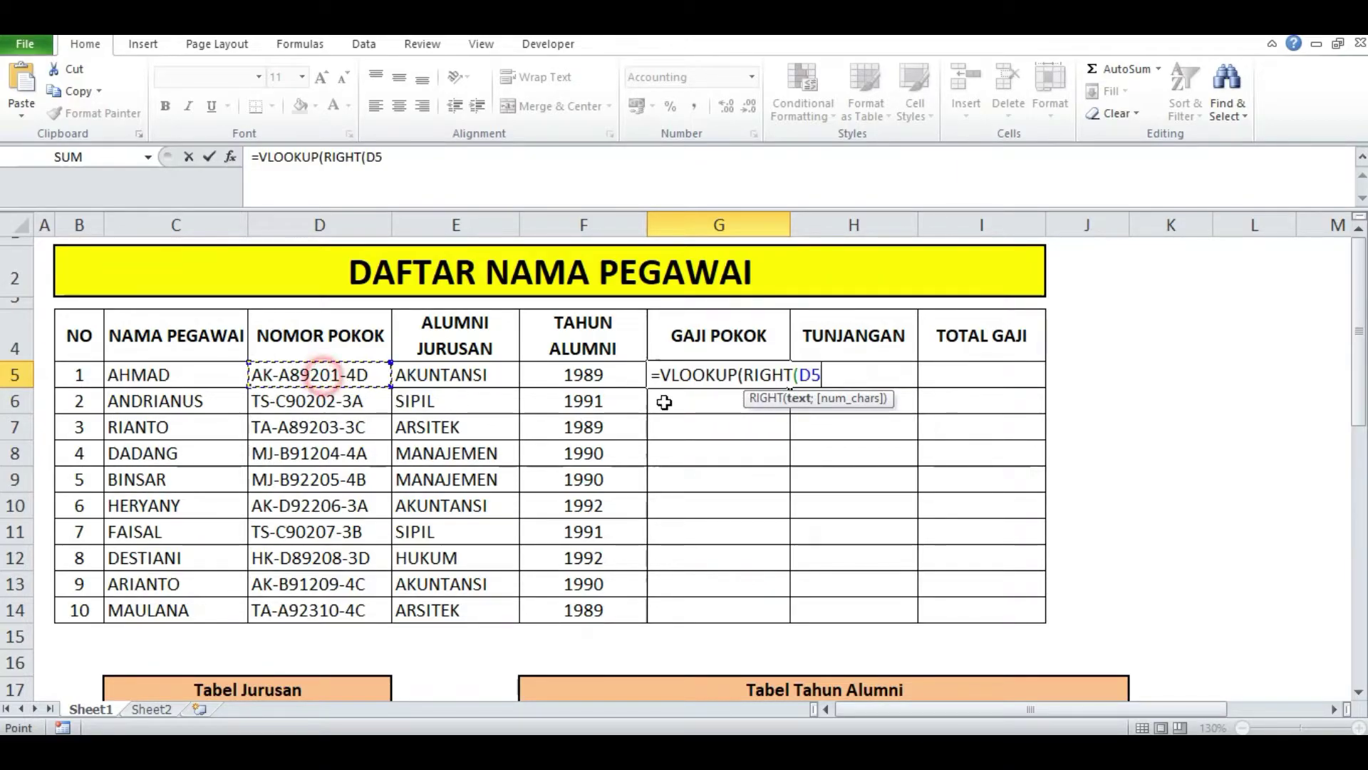
pyautogui.write(';')
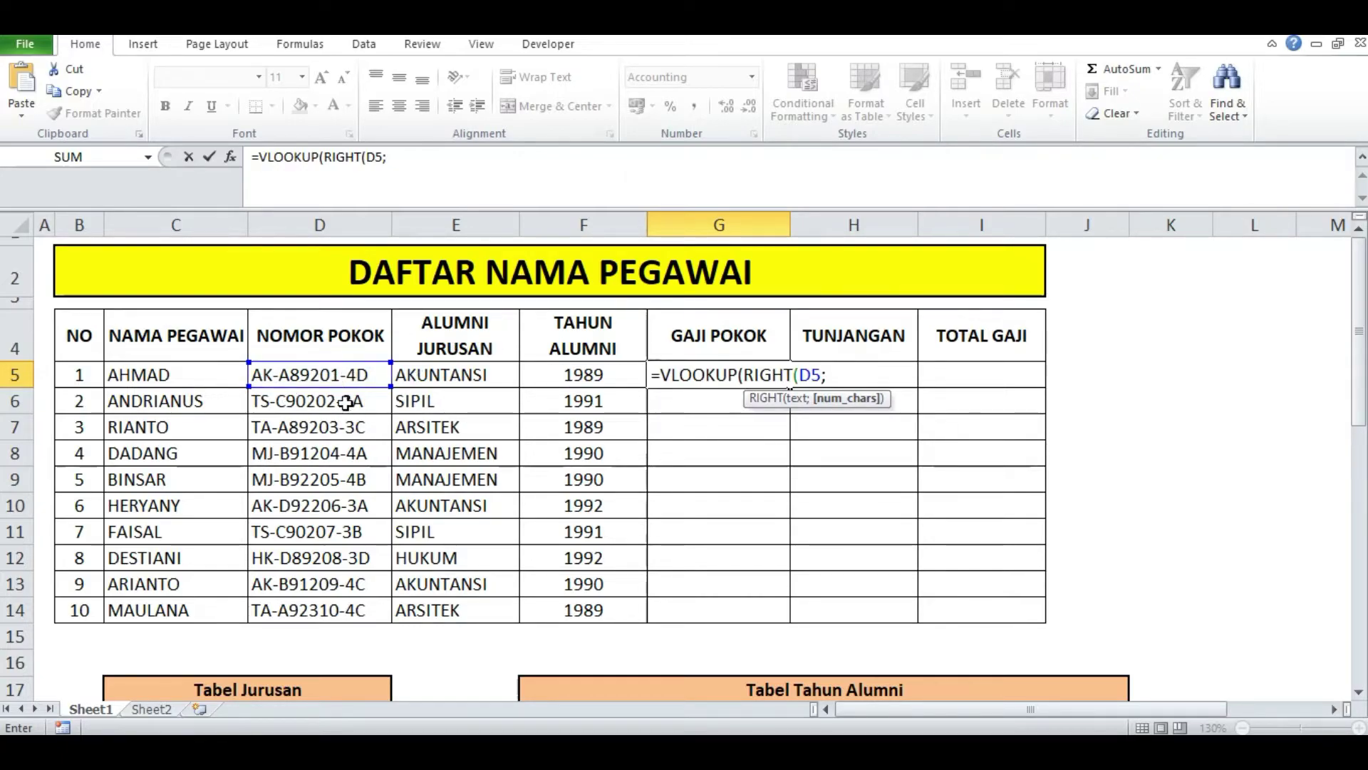
pyautogui.write('2')
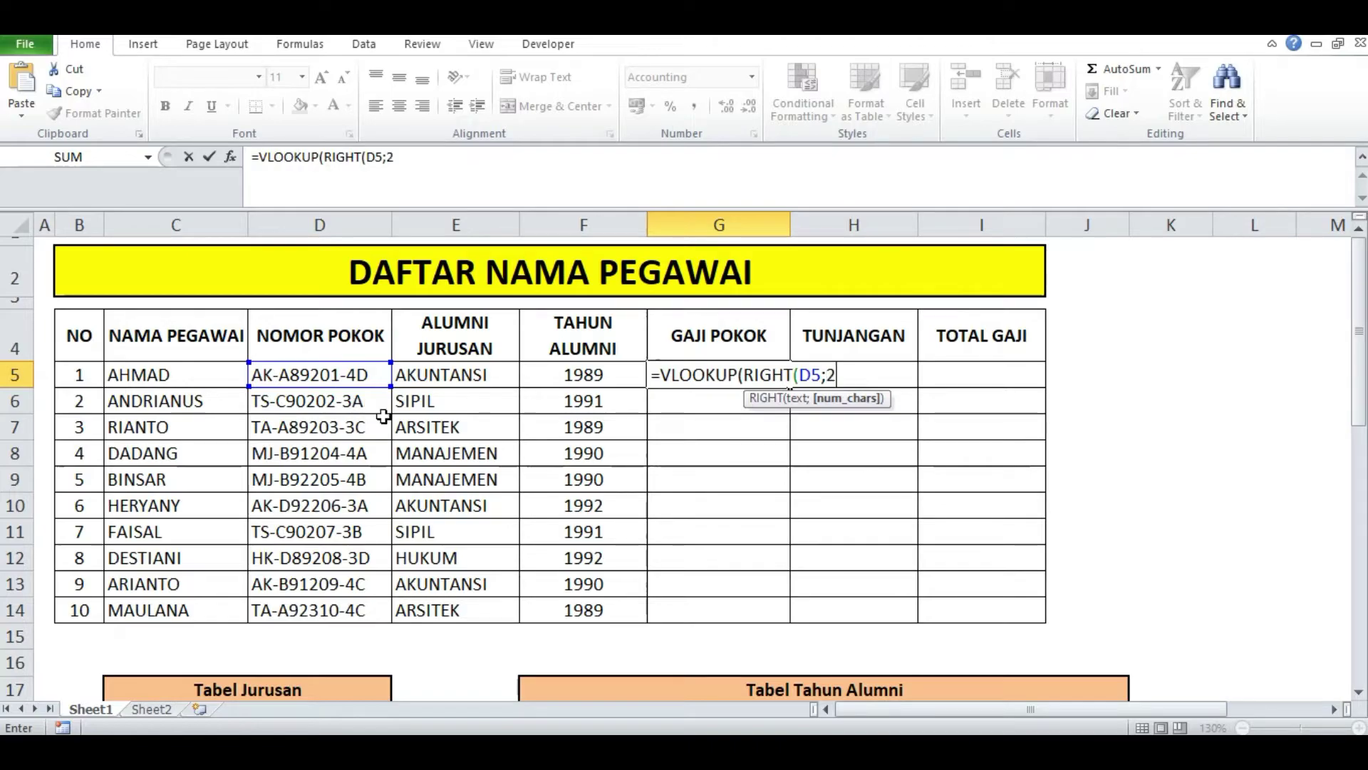
pyautogui.write(')')
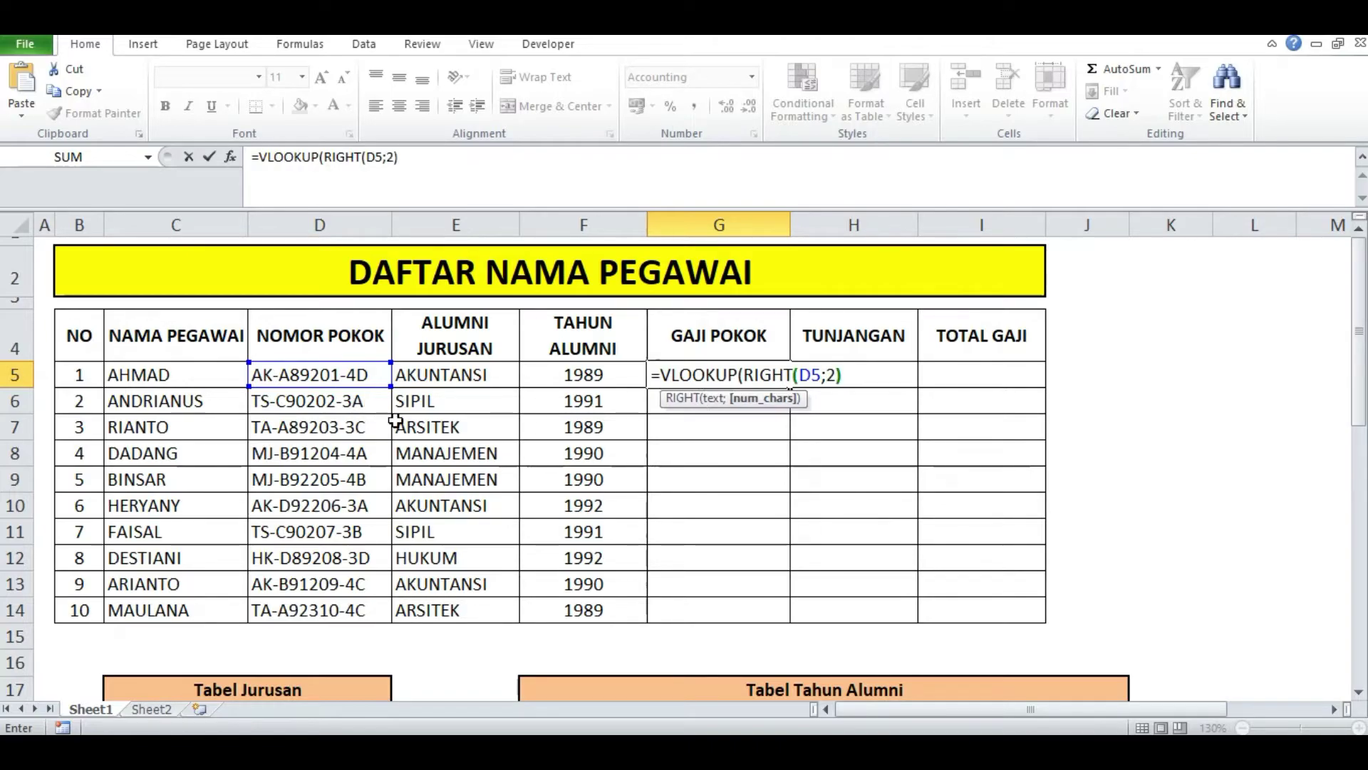
pyautogui.write(';')
# Set the G5 VLOOKUP's table array to the Gaji & Tunjangan data as the absolute range $C$27:$F$34.
pyautogui.scroll(-2, 401, 423)
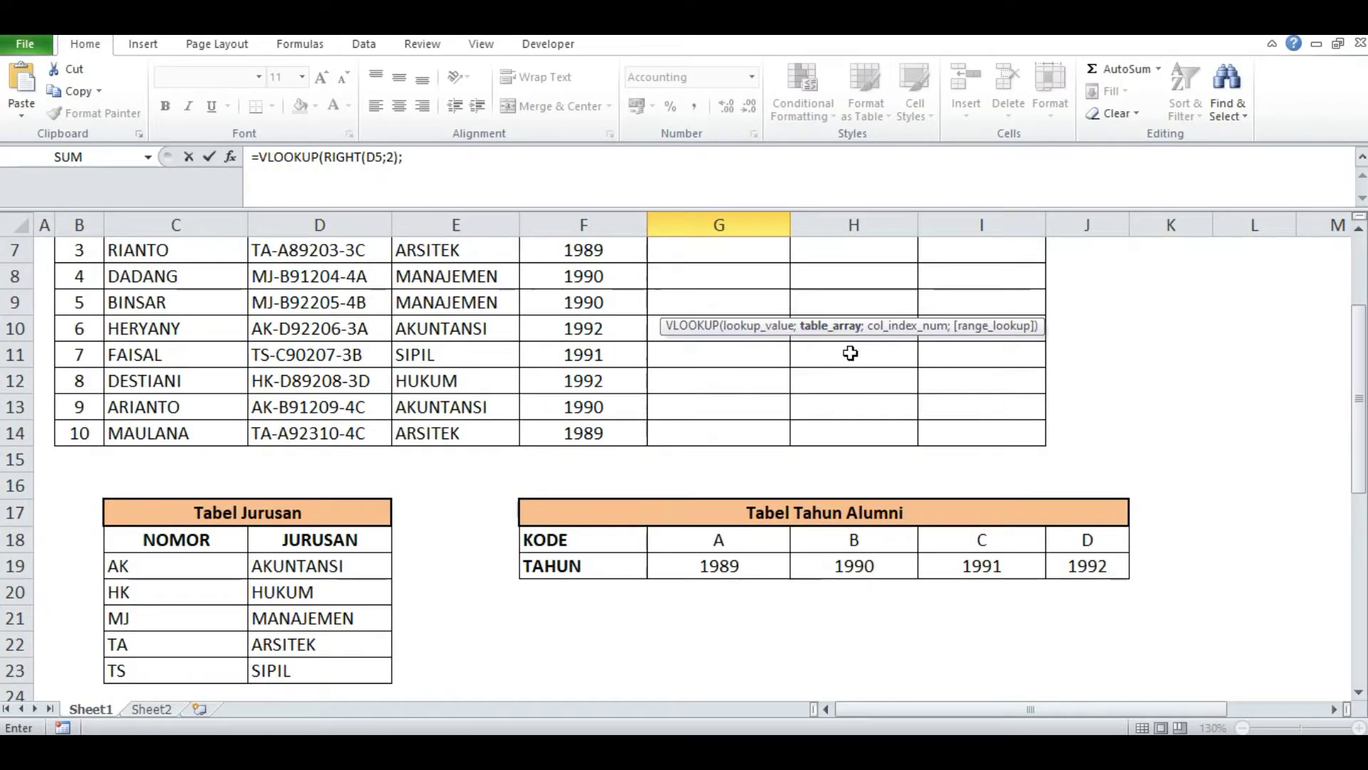
pyautogui.scroll(-4, 731, 381)
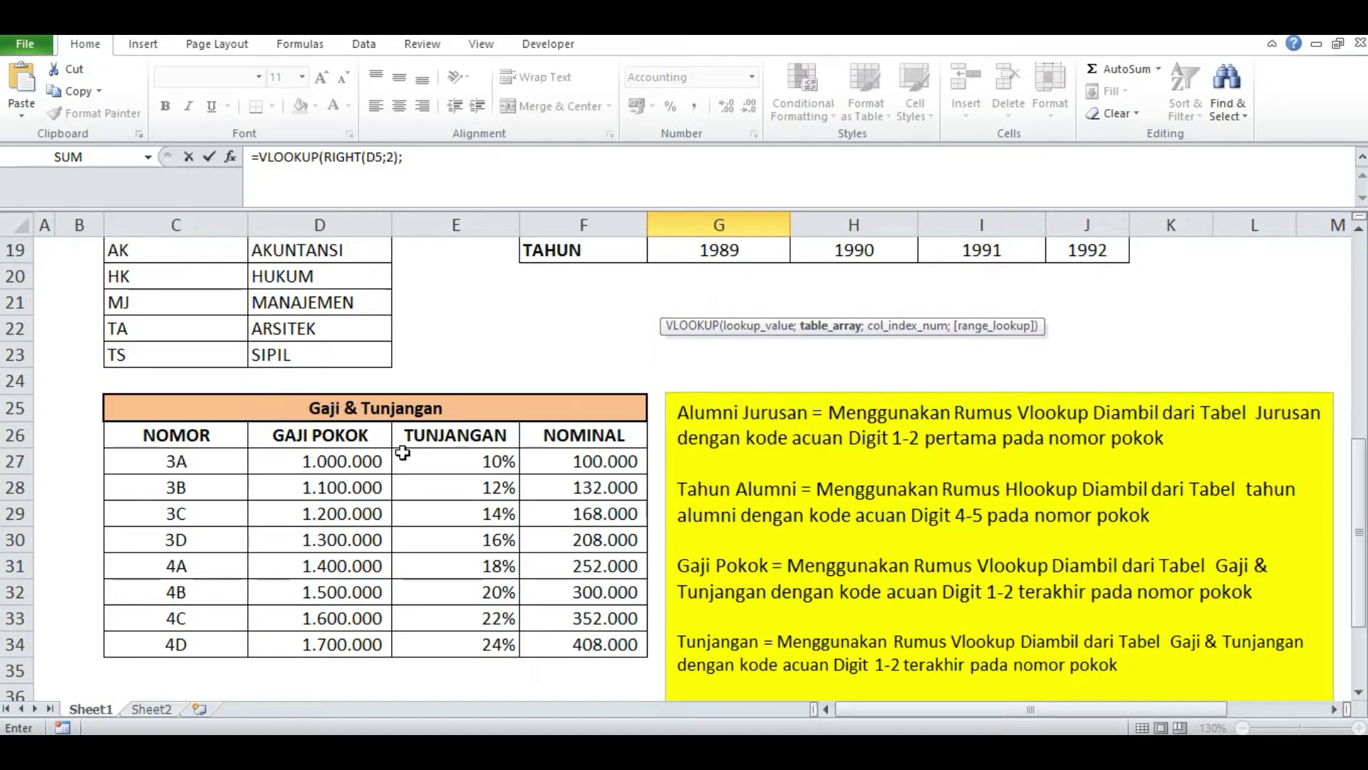
pyautogui.moveTo(175, 461); pyautogui.dragTo(588, 652)
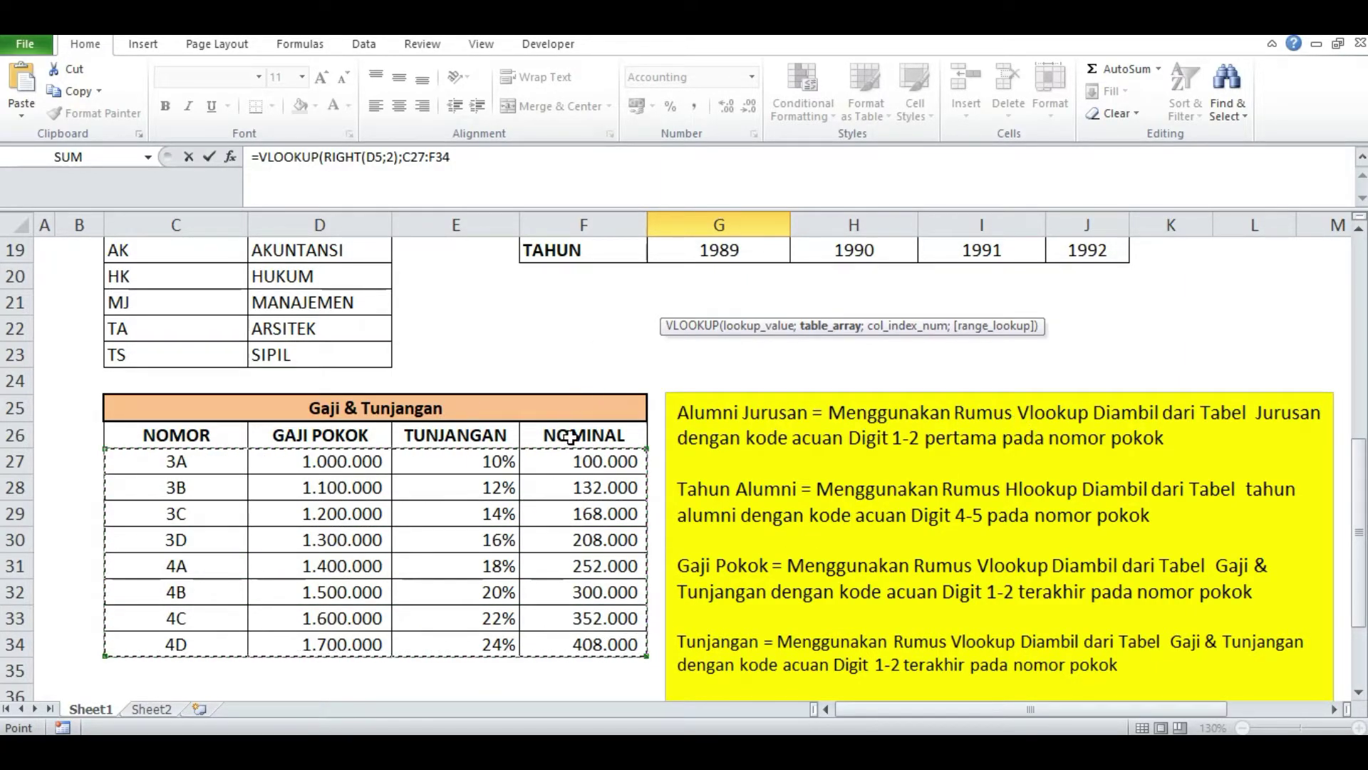
pyautogui.scroll(2, 570, 354)
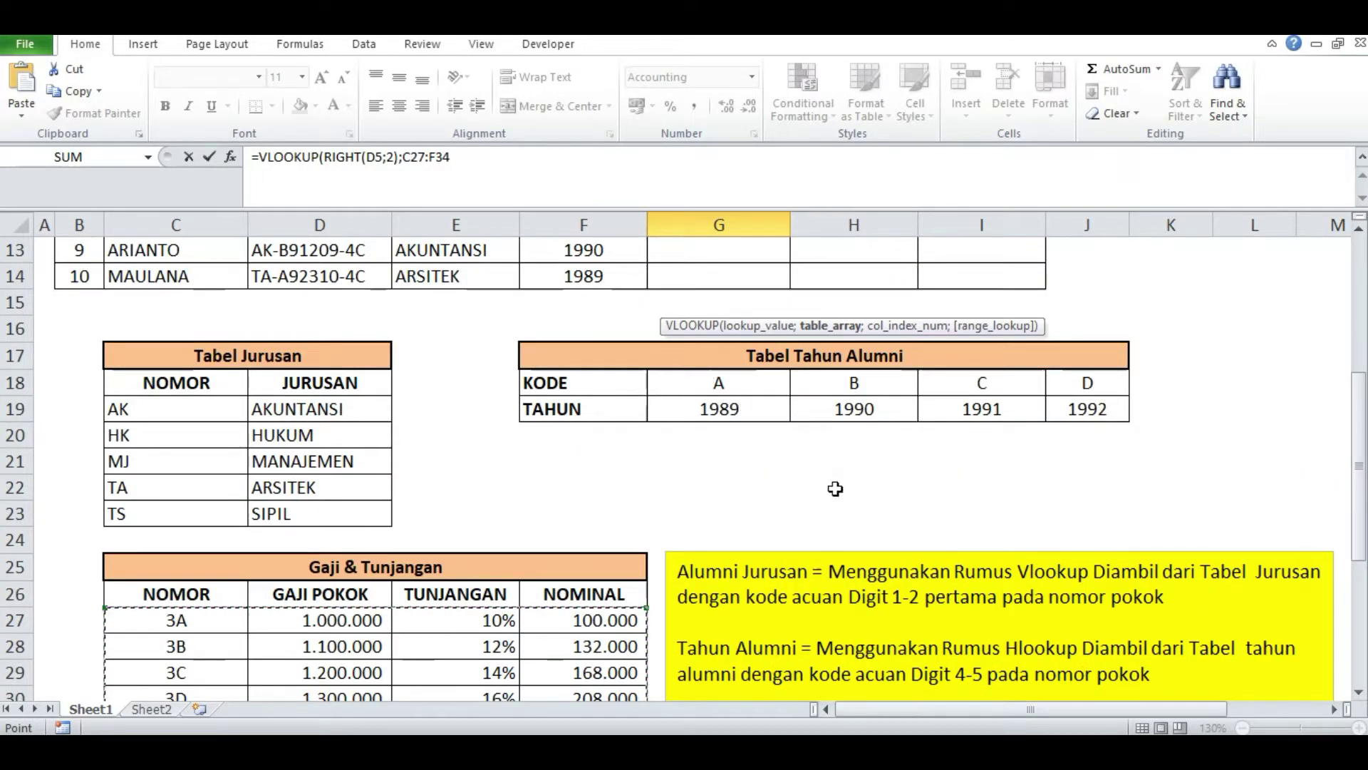
pyautogui.scroll(4, 839, 474)
pyautogui.scroll(-3, 849, 306)
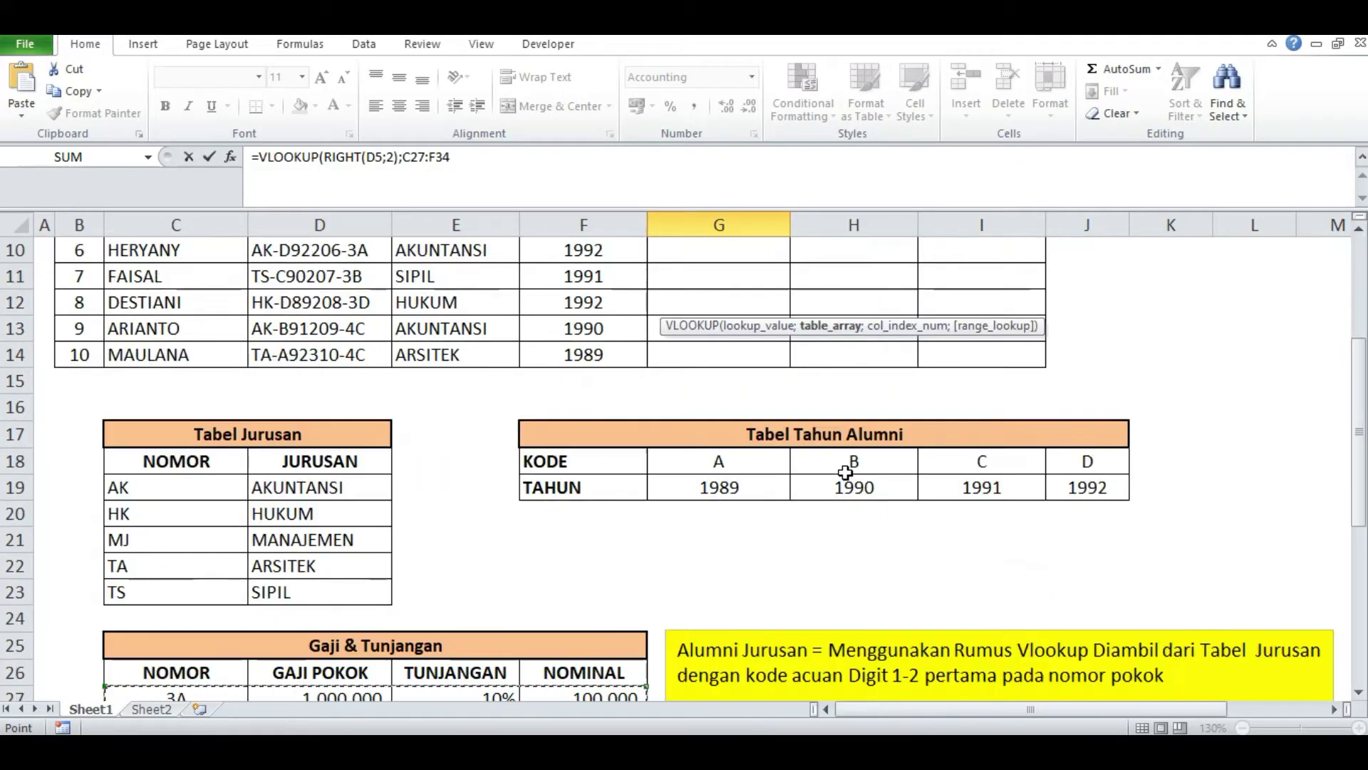
pyautogui.scroll(3, 853, 417)
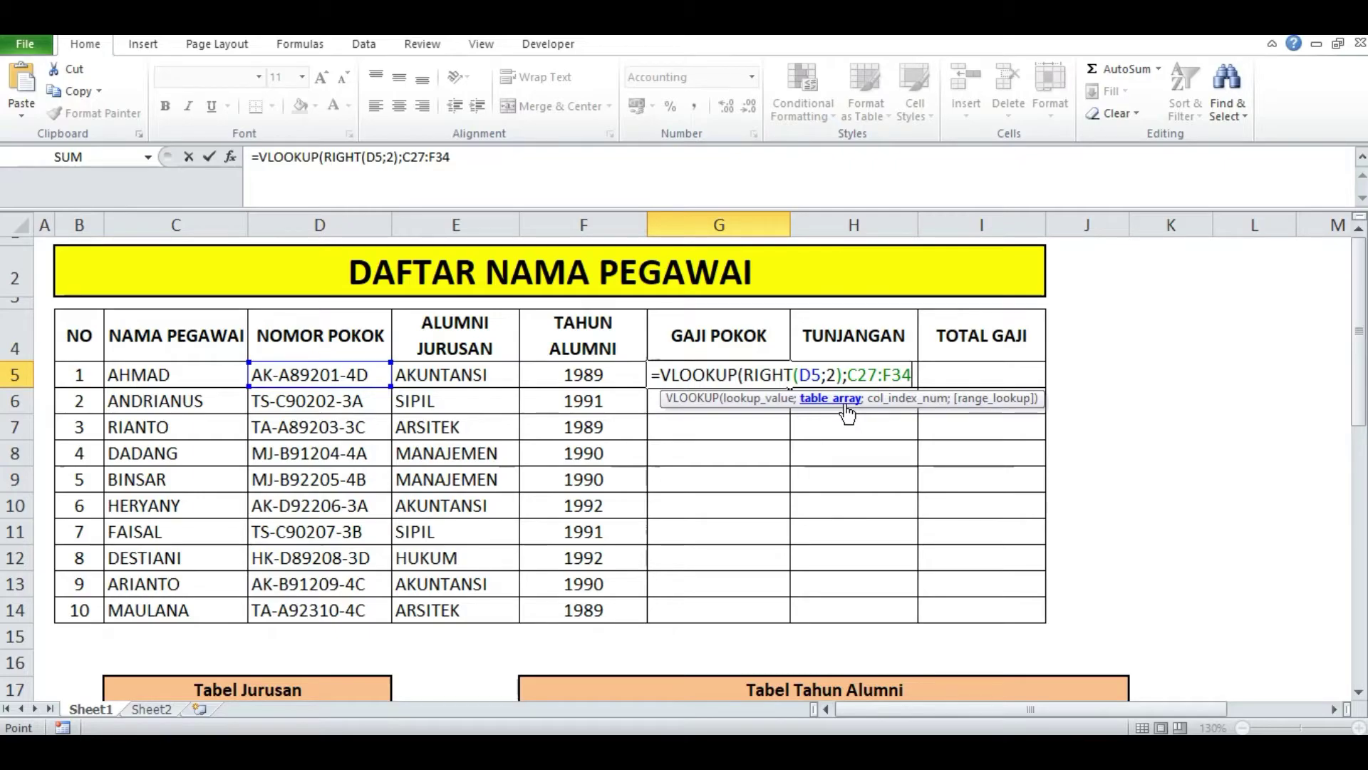
pyautogui.press('F4')
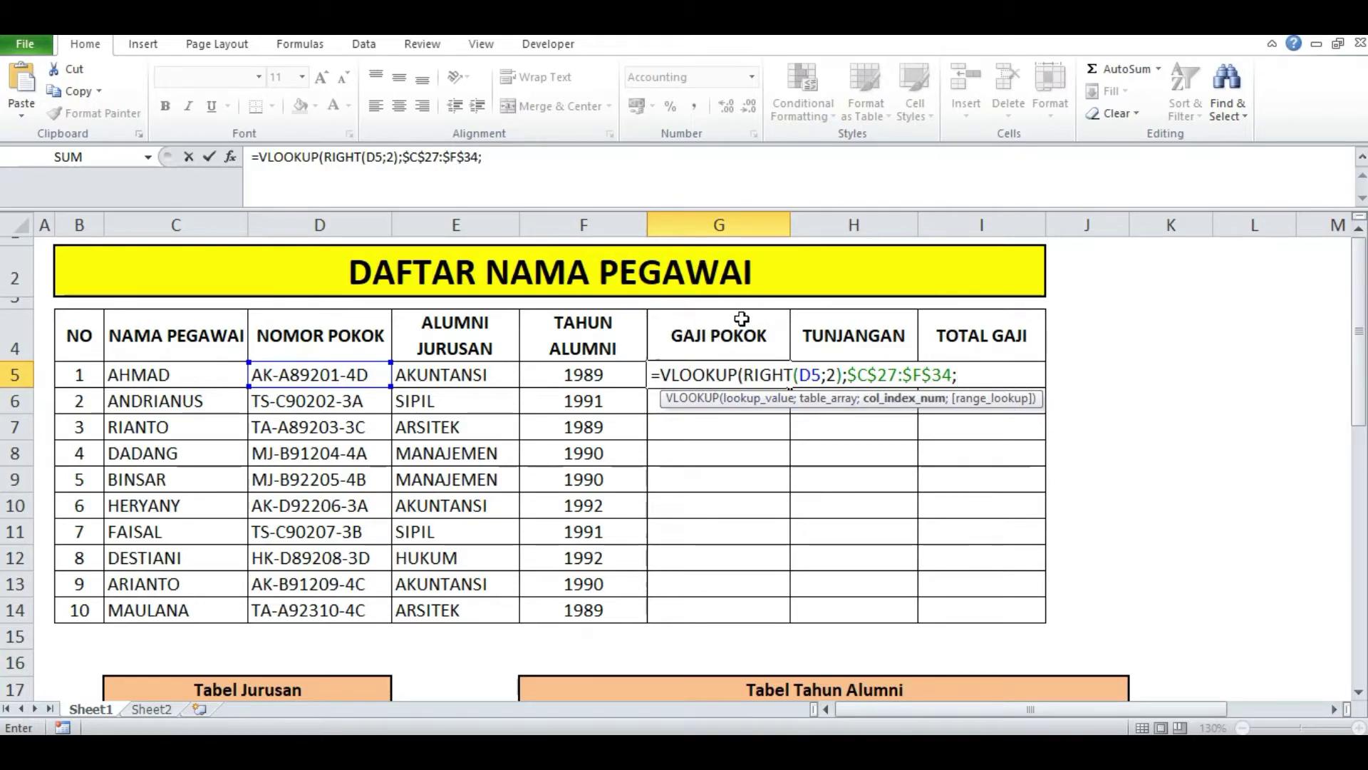
# Complete the G5 VLOOKUP with column index 2 and exact match FALSE, and enter the formula.
pyautogui.scroll(-7, 743, 321)
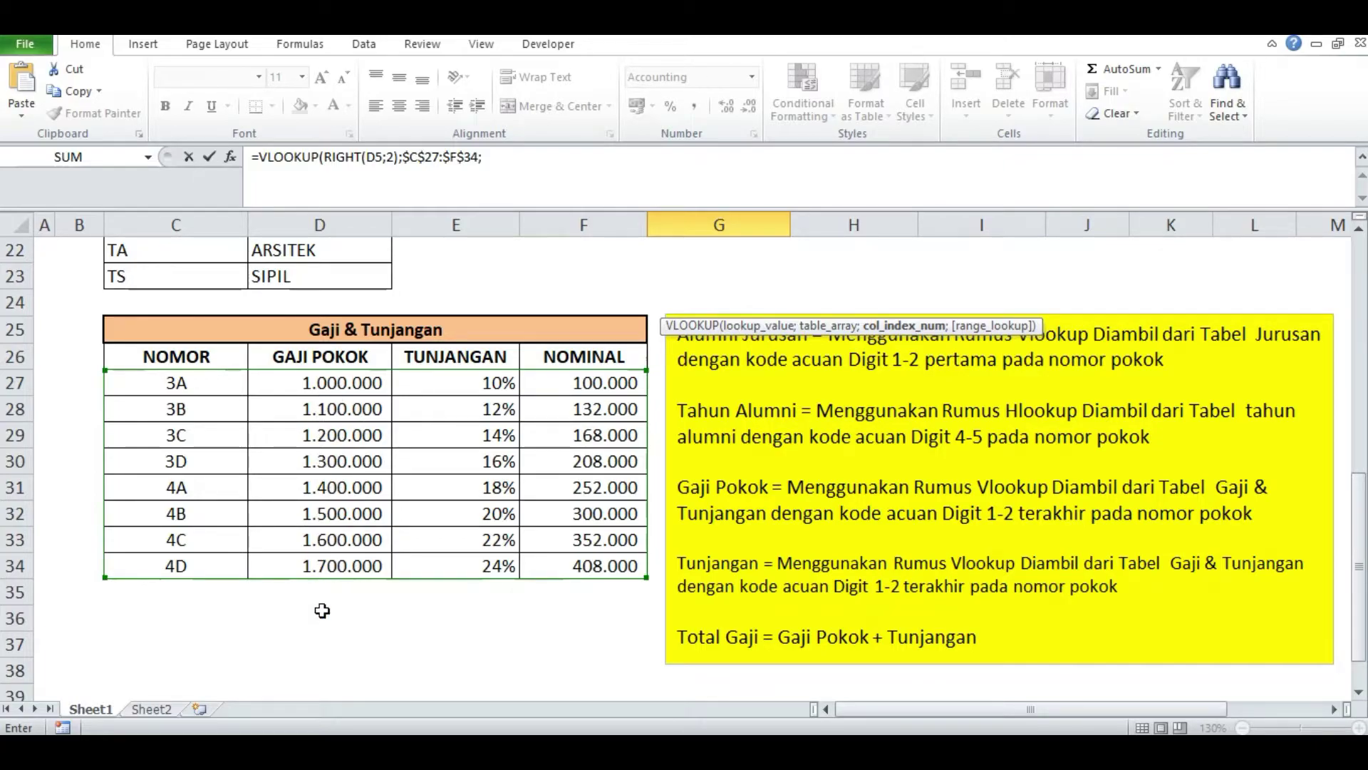
pyautogui.scroll(7, 1104, 303)
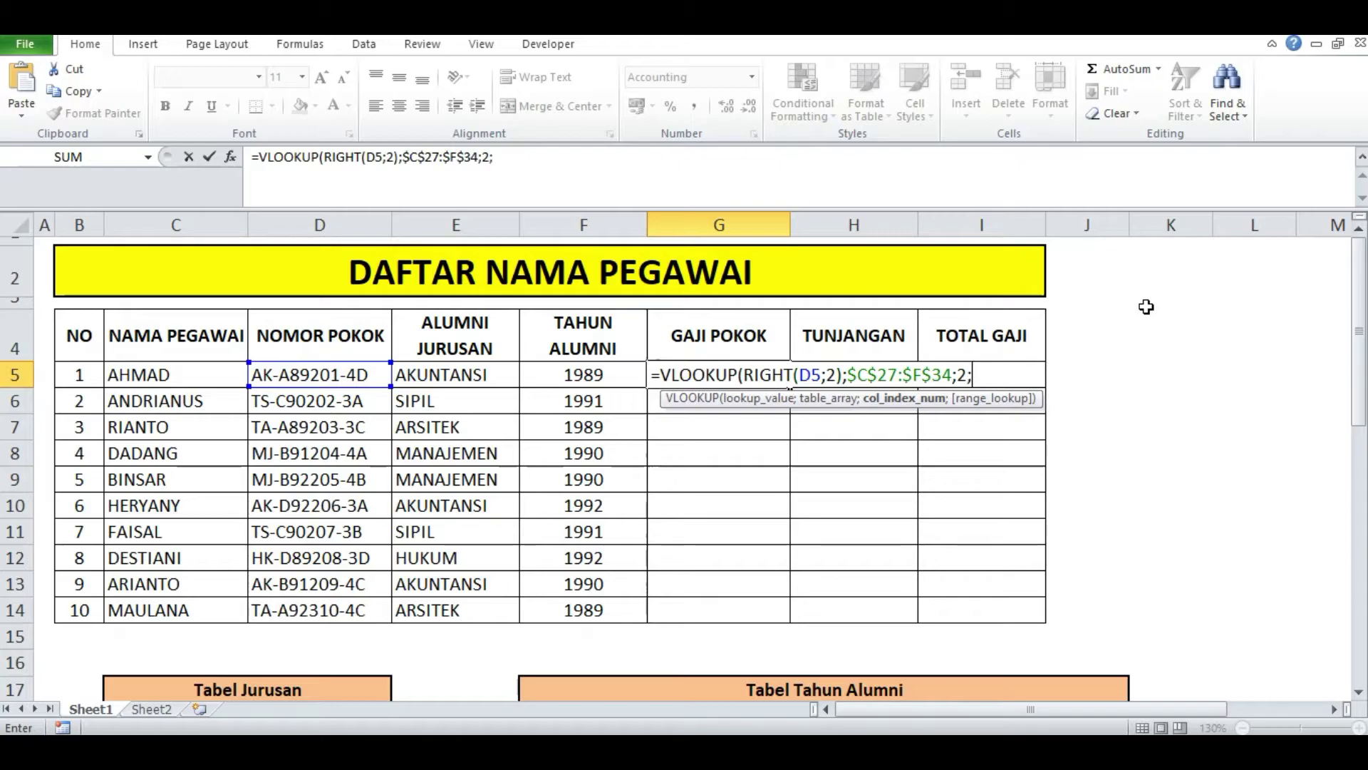
pyautogui.press('Down')
pyautogui.press('Tab')
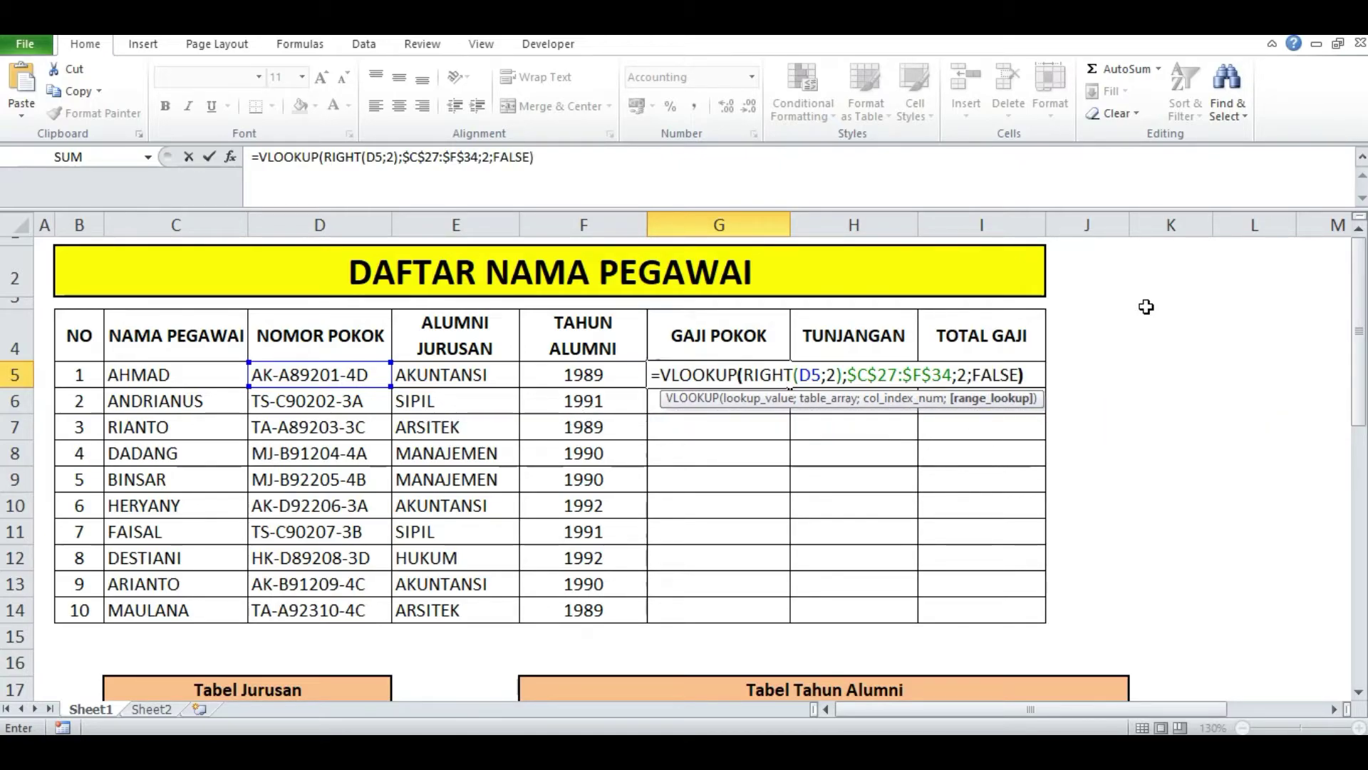
pyautogui.press('Return')
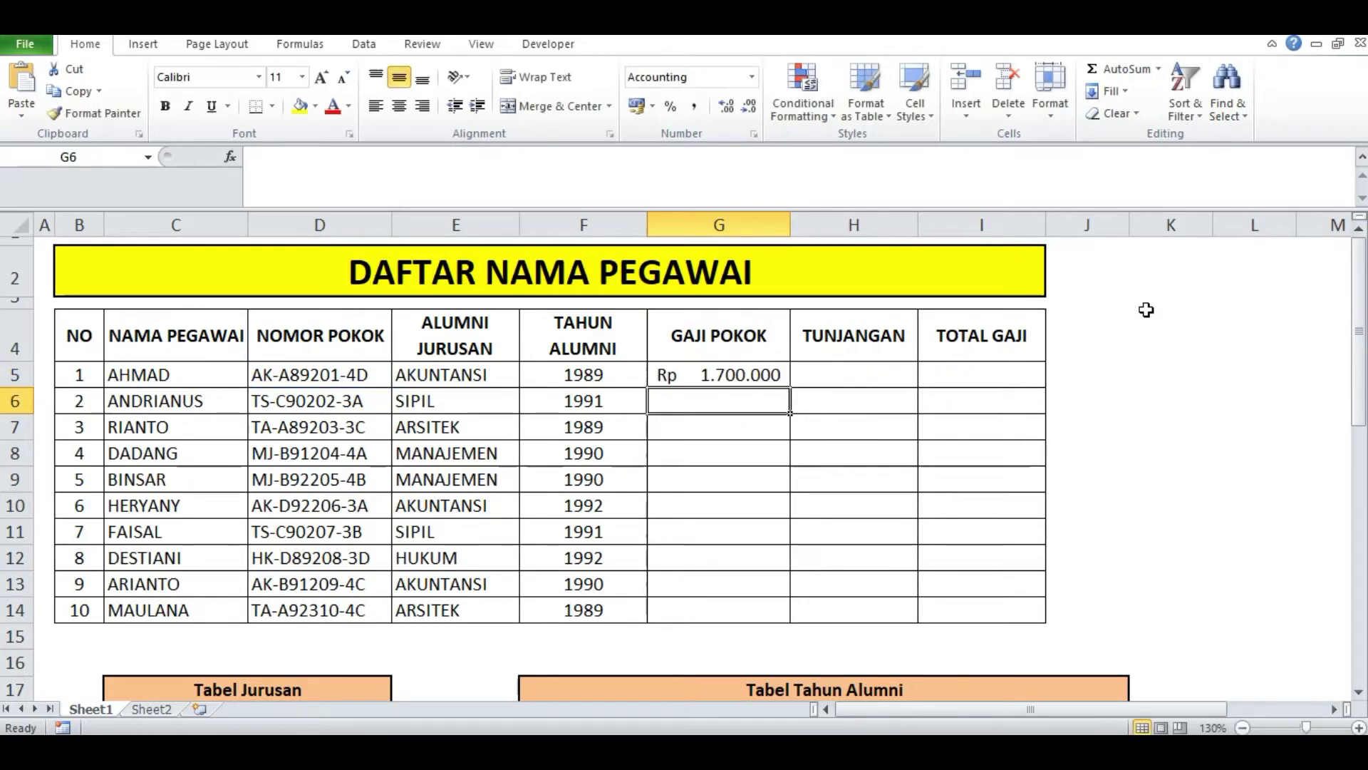
# Compare the G5 result with the GAJI POKOK amount for code 4D in the Gaji & Tunjangan table.
pyautogui.click(745, 374)
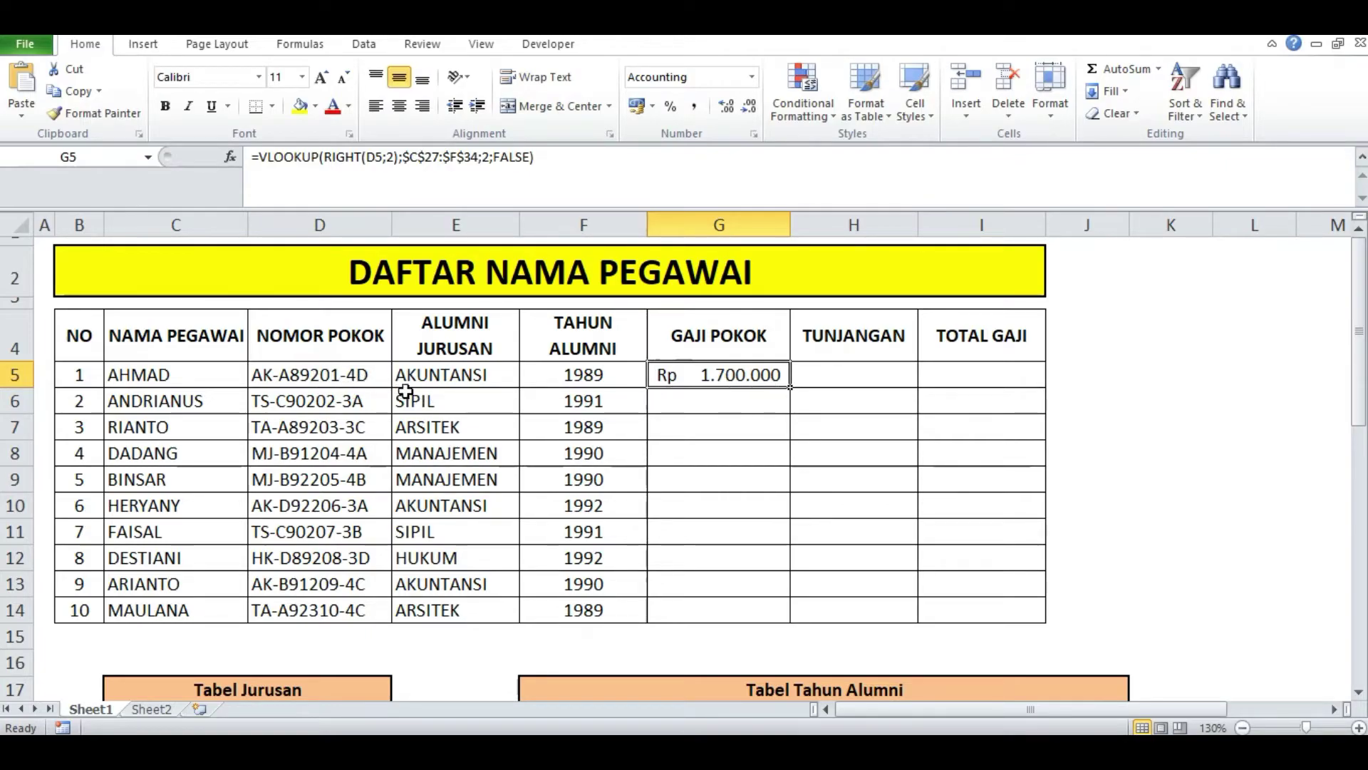
pyautogui.scroll(-9, 399, 390)
pyautogui.click(178, 406)
pyautogui.scroll(1, 198, 485)
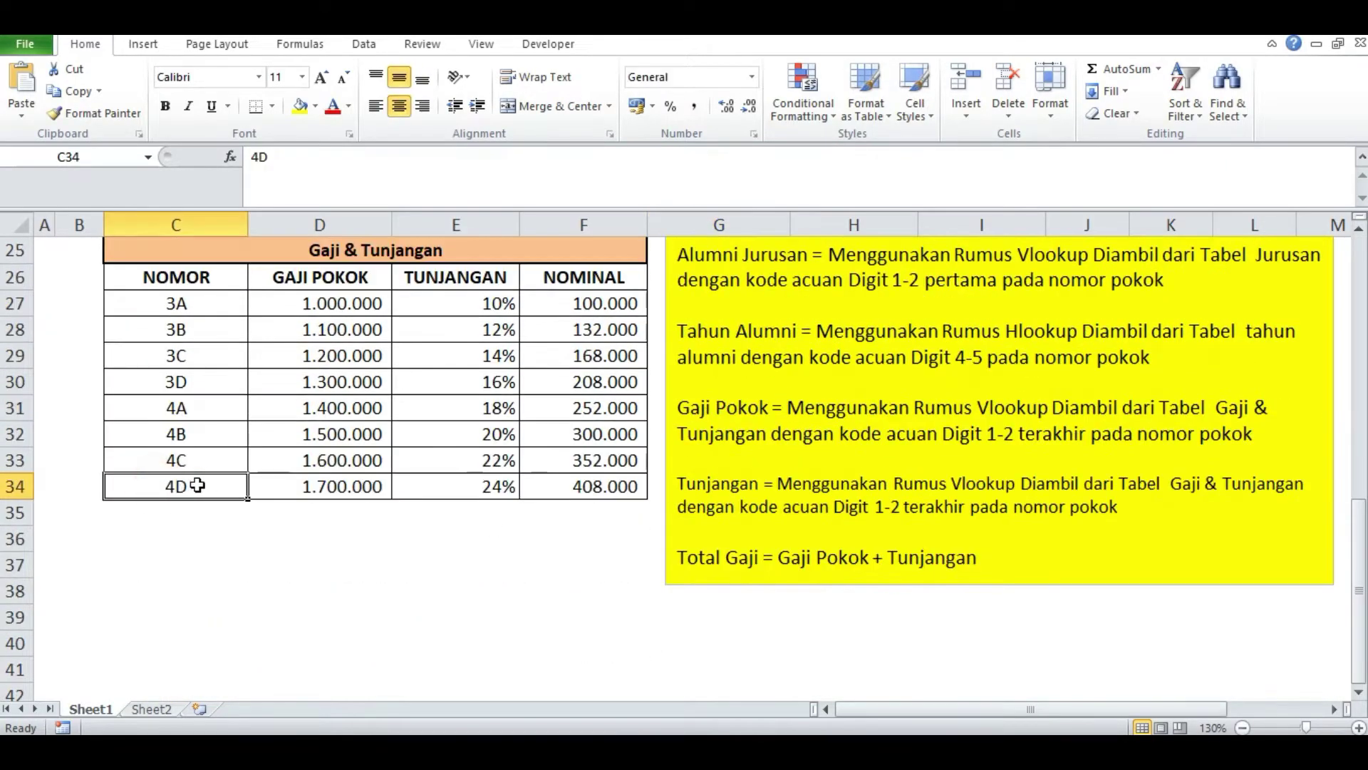
pyautogui.click(347, 488)
pyautogui.scroll(8, 748, 411)
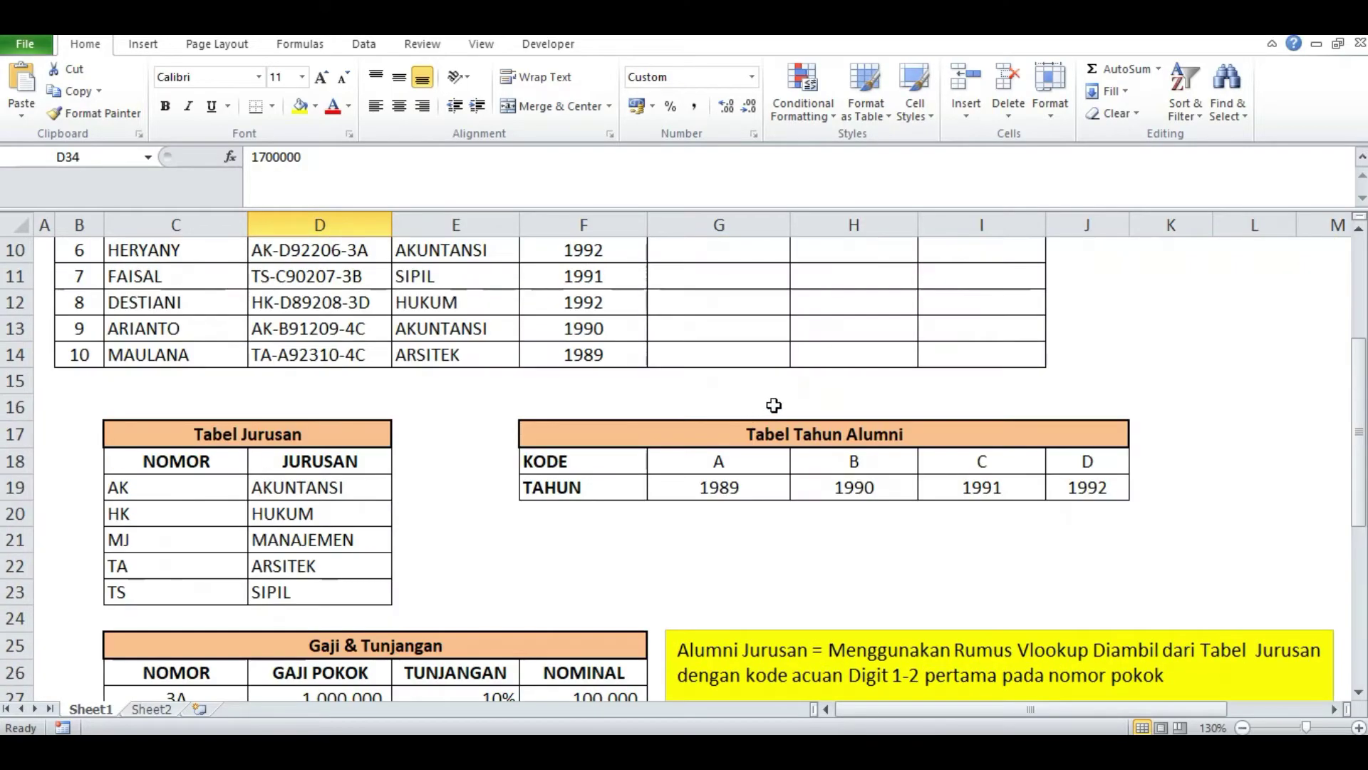
# Copy the GAJI POKOK formula from G5 down through G14.
pyautogui.click(741, 376)
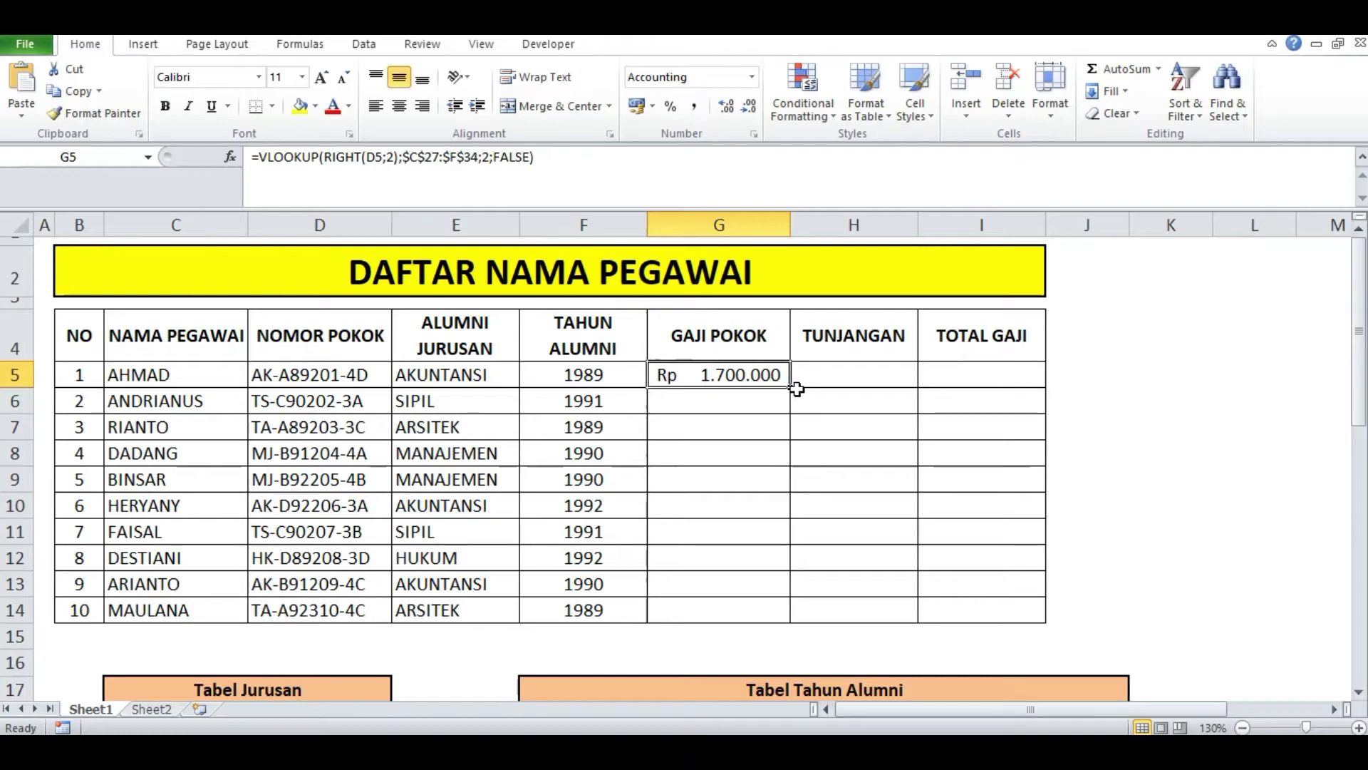
pyautogui.moveTo(790, 388); pyautogui.dragTo(771, 623)
pyautogui.click(1012, 576)
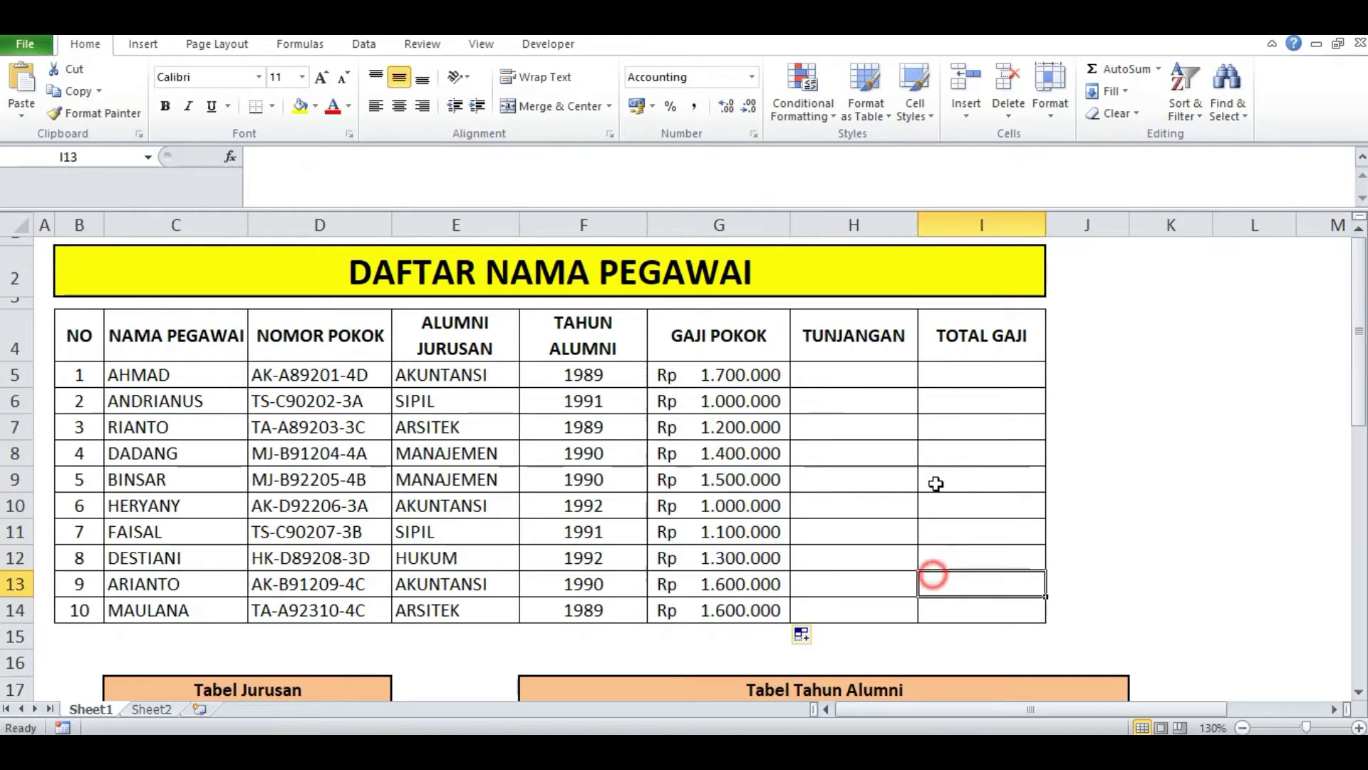
# Compare the GAJI POKOK result in G14 with the amount for code 4C in the Gaji & Tunjangan table.
pyautogui.click(722, 617)
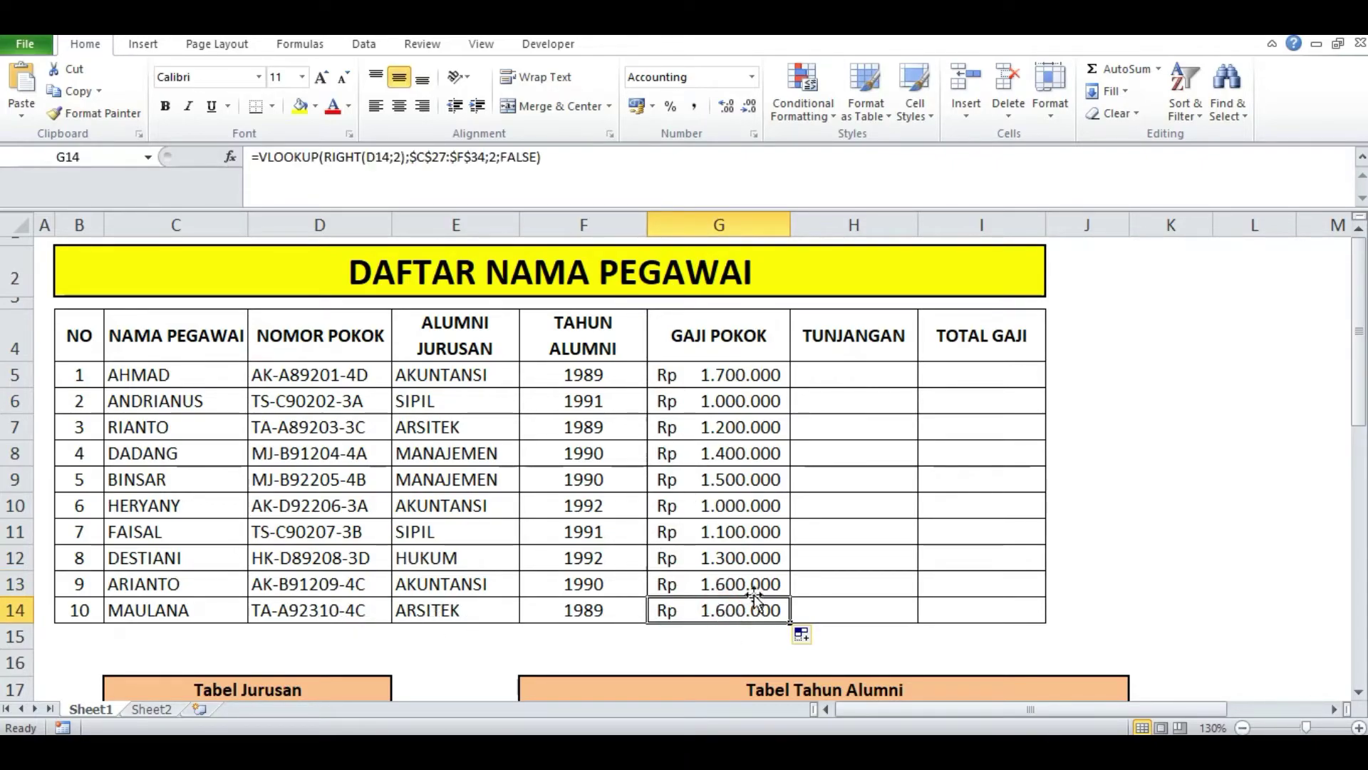
pyautogui.scroll(-6, 754, 594)
pyautogui.click(172, 617)
pyautogui.click(346, 609)
pyautogui.scroll(5, 958, 491)
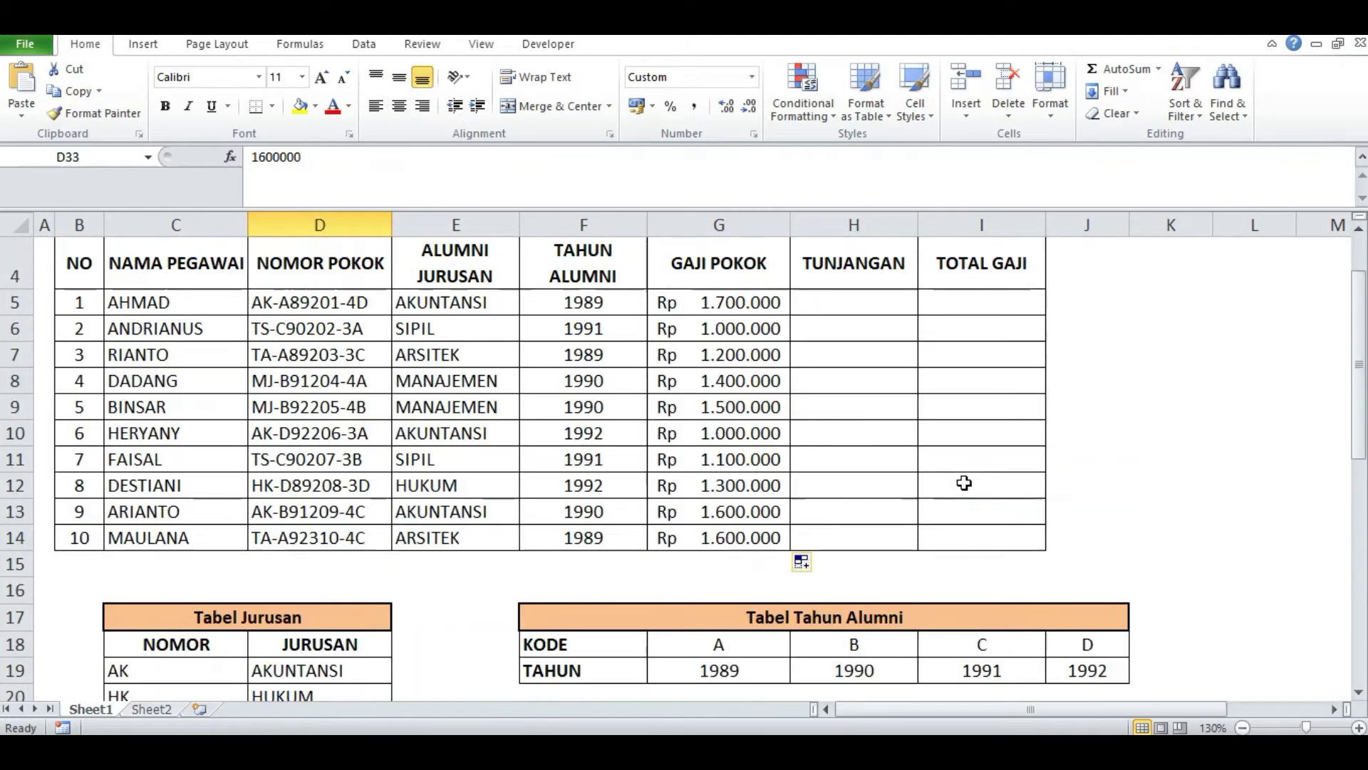
pyautogui.click(720, 484)
pyautogui.click(855, 459)
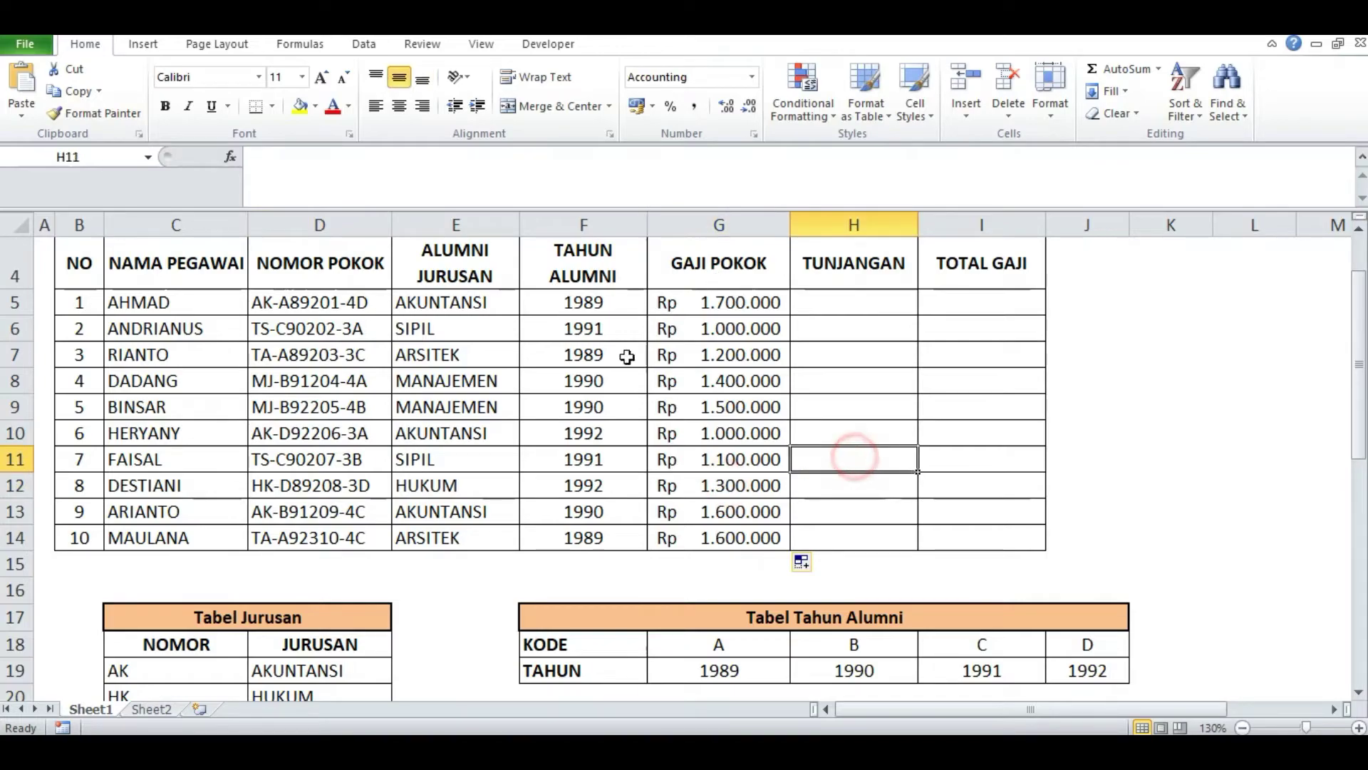
pyautogui.scroll(-3, 824, 458)
pyautogui.scroll(4, 822, 403)
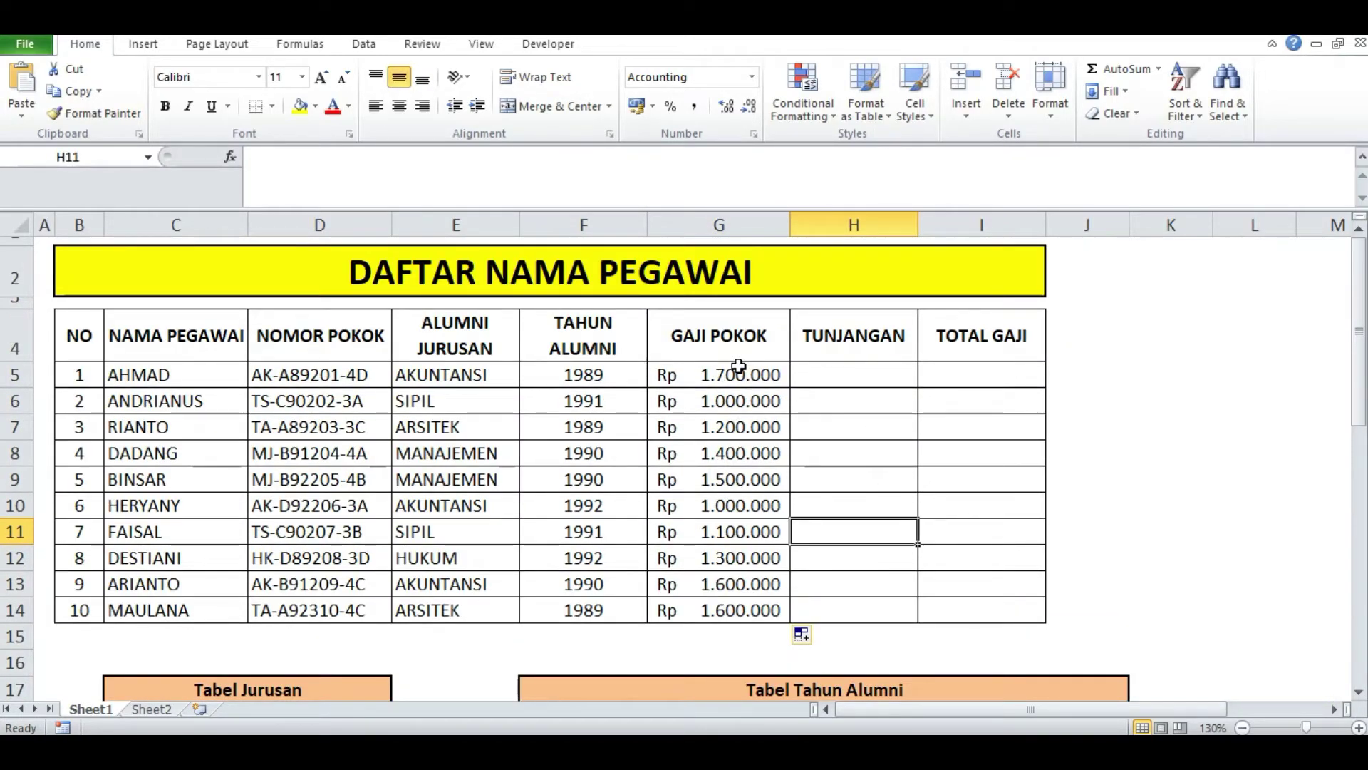
pyautogui.click(742, 424)
pyautogui.click(738, 399)
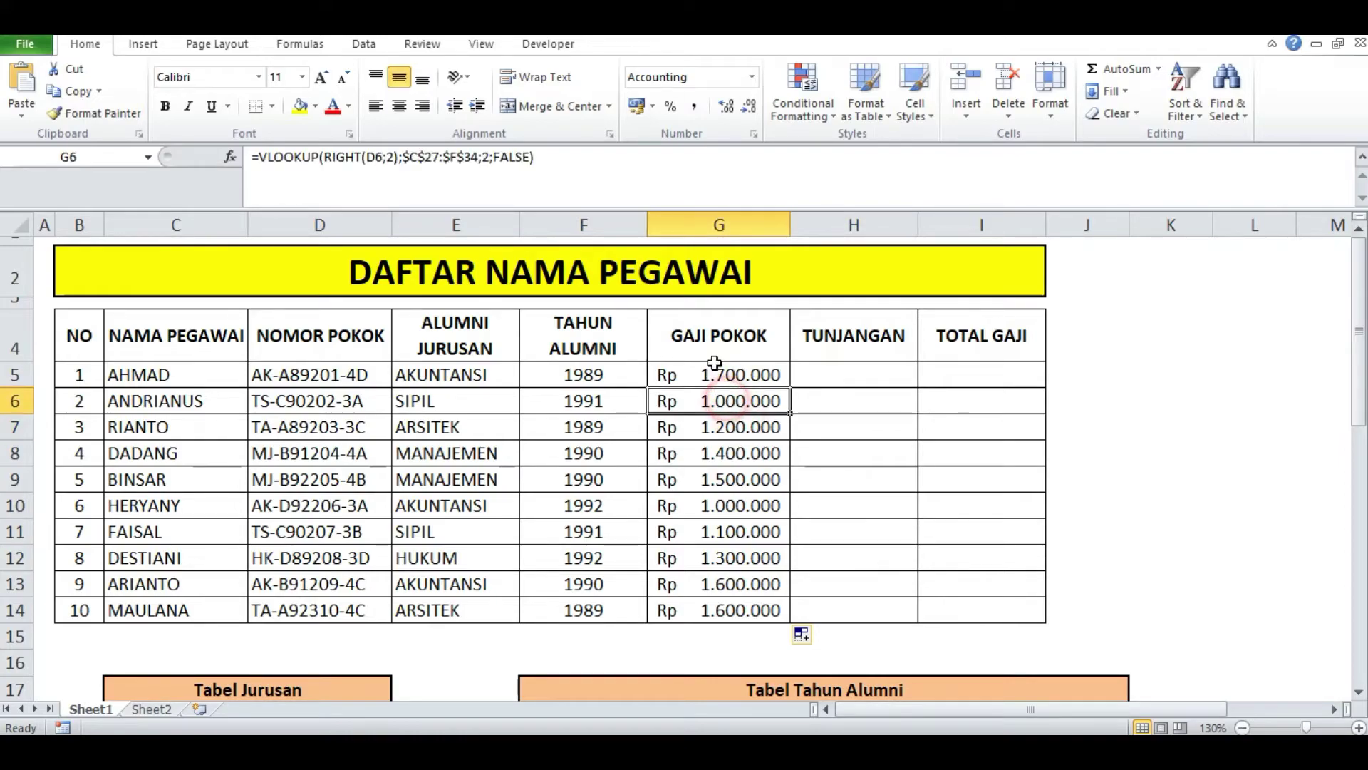
# Read the Tunjangan rule in the yellow instruction box and examine the Gaji & Tunjangan table for the TUNJANGAN column.
pyautogui.click(858, 369)
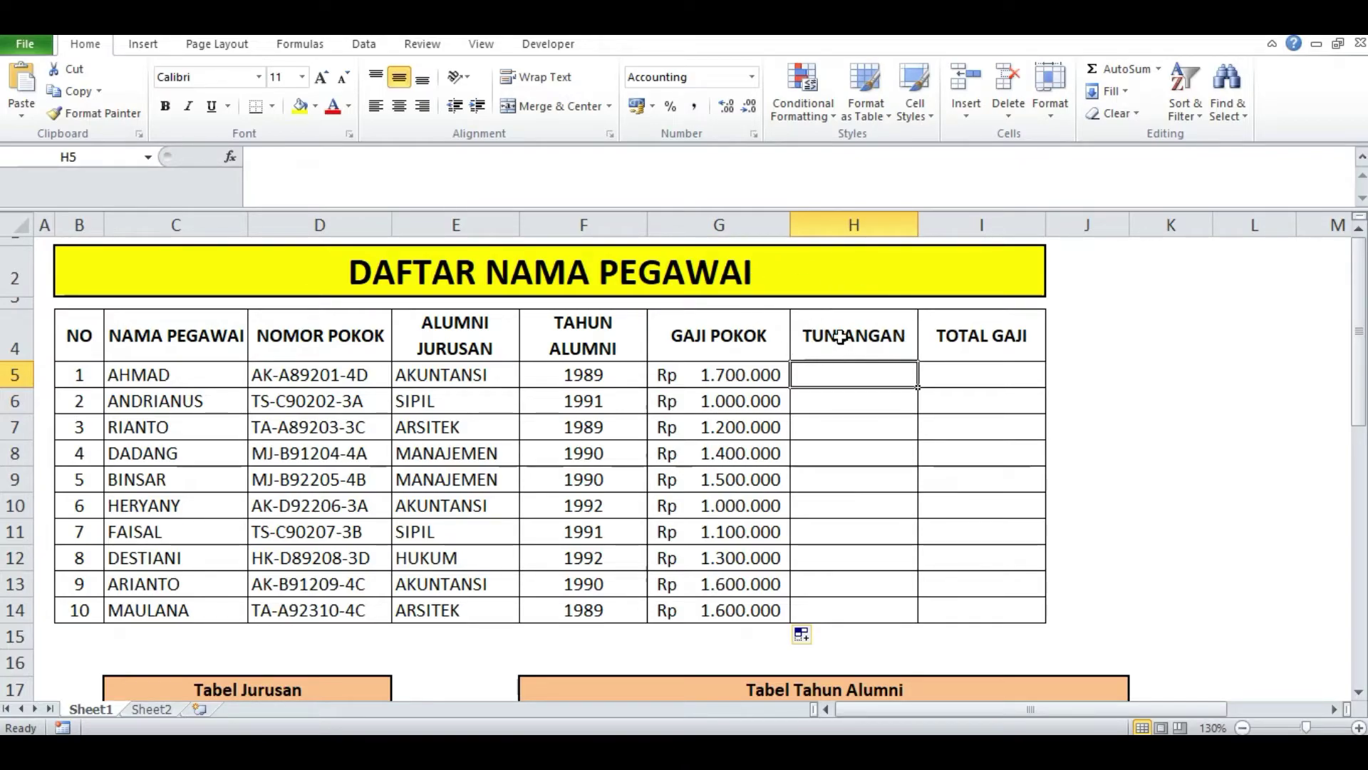
pyautogui.scroll(-8, 649, 376)
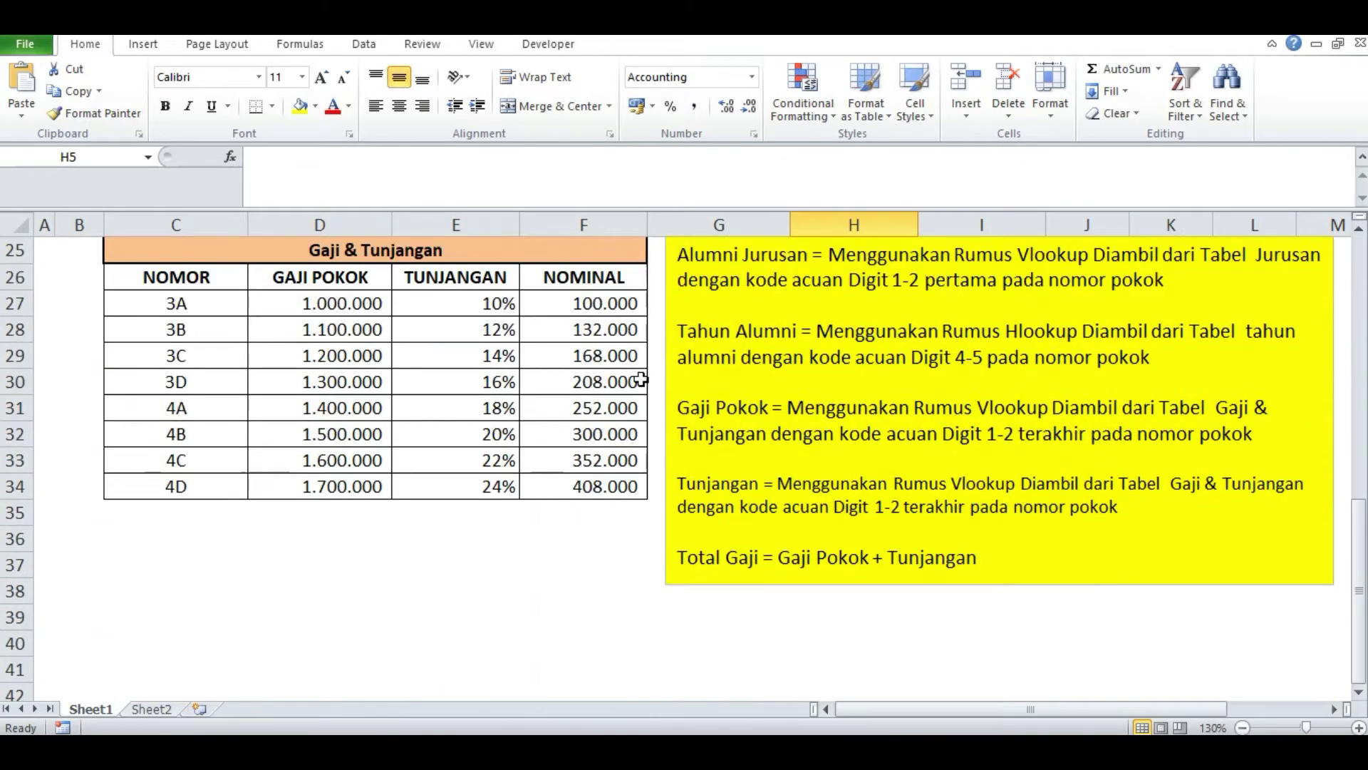
pyautogui.click(791, 492)
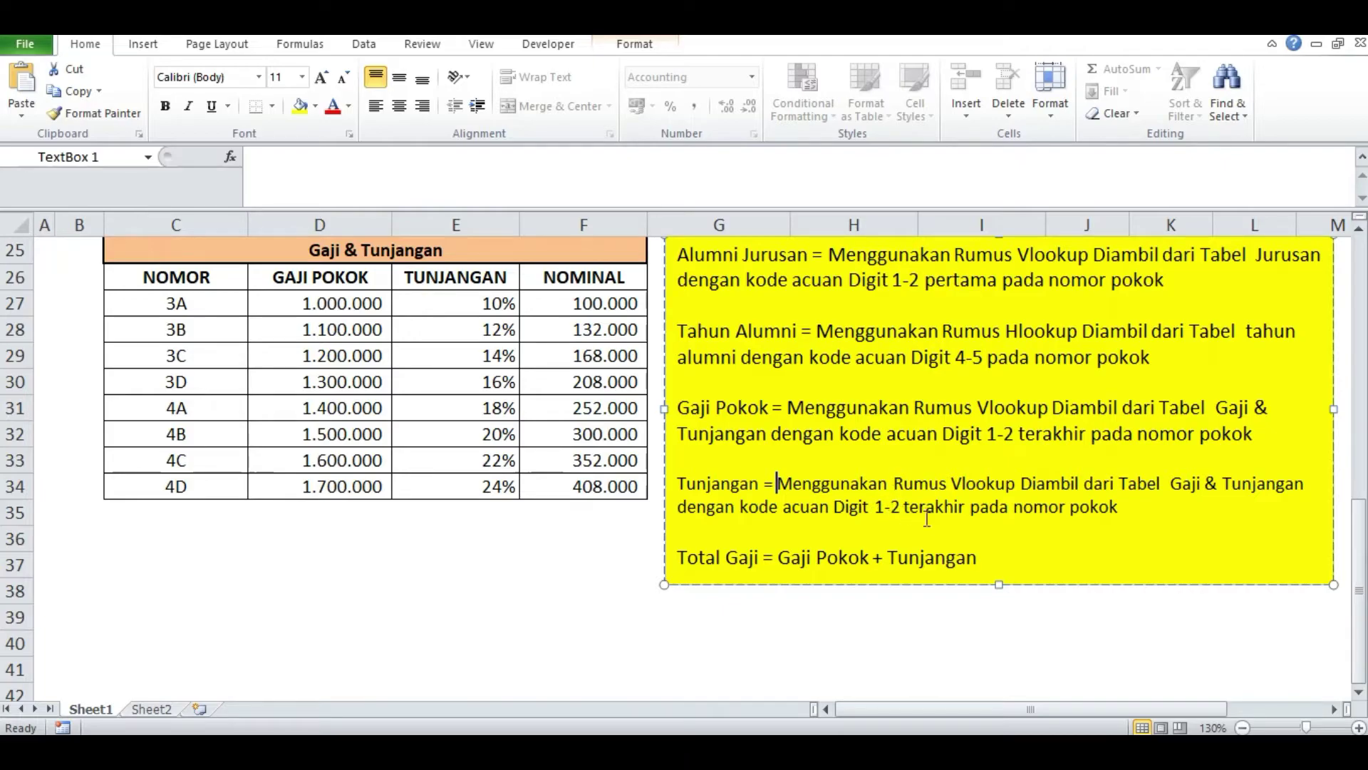
pyautogui.scroll(5, 907, 470)
pyautogui.click(1002, 488)
pyautogui.scroll(3, 1004, 492)
pyautogui.click(853, 372)
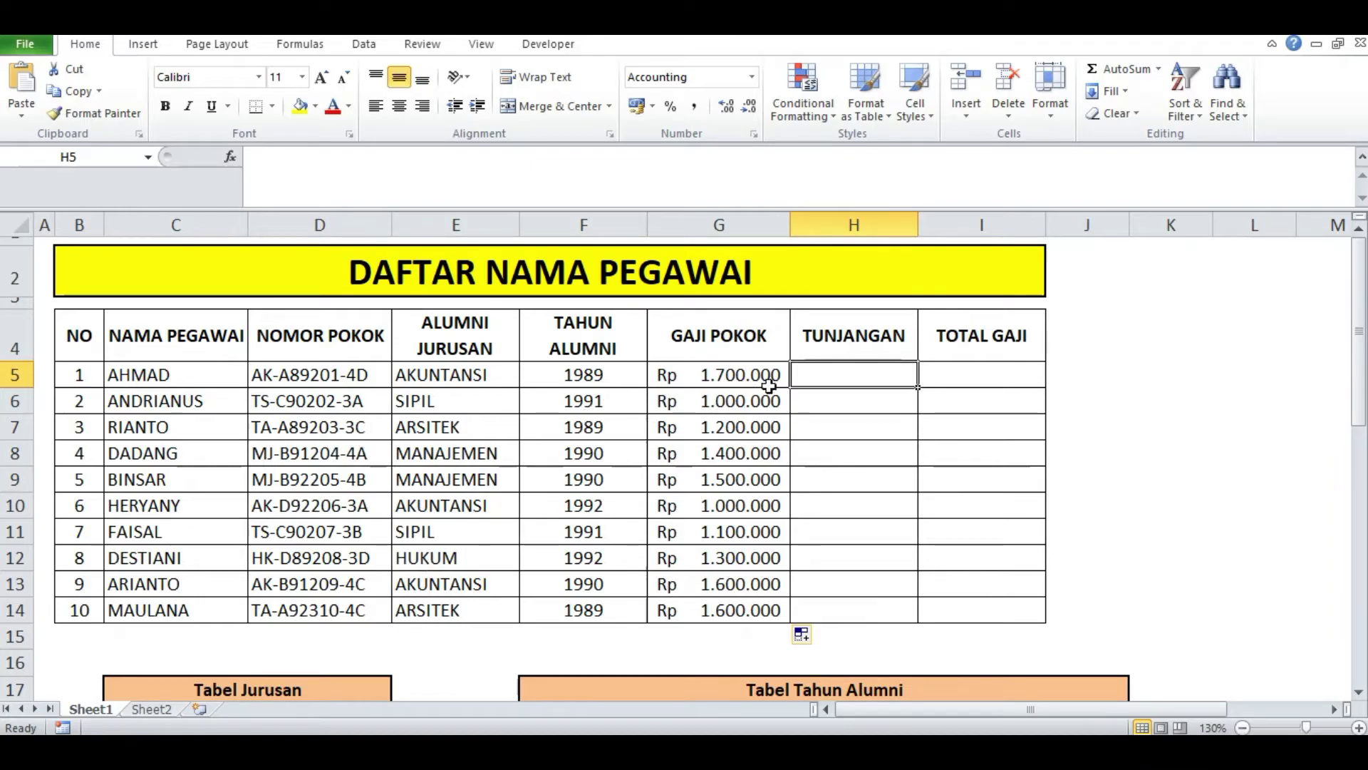
pyautogui.scroll(-7, 853, 381)
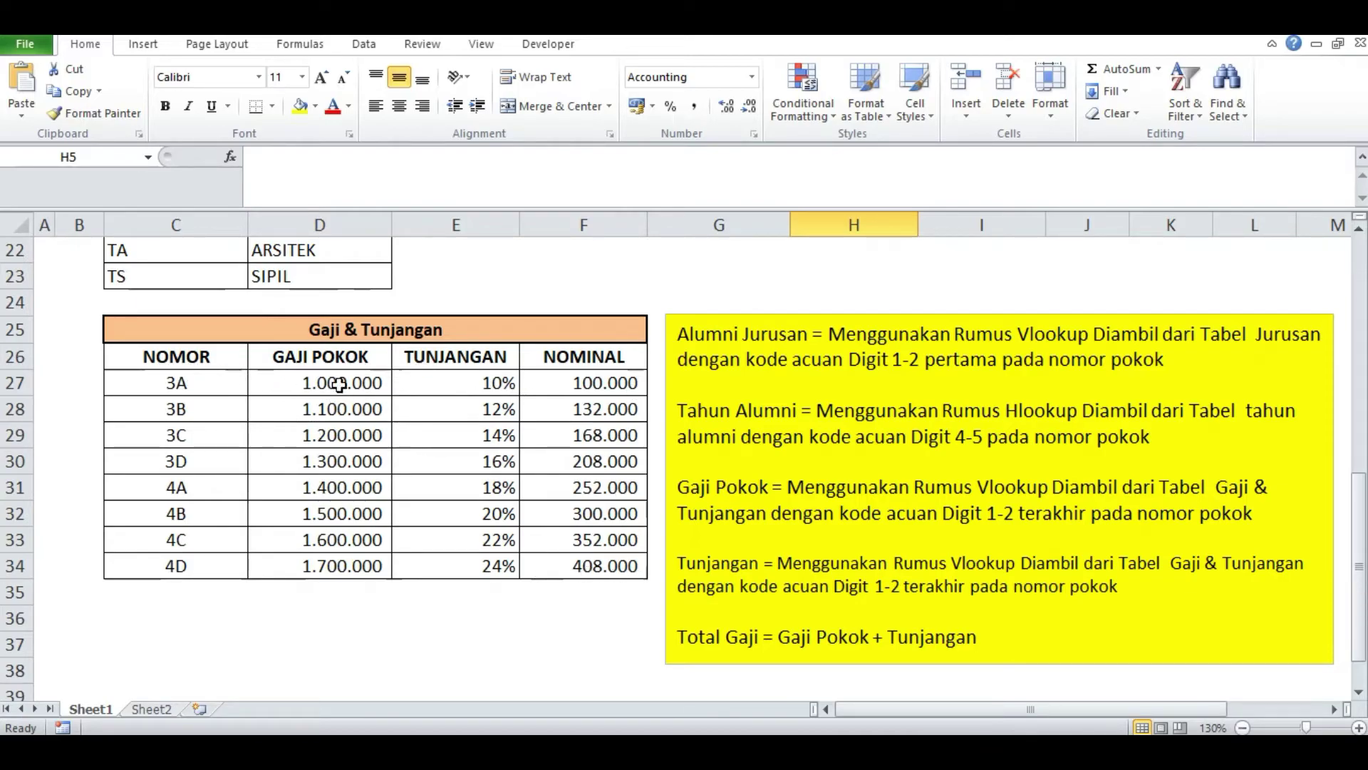
pyautogui.scroll(7, 1211, 370)
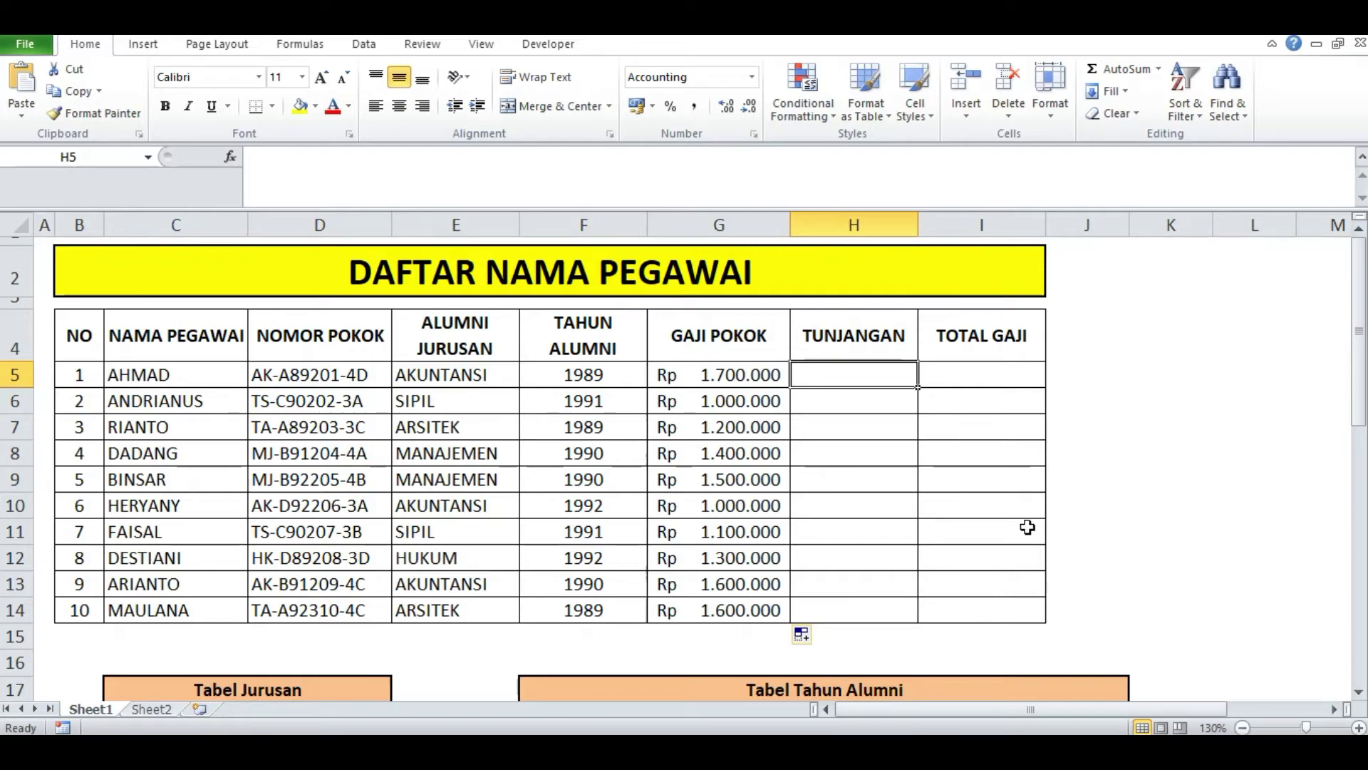
# Start a VLOOKUP formula in H5 with RIGHT(D5;2) as the lookup value.
pyautogui.write('=VL')
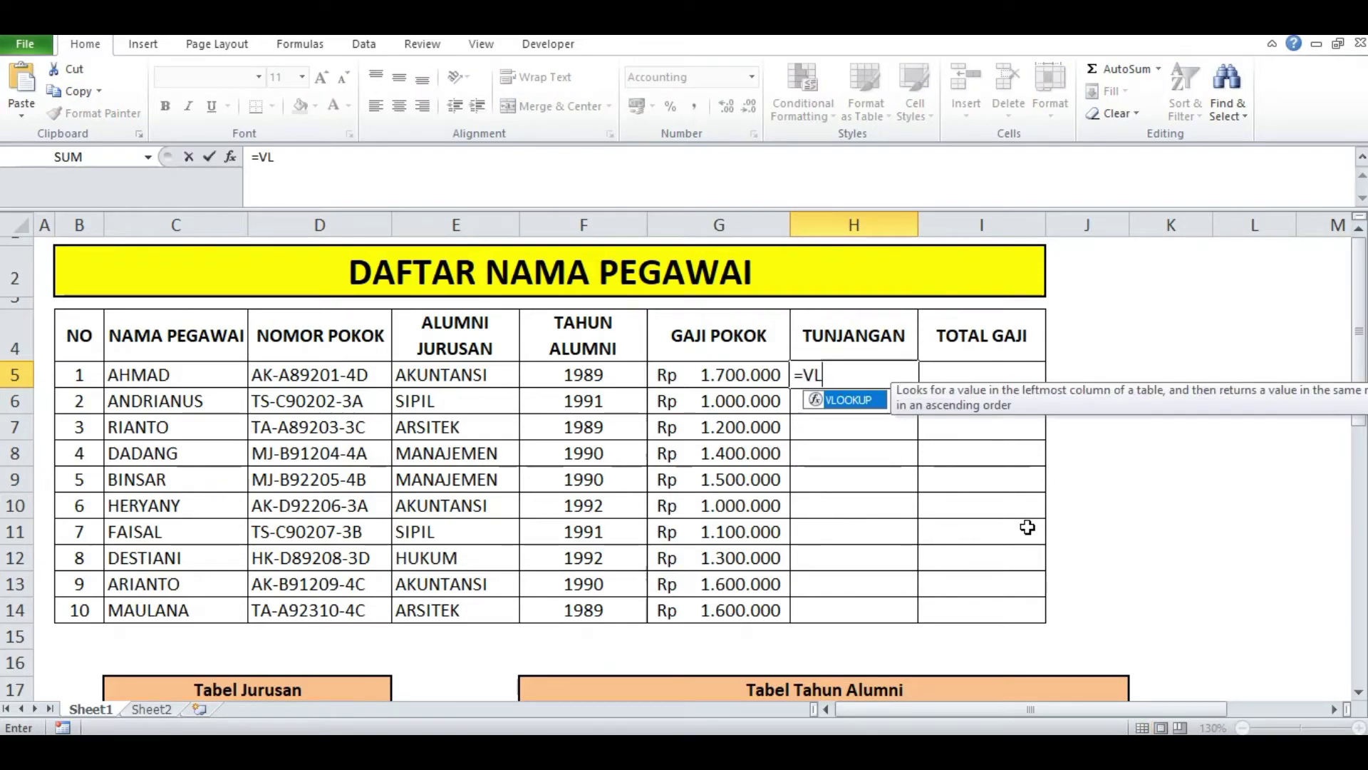
pyautogui.press('Tab')
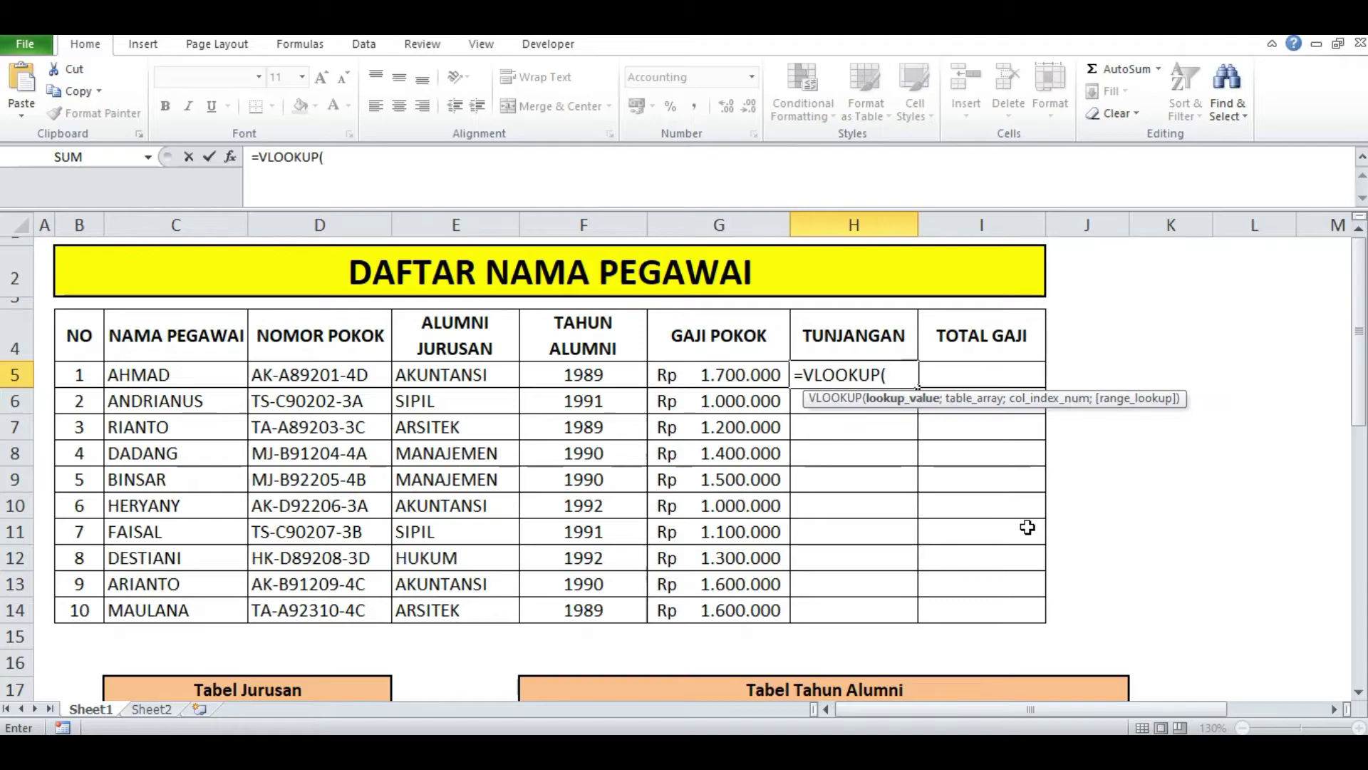
pyautogui.write('RIGHT(')
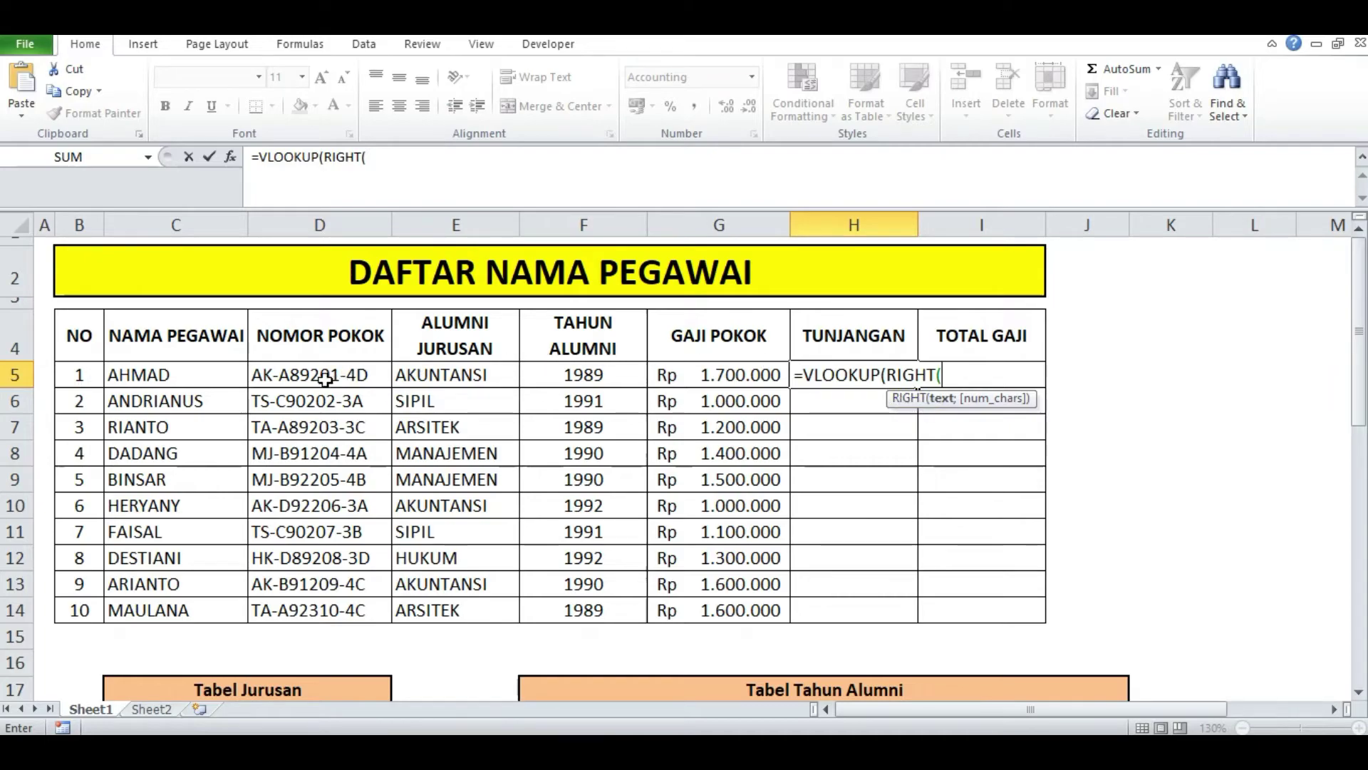
pyautogui.click(285, 378)
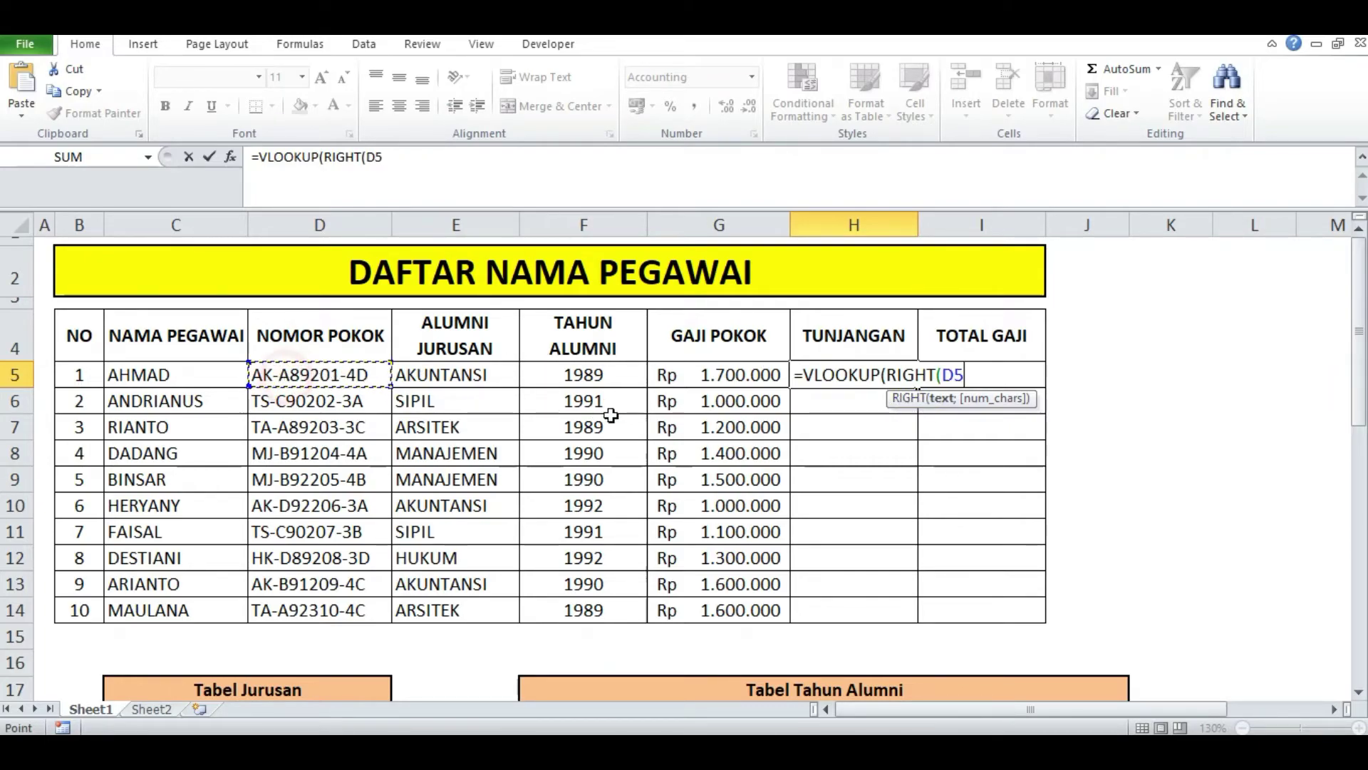
pyautogui.write(';')
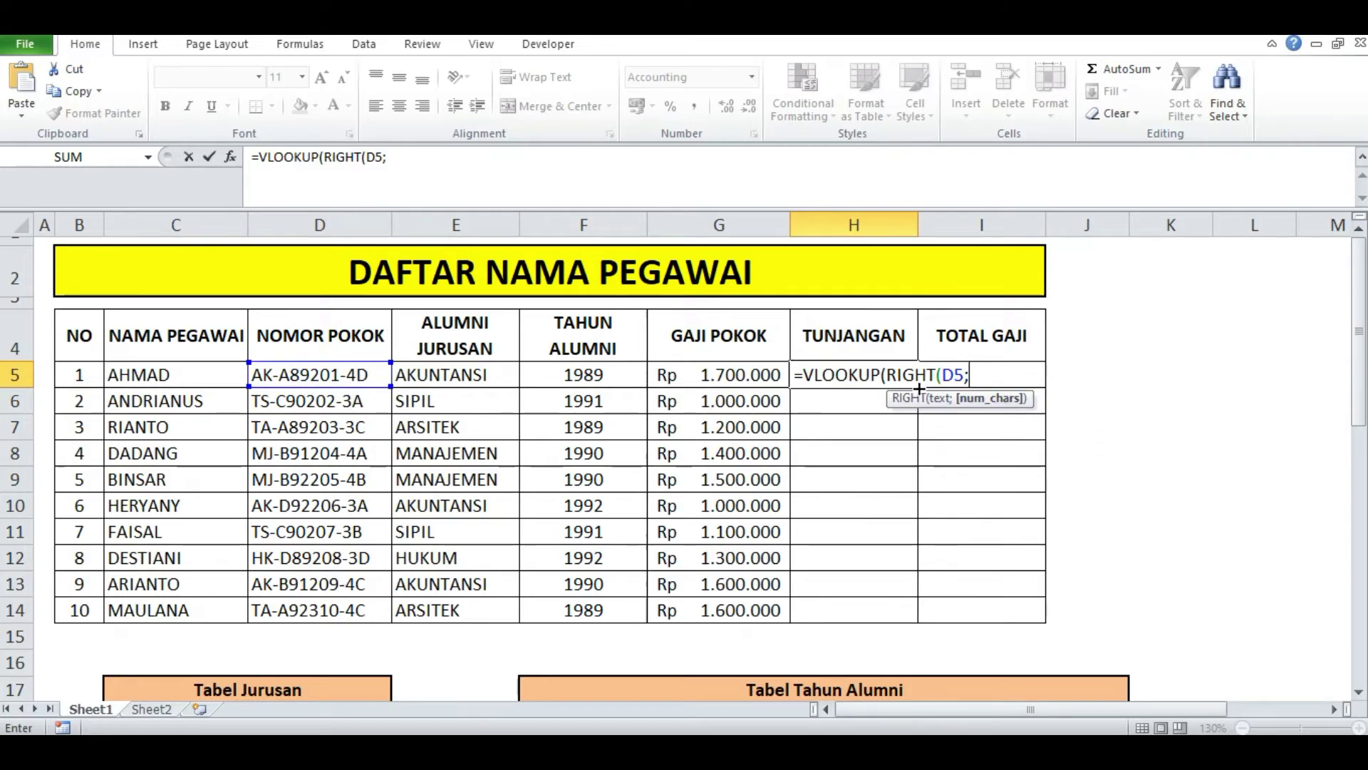
pyautogui.write('2);')
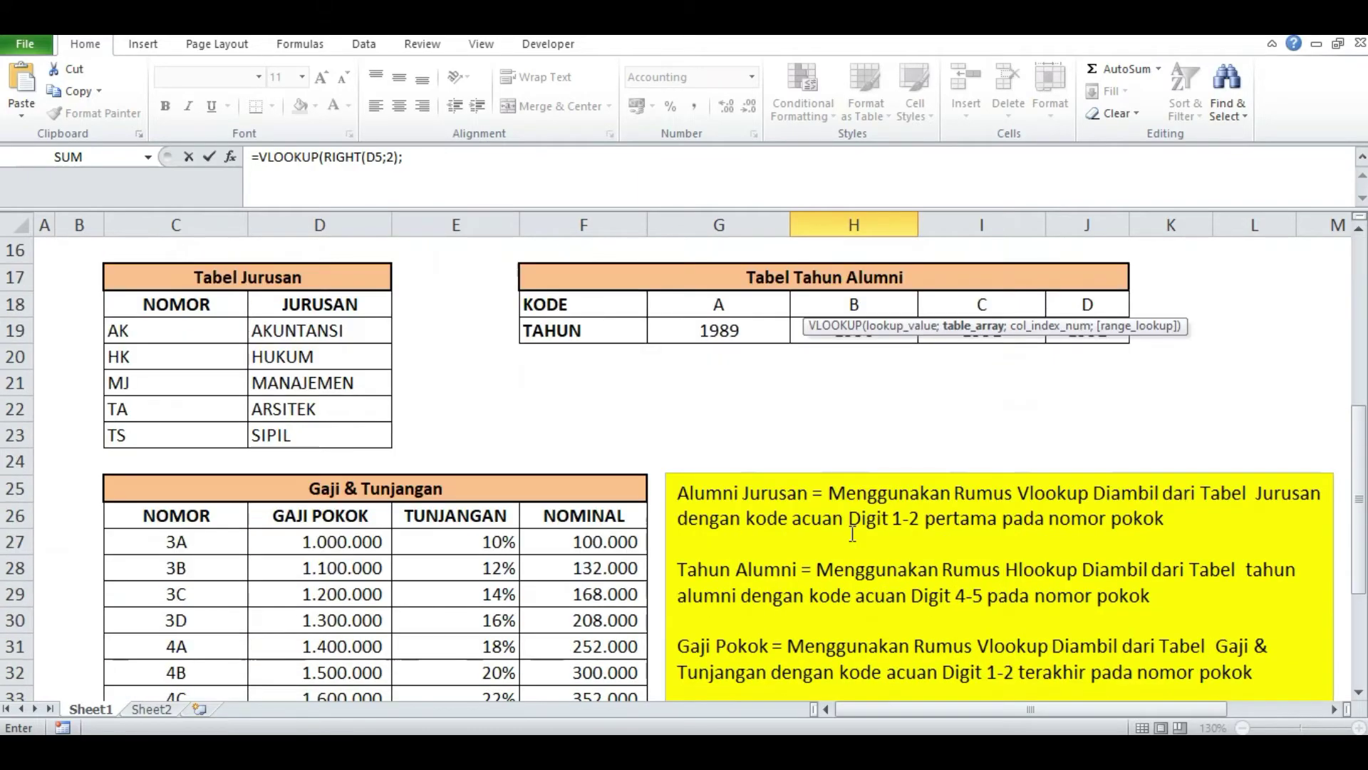
# Set the H5 VLOOKUP's table array to the Gaji & Tunjangan data as the absolute range $C$27:$F$34.
pyautogui.scroll(-5, 847, 530)
pyautogui.moveTo(168, 545); pyautogui.dragTo(627, 659)
pyautogui.scroll(6, 948, 531)
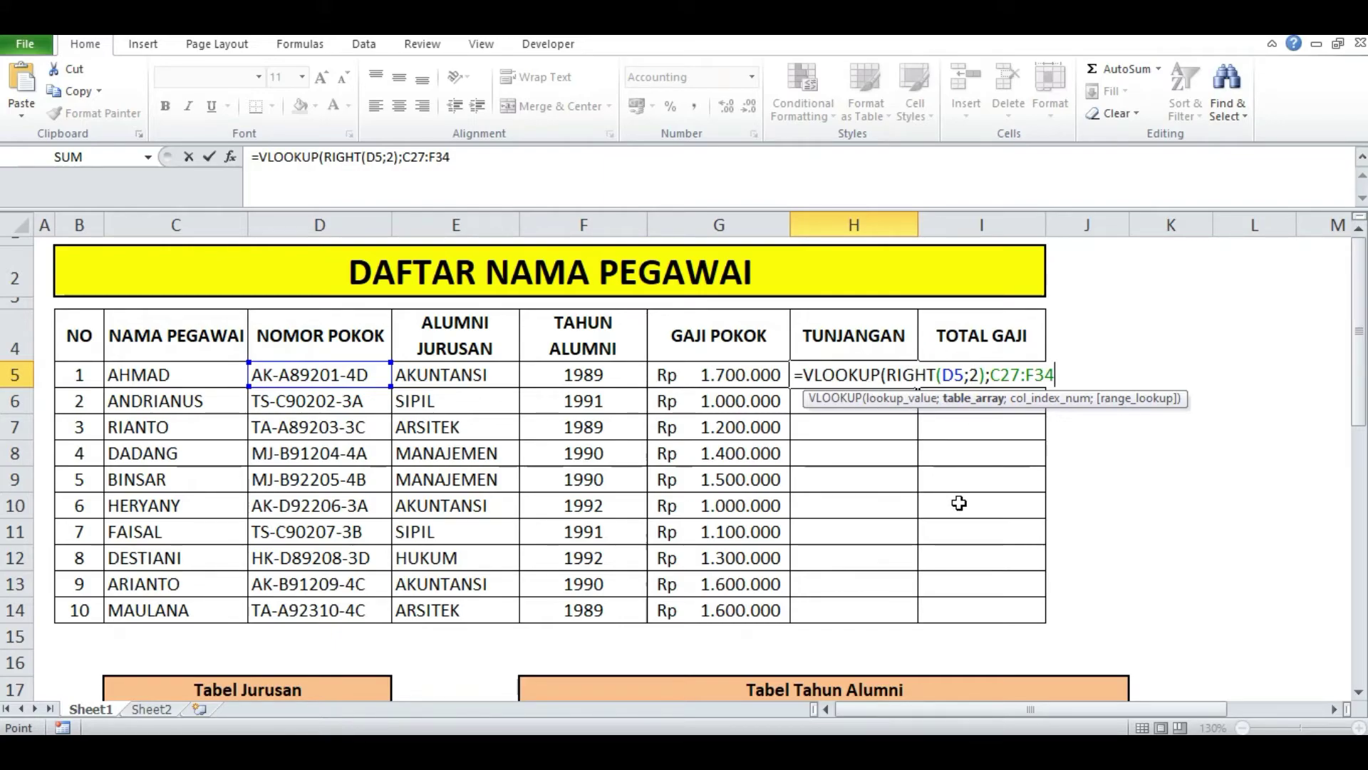
pyautogui.press('F4')
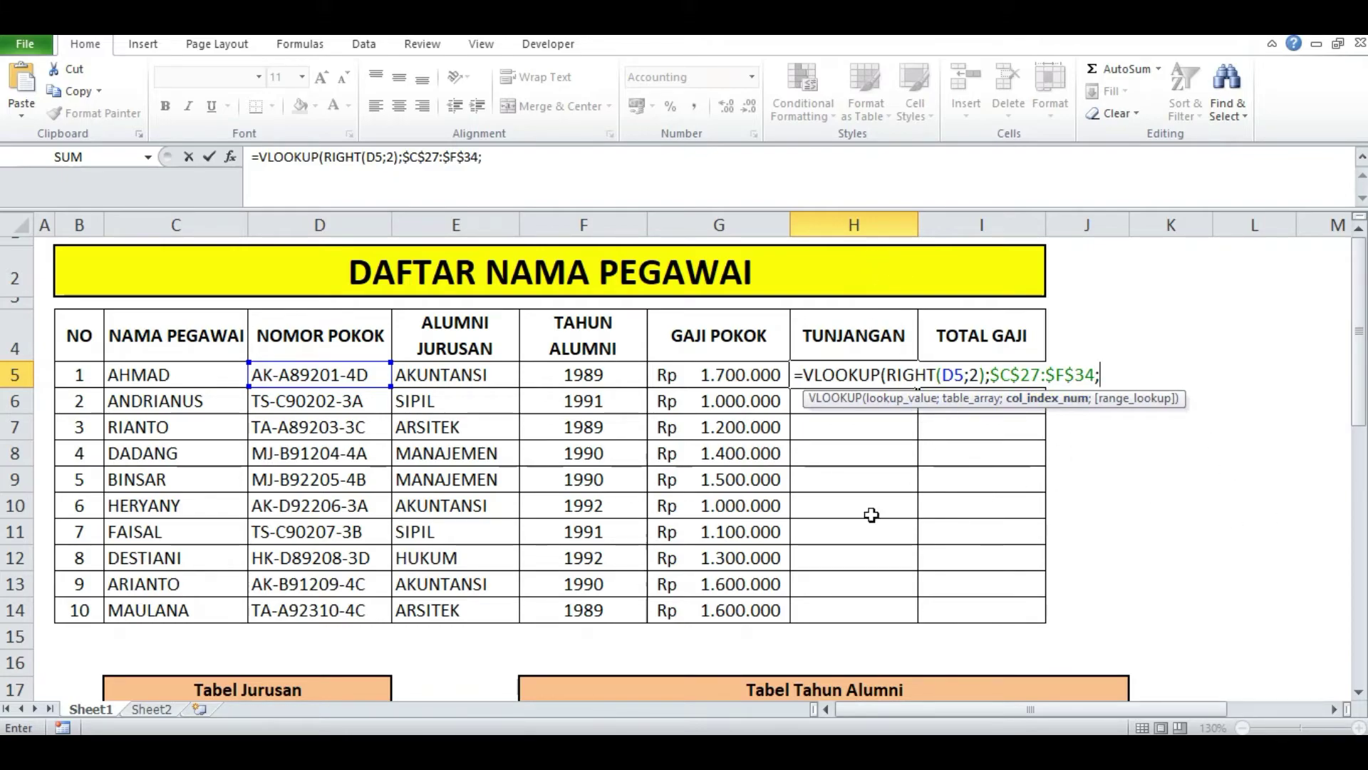
# Complete the H5 VLOOKUP with column index 4 and exact match FALSE, and enter the formula.
pyautogui.scroll(-8, 818, 574)
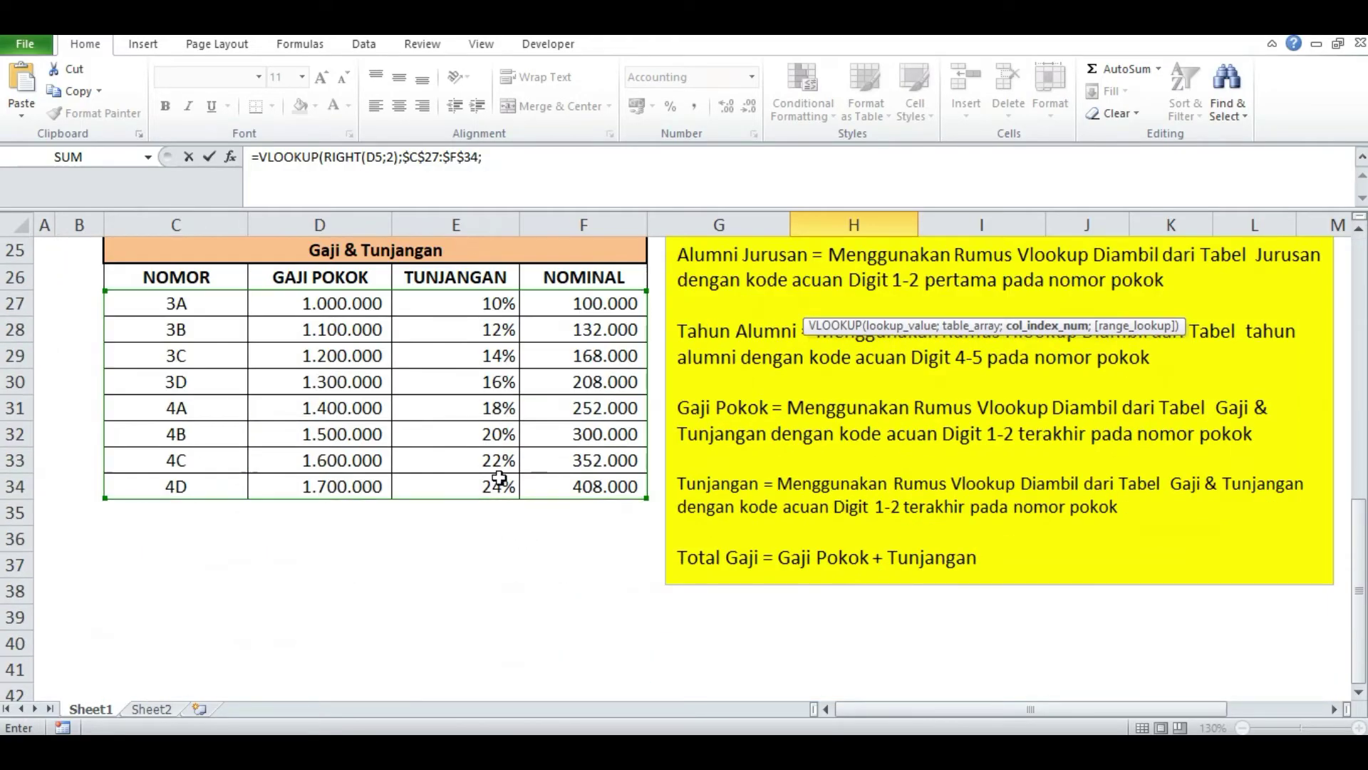
pyautogui.scroll(7, 1077, 340)
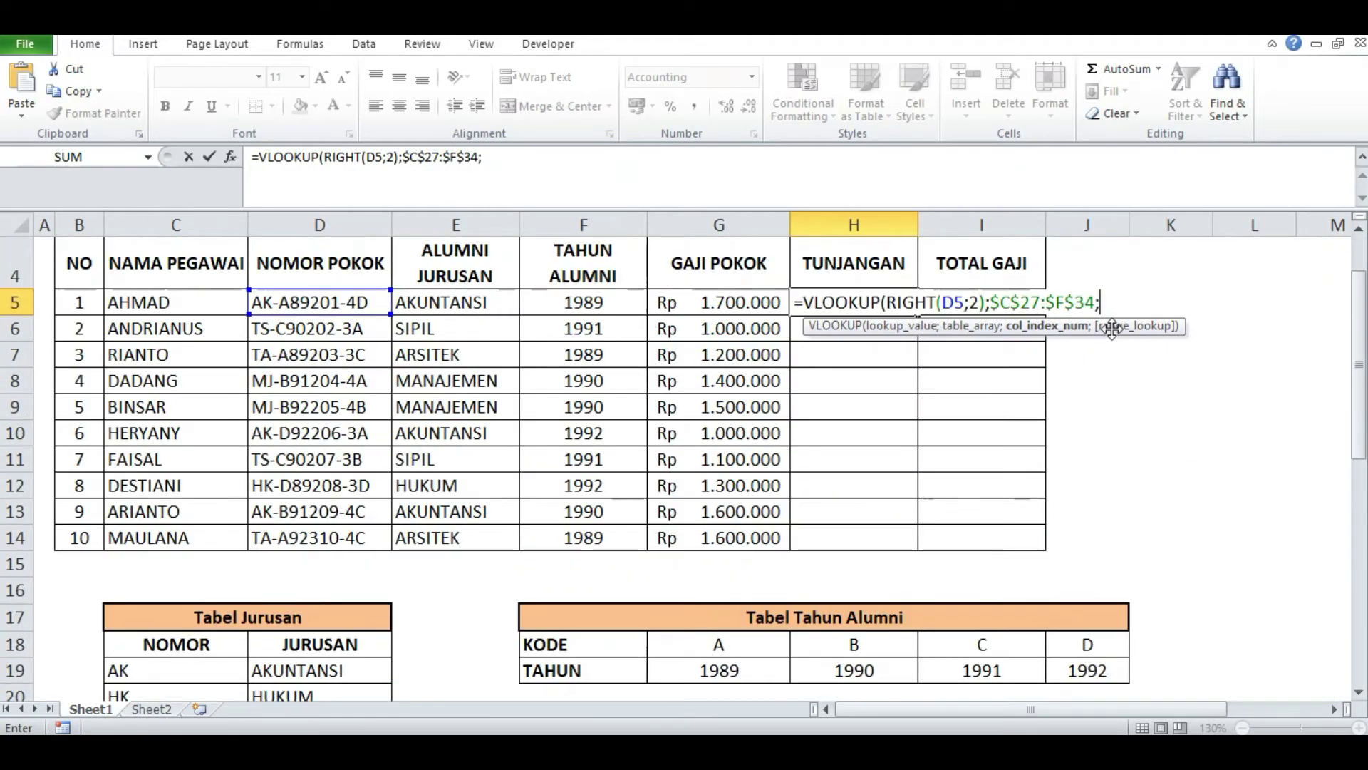
pyautogui.write(';FALSE')
pyautogui.doubleClick(1244, 373)
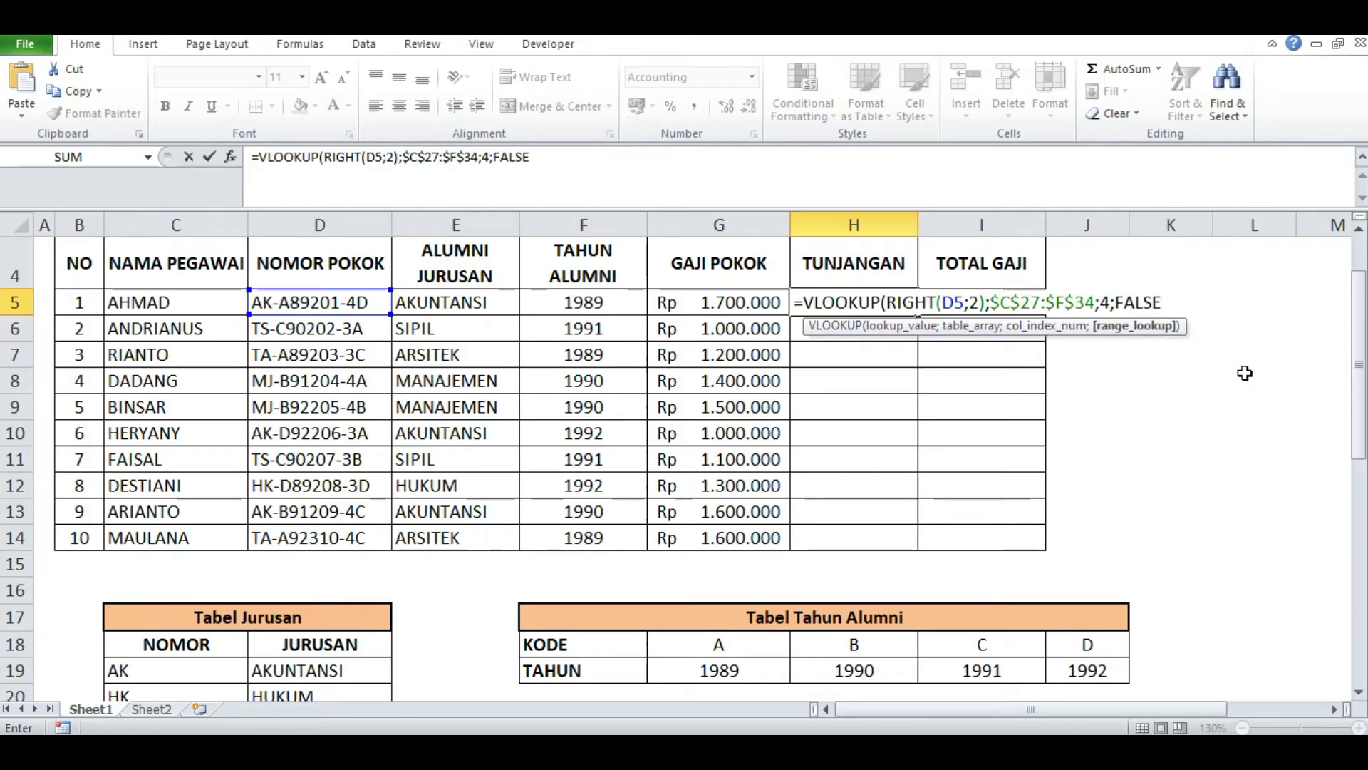
pyautogui.write(')')
pyautogui.press('Return')
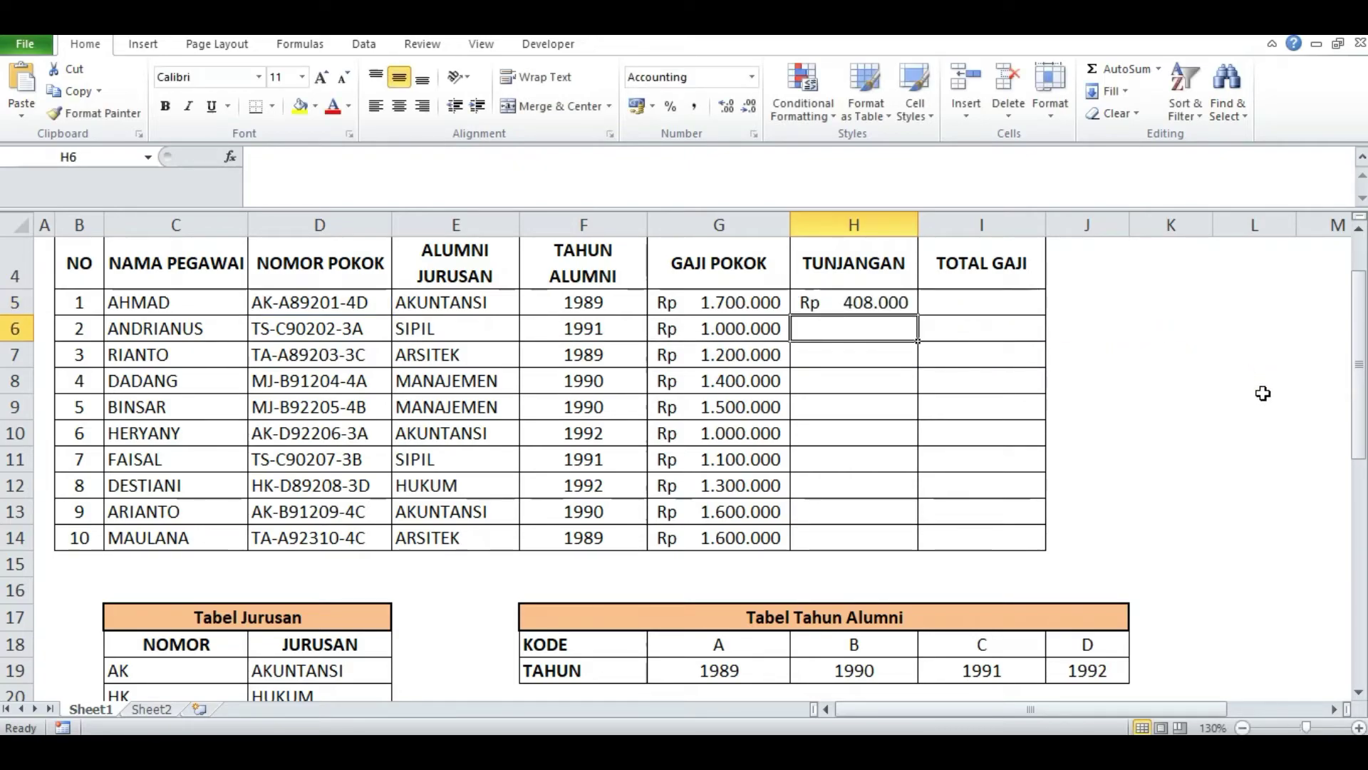
# Compare the H5 result with the NOMINAL amount for code 4D in the Gaji & Tunjangan table.
pyautogui.click(862, 302)
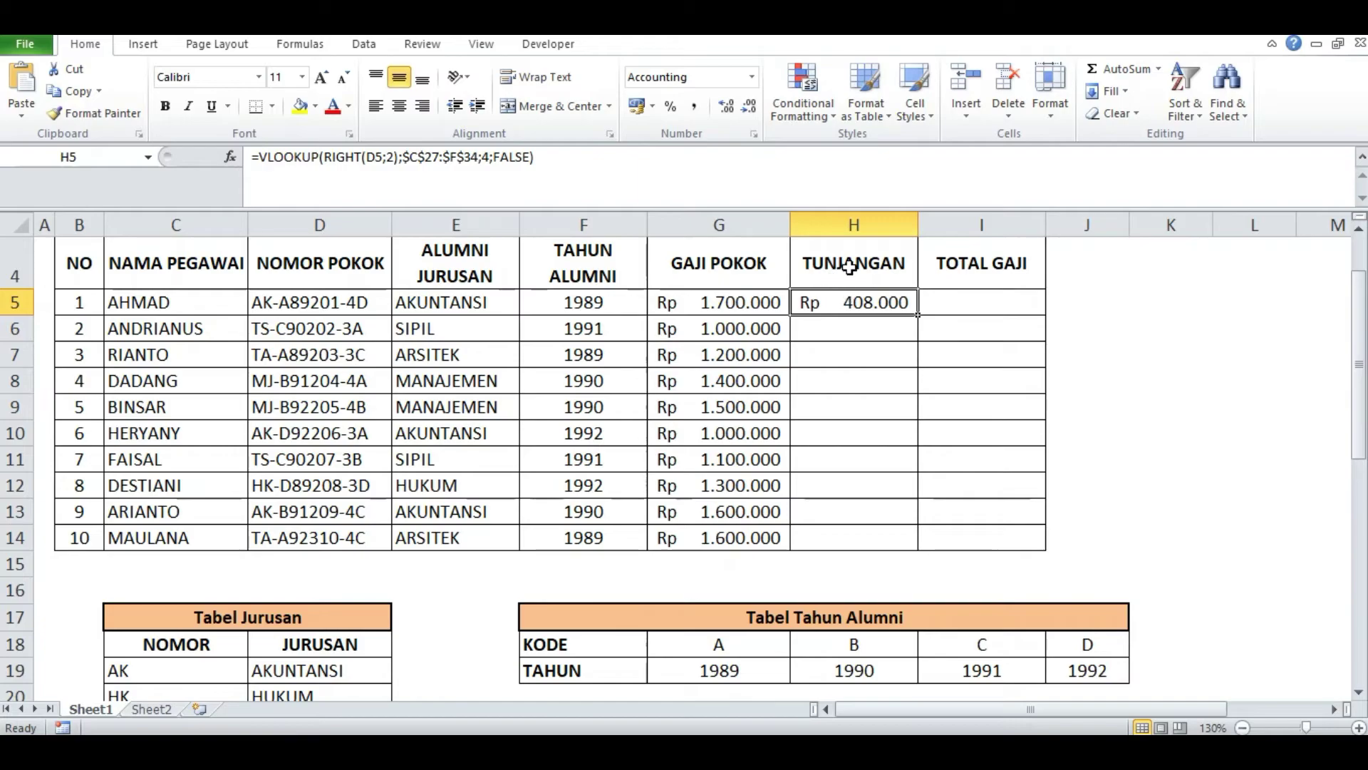
pyautogui.scroll(-5, 649, 453)
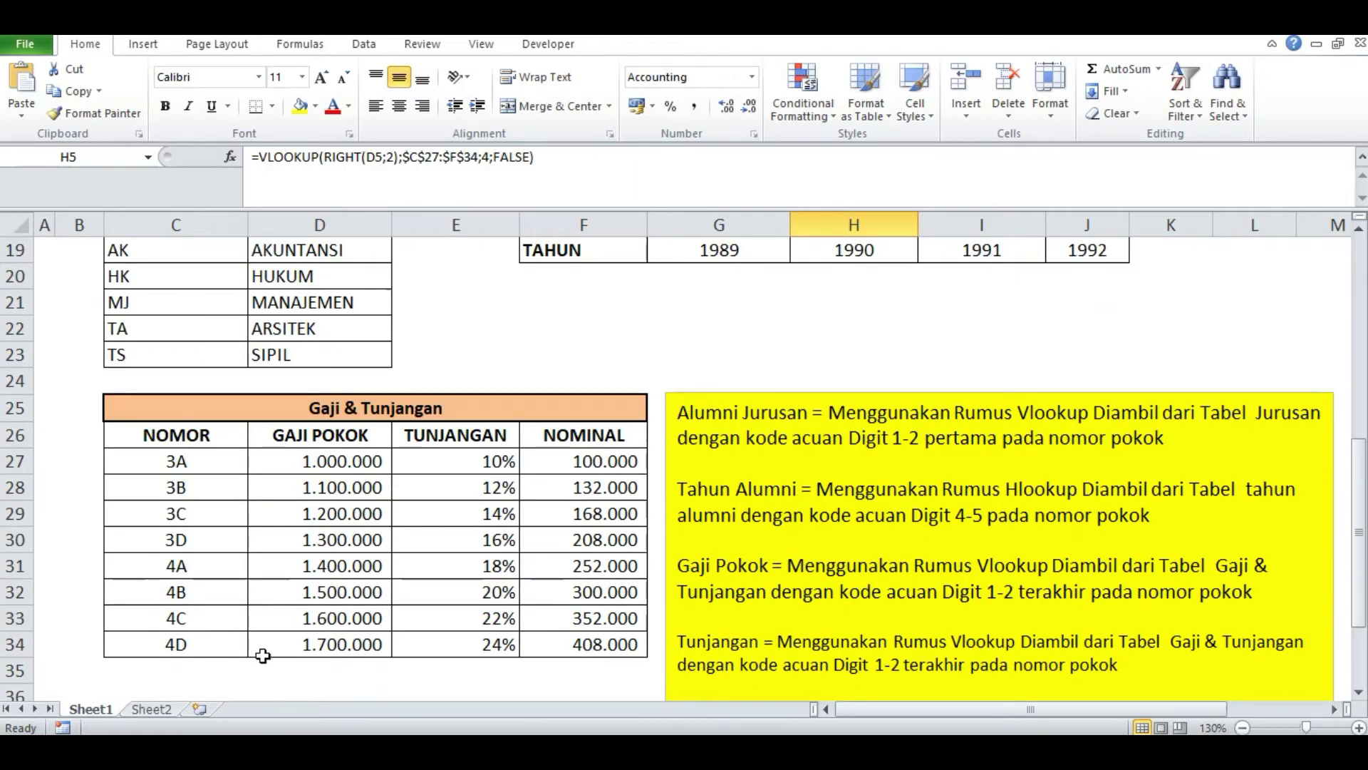
pyautogui.click(178, 645)
pyautogui.click(618, 643)
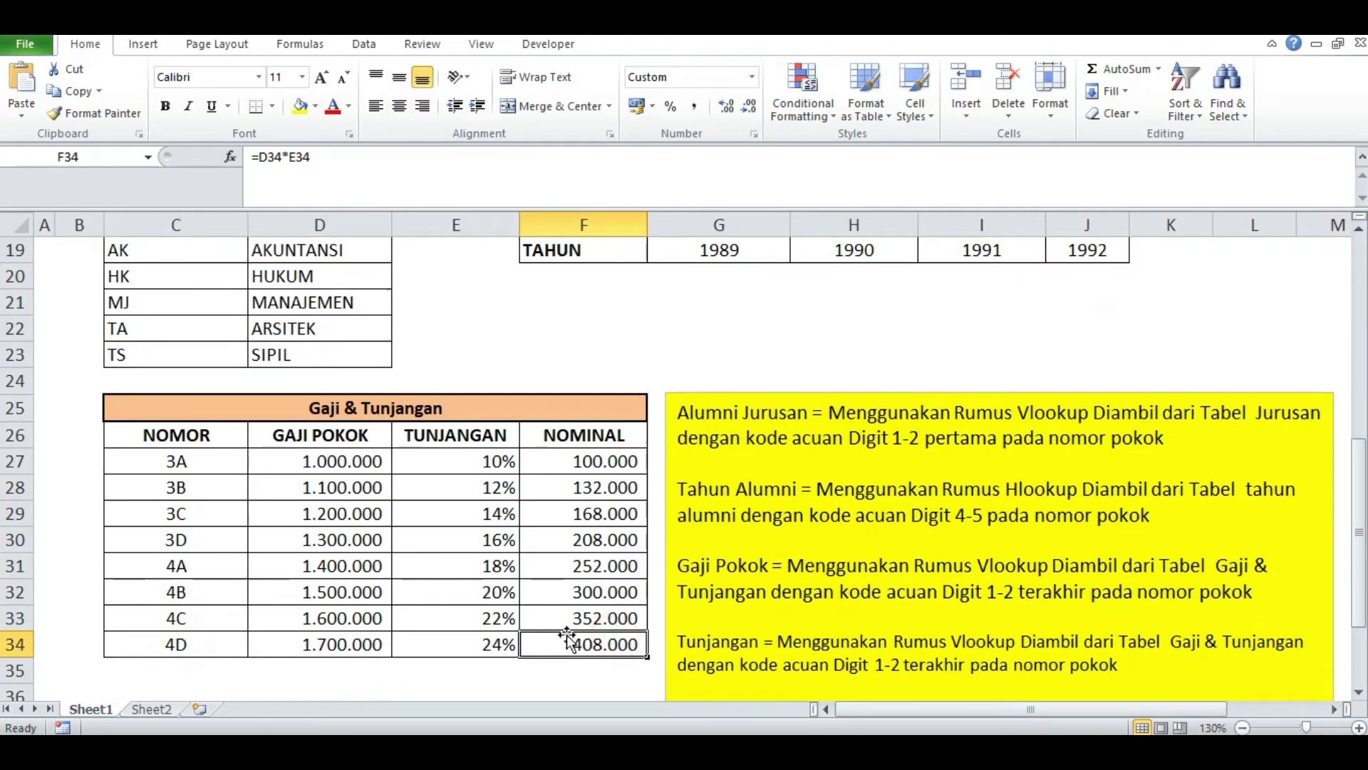
pyautogui.scroll(6, 1009, 446)
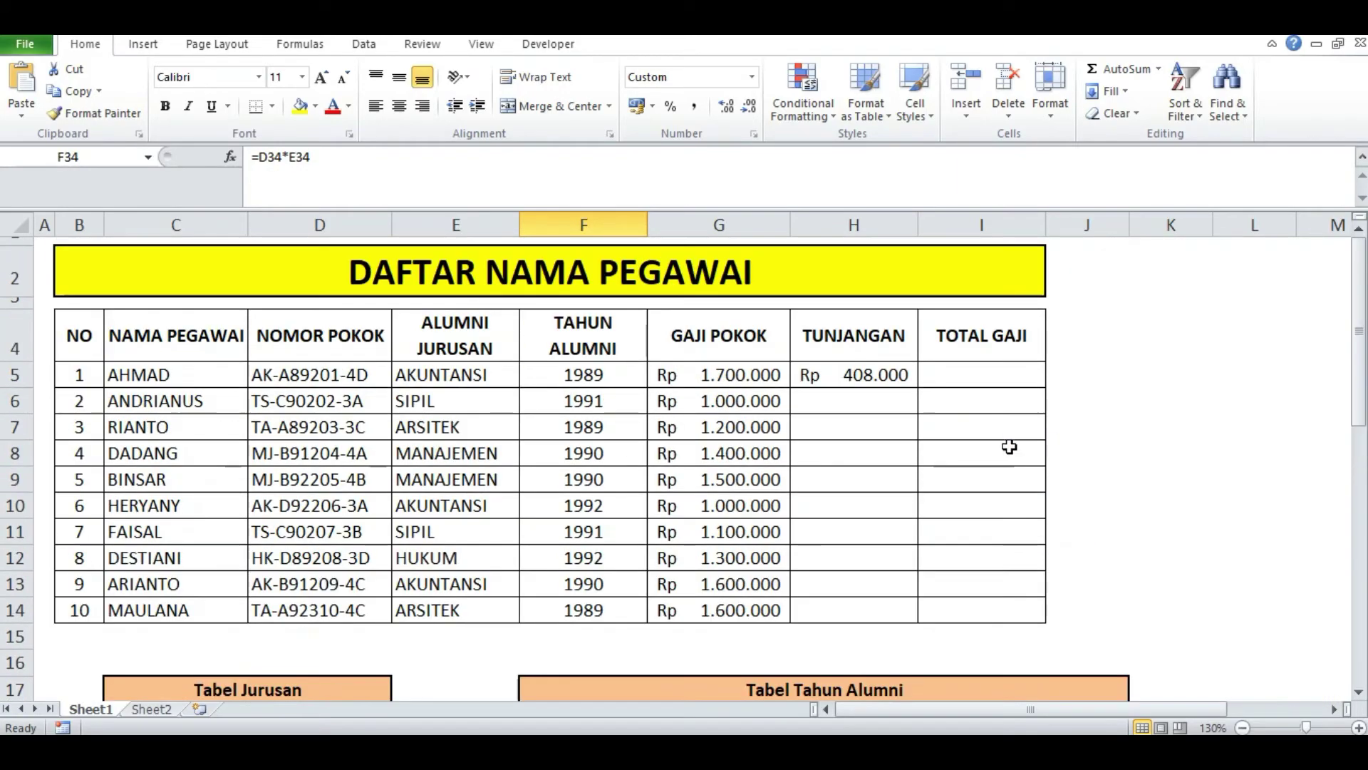
# Copy the TUNJANGAN formula from H5 down through H14.
pyautogui.click(831, 383)
pyautogui.click(900, 424)
pyautogui.click(904, 379)
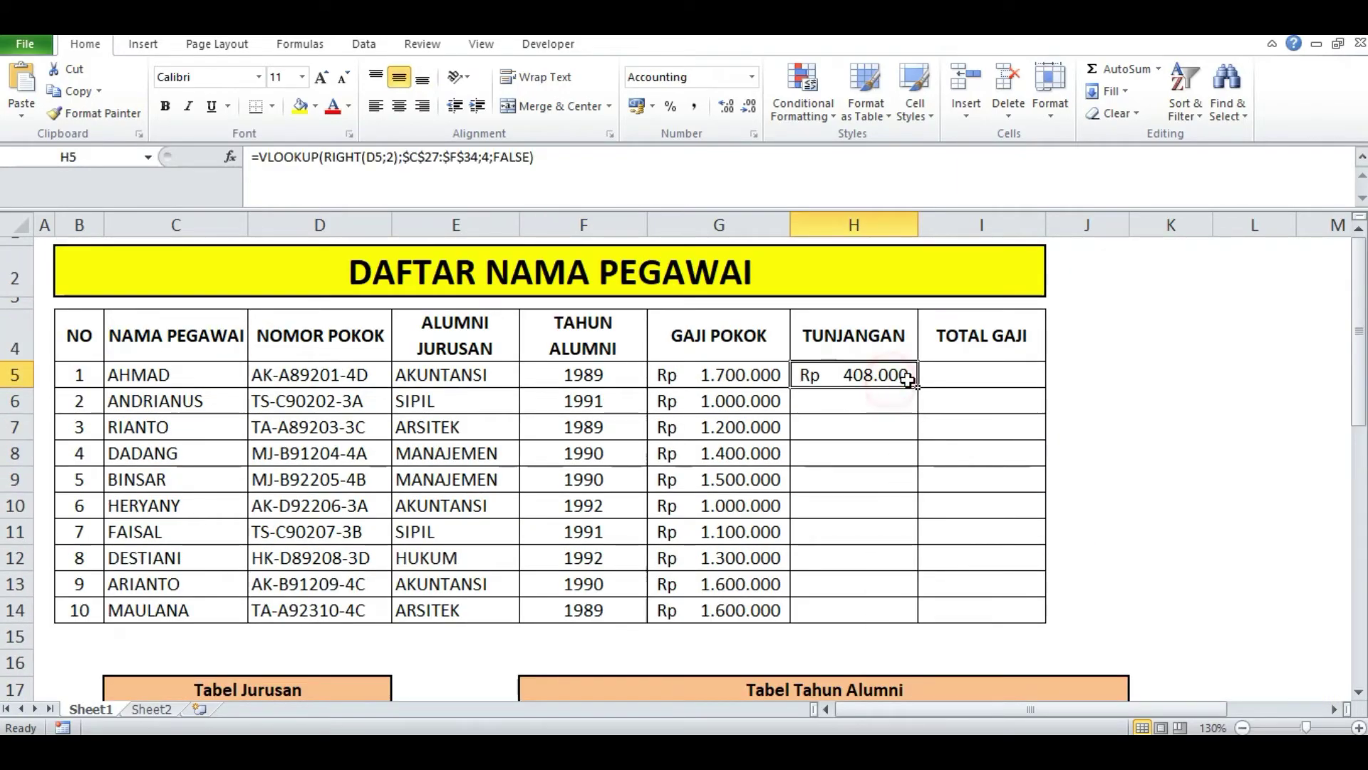
pyautogui.moveTo(917, 387); pyautogui.dragTo(898, 635)
pyautogui.click(1153, 577)
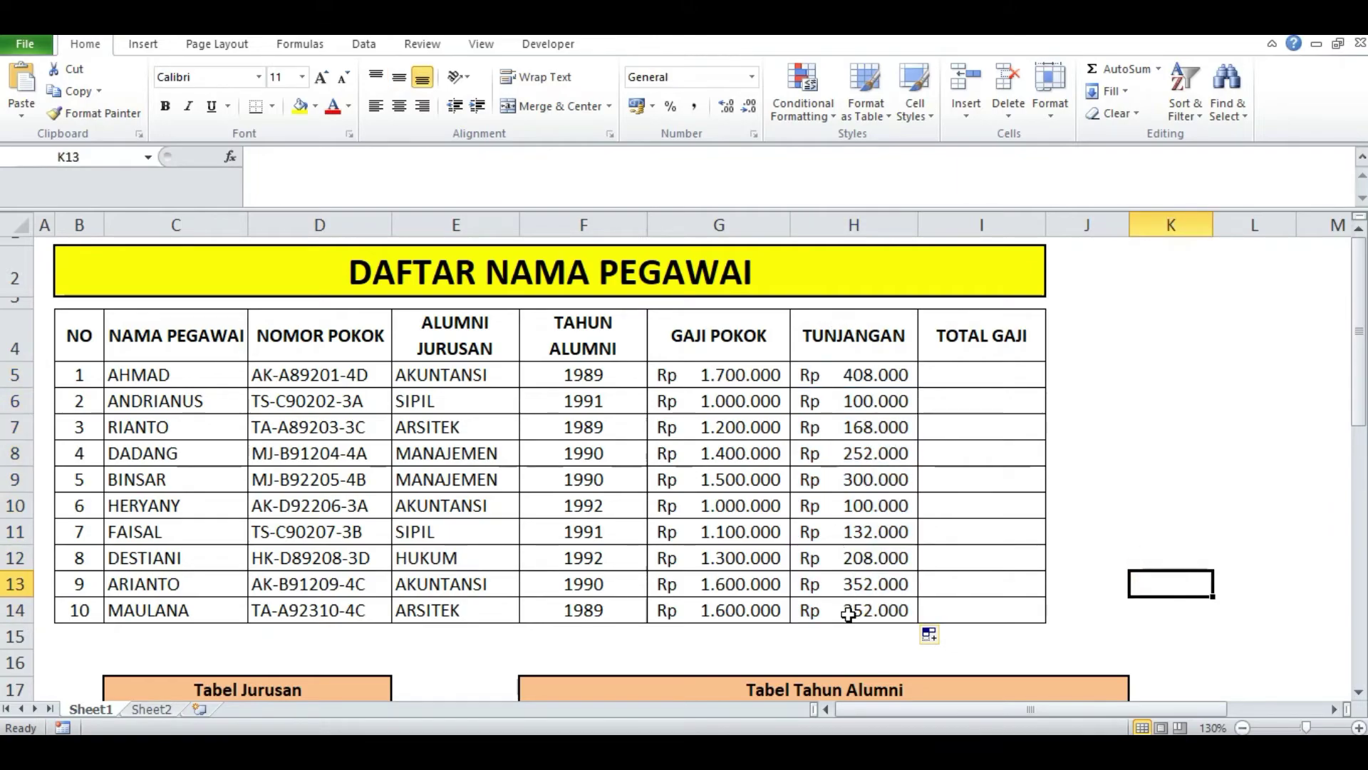
# Read the Total Gaji rule in the yellow instruction box for the TOTAL GAJI column.
pyautogui.moveTo(947, 375); pyautogui.dragTo(1005, 612)
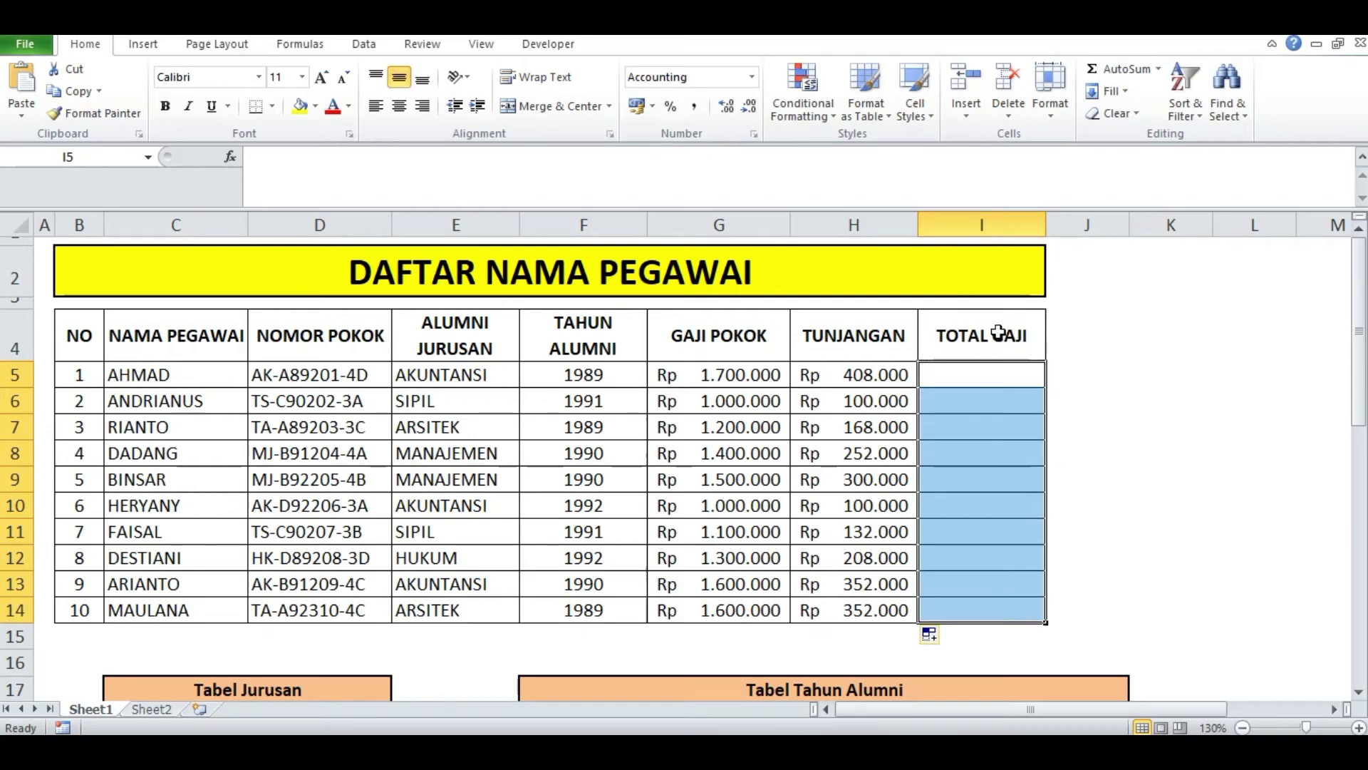
pyautogui.click(1084, 396)
pyautogui.scroll(-8, 916, 624)
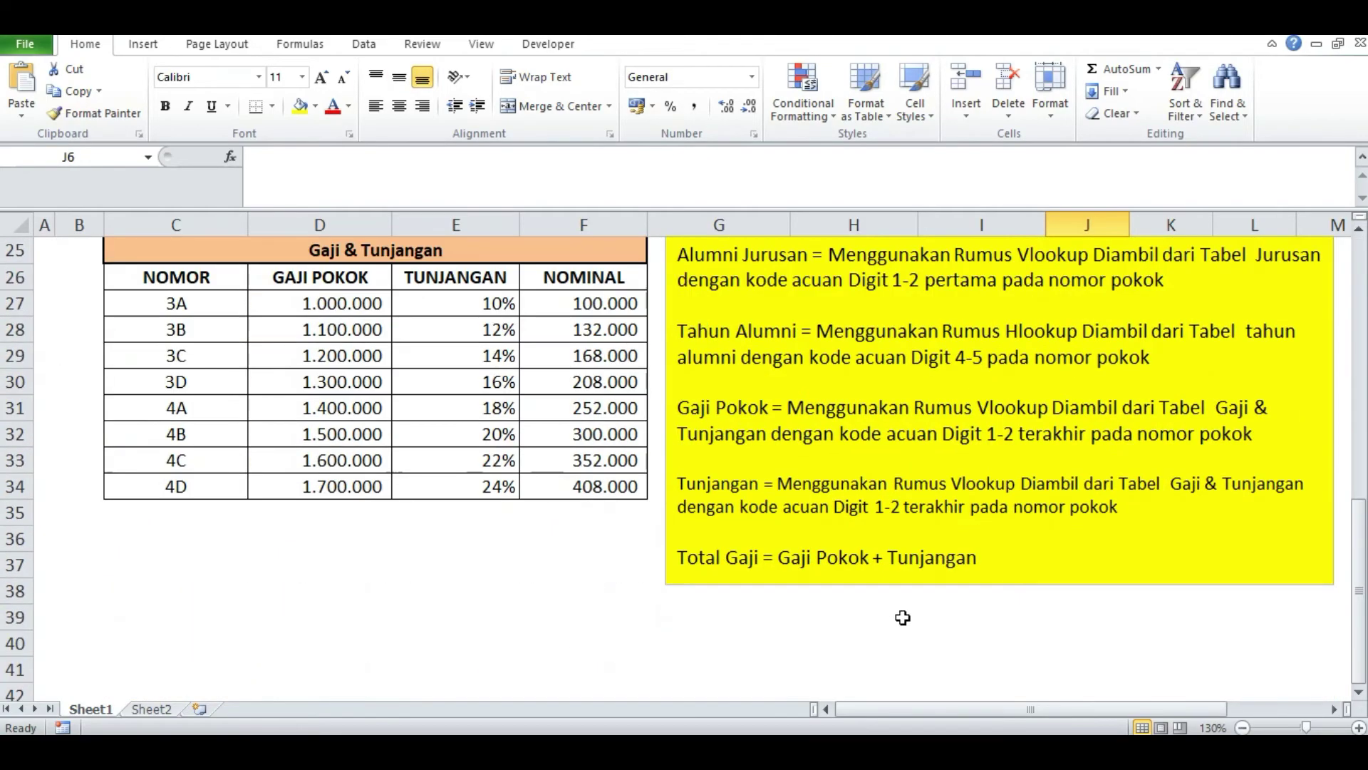
pyautogui.click(783, 563)
pyautogui.click(983, 558)
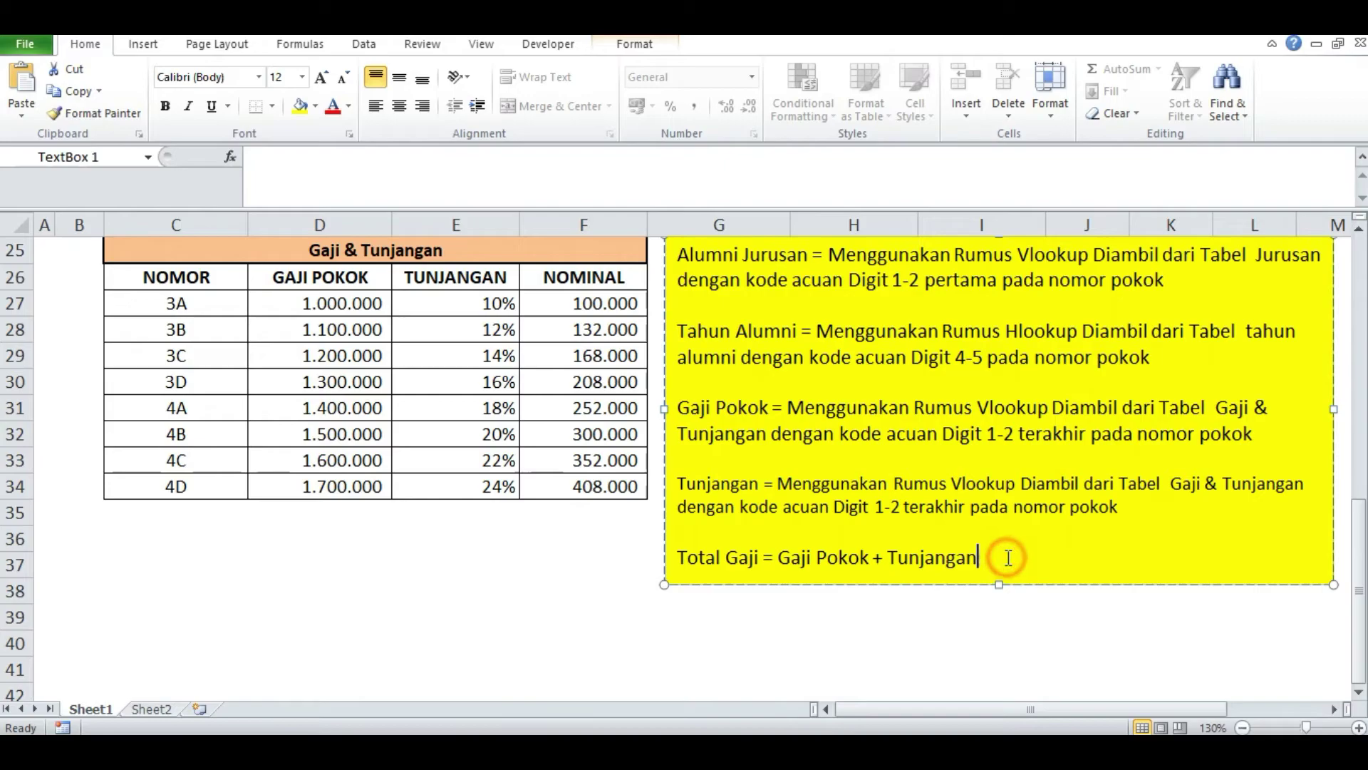
pyautogui.click(553, 537)
pyautogui.scroll(8, 742, 326)
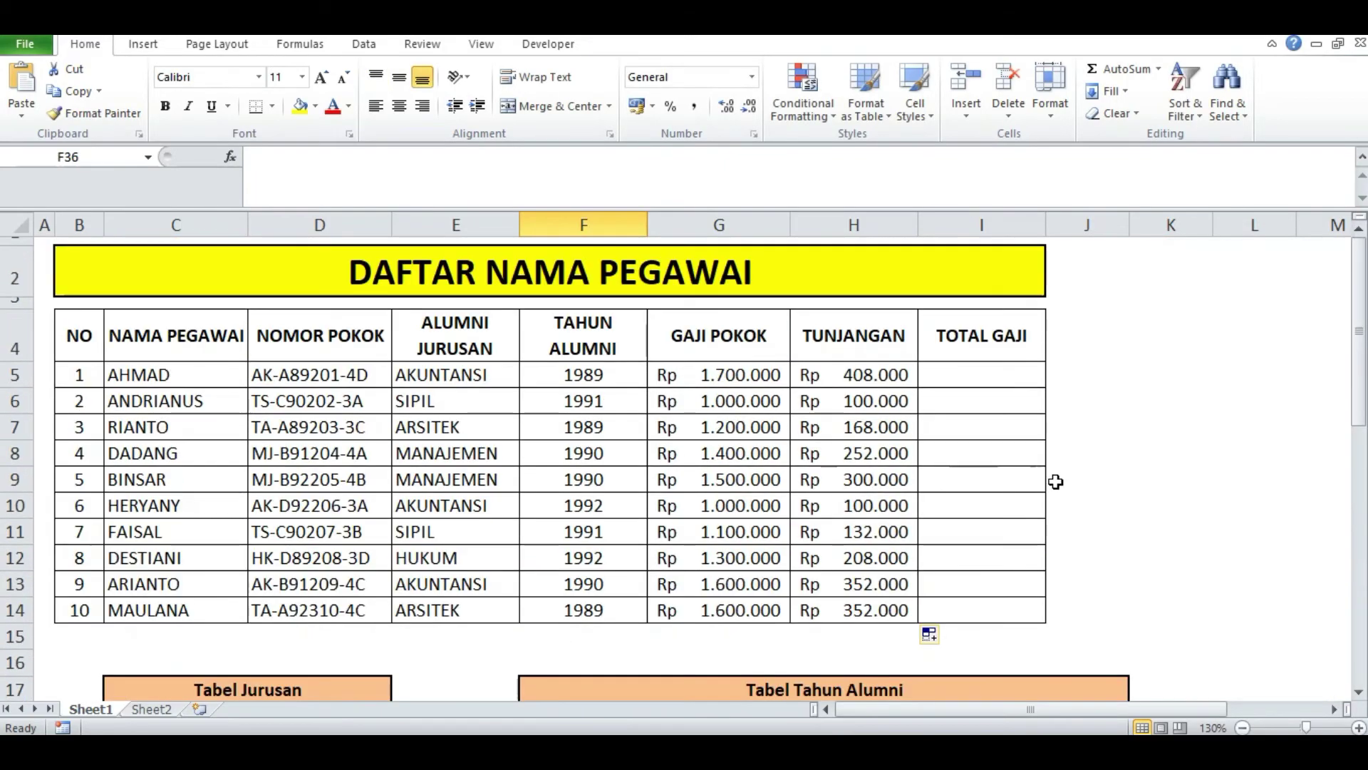
# Enter the formula =G5+H5 in I5 to add GAJI POKOK and TUNJANGAN for the first employee's TOTAL GAJI.
pyautogui.click(971, 376)
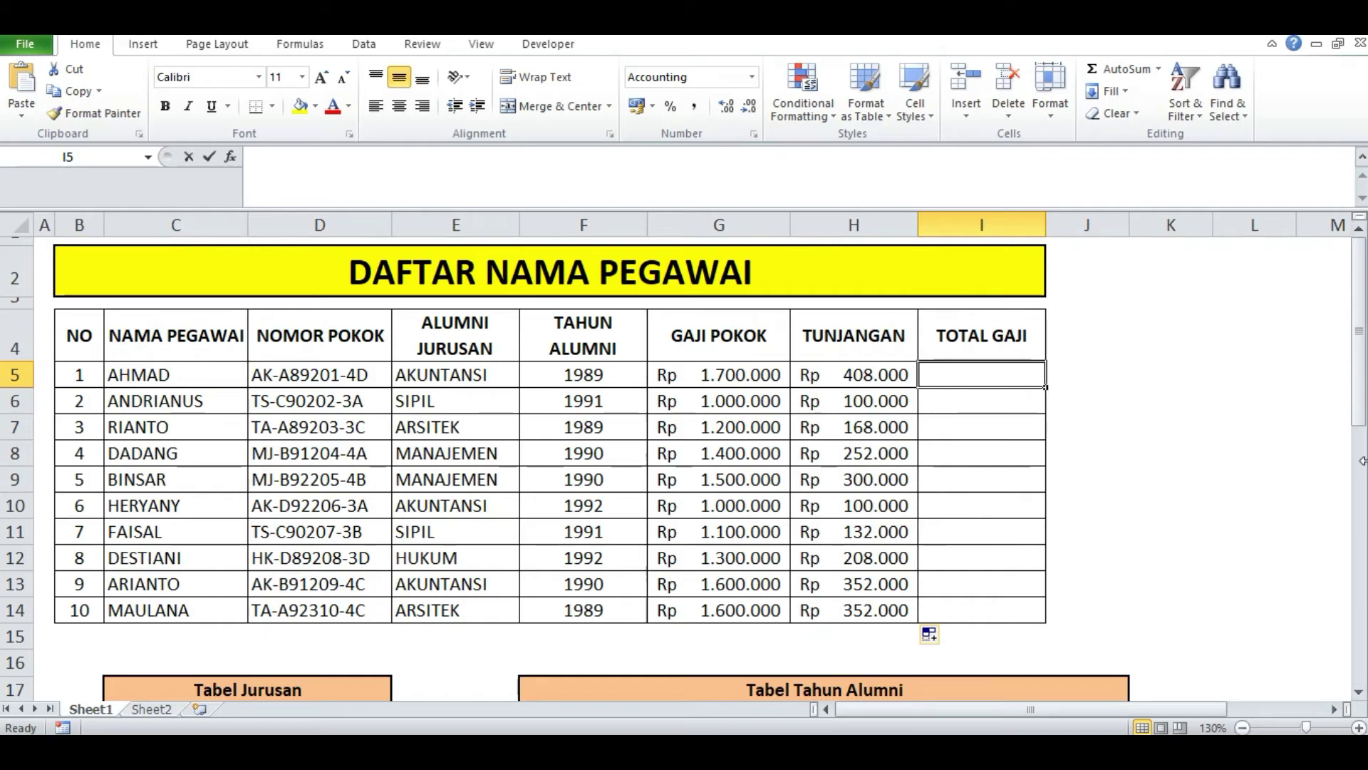
pyautogui.write('=')
pyautogui.click(742, 372)
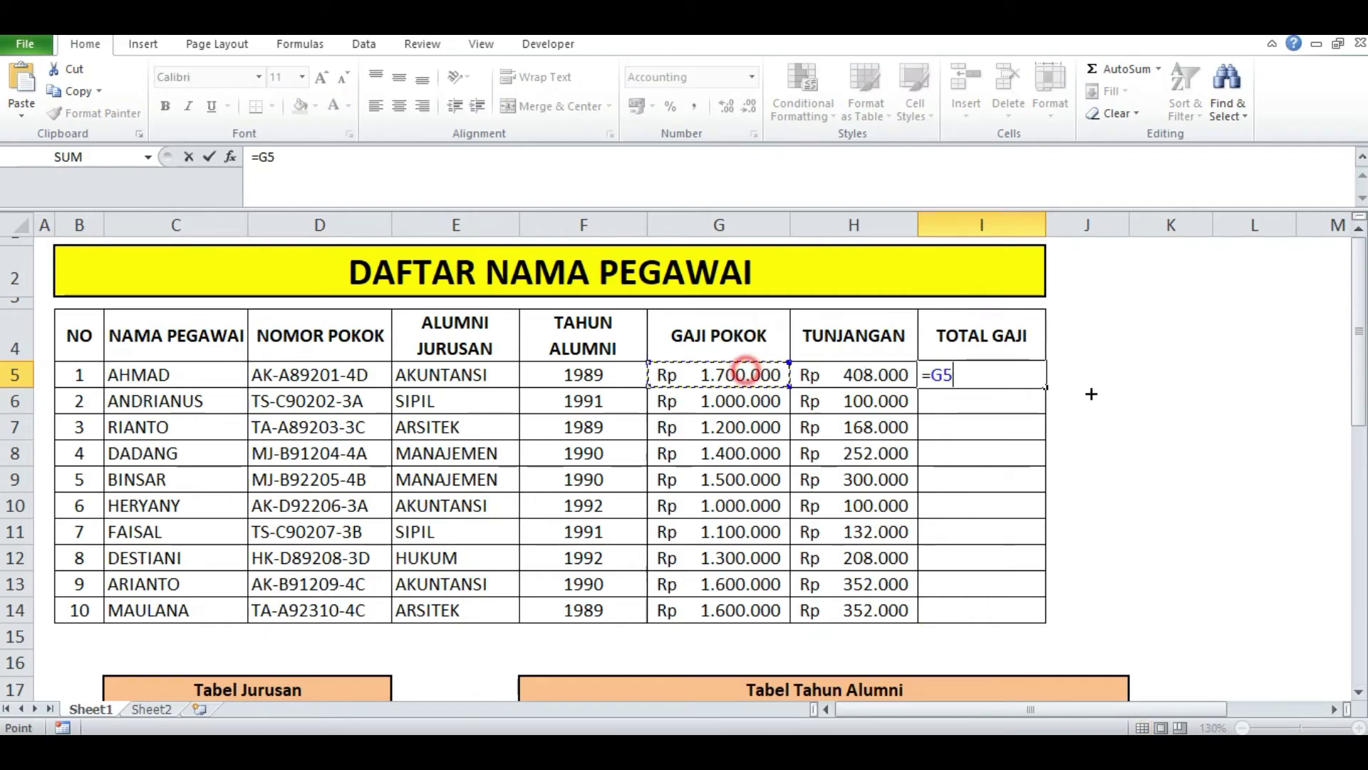
pyautogui.write('+')
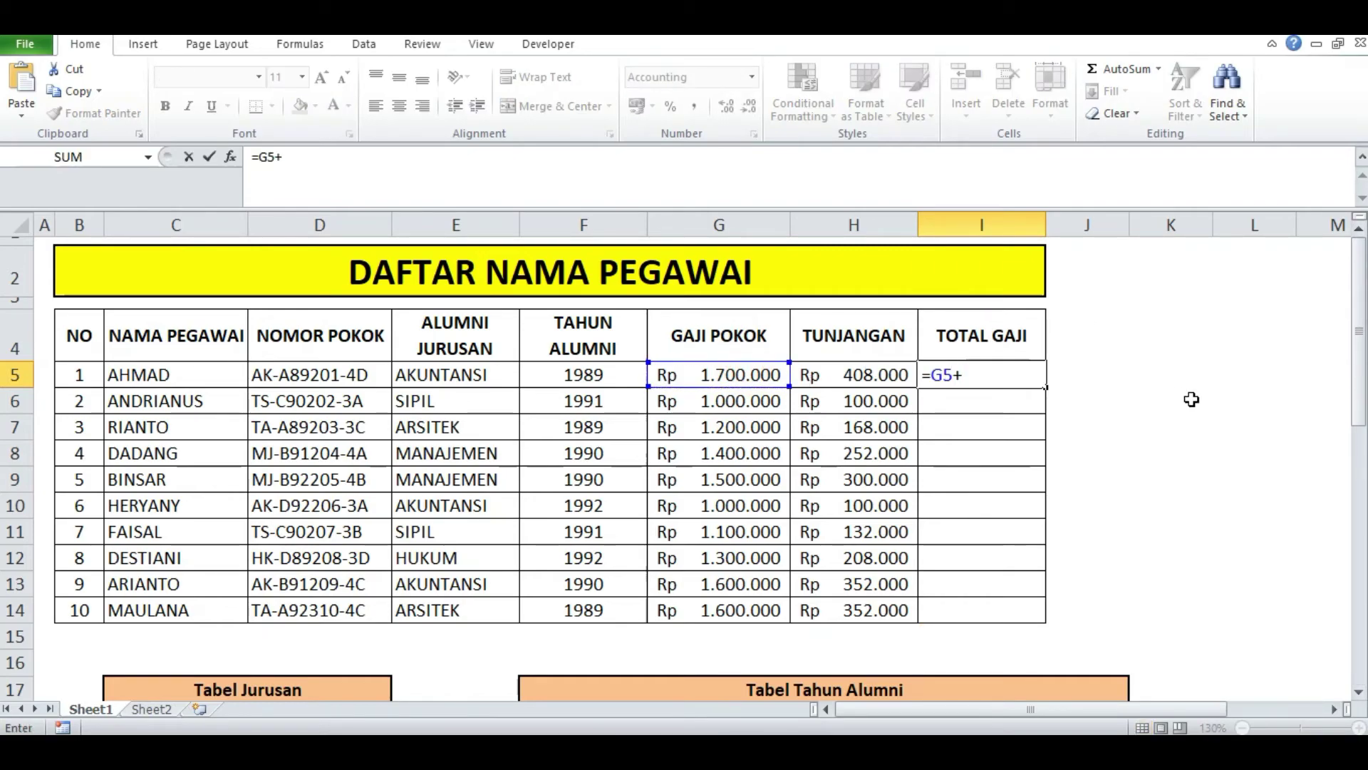
pyautogui.click(862, 377)
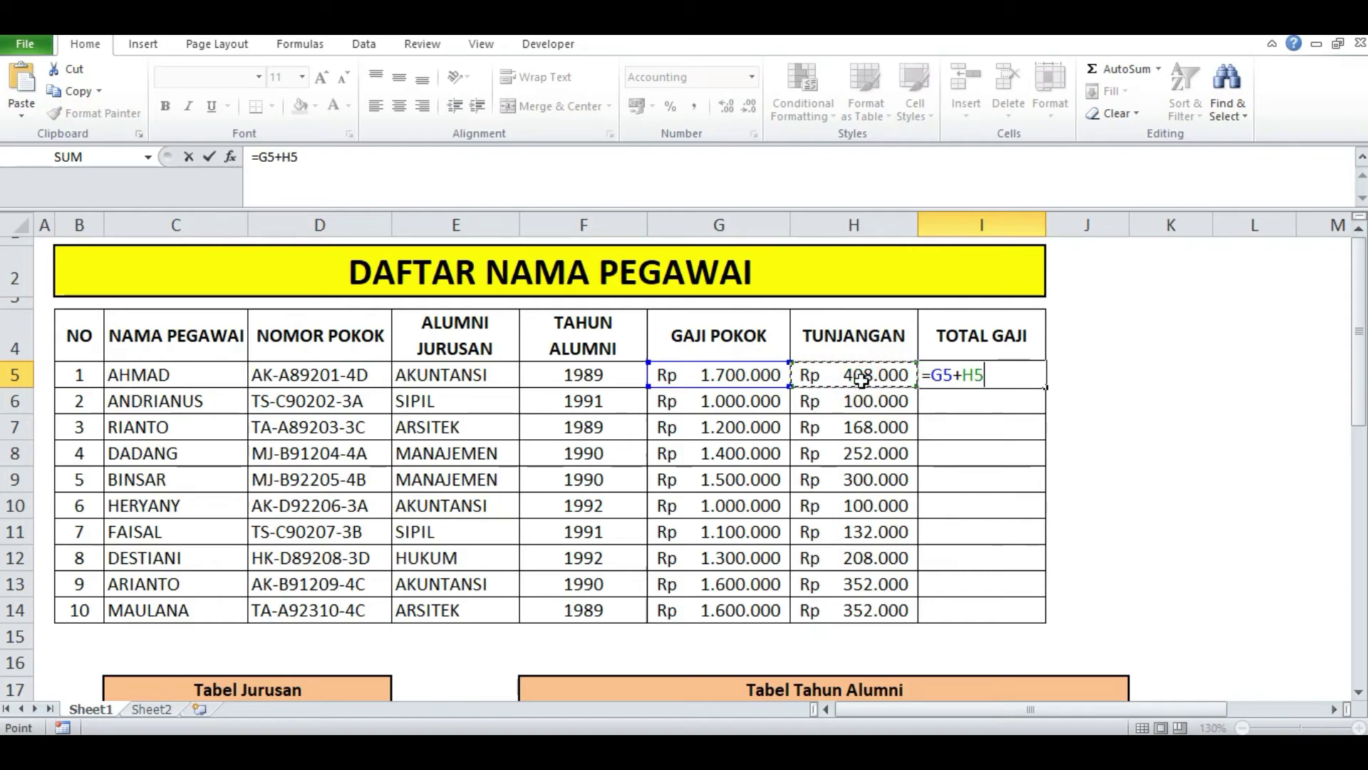
pyautogui.press('Return')
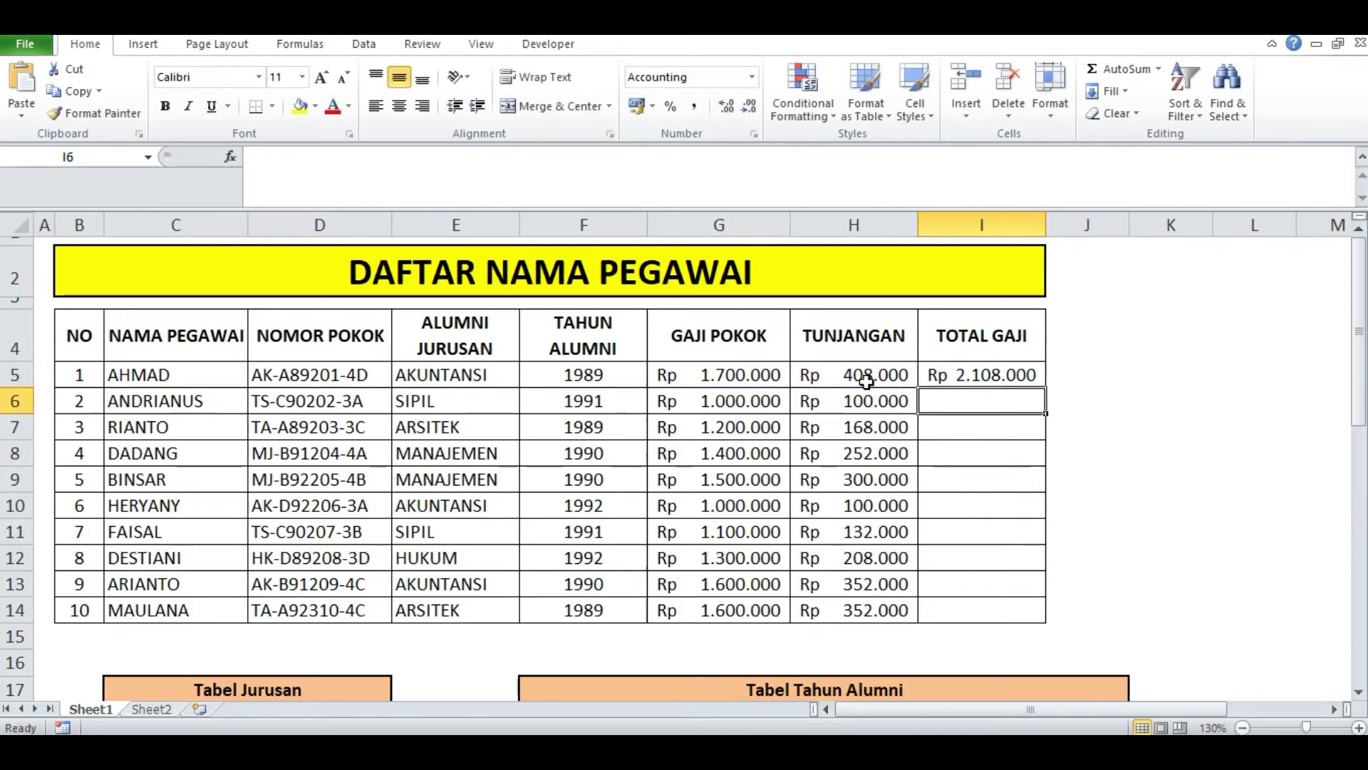
# Copy the TOTAL GAJI formula from I5 down through I14.
pyautogui.click(994, 375)
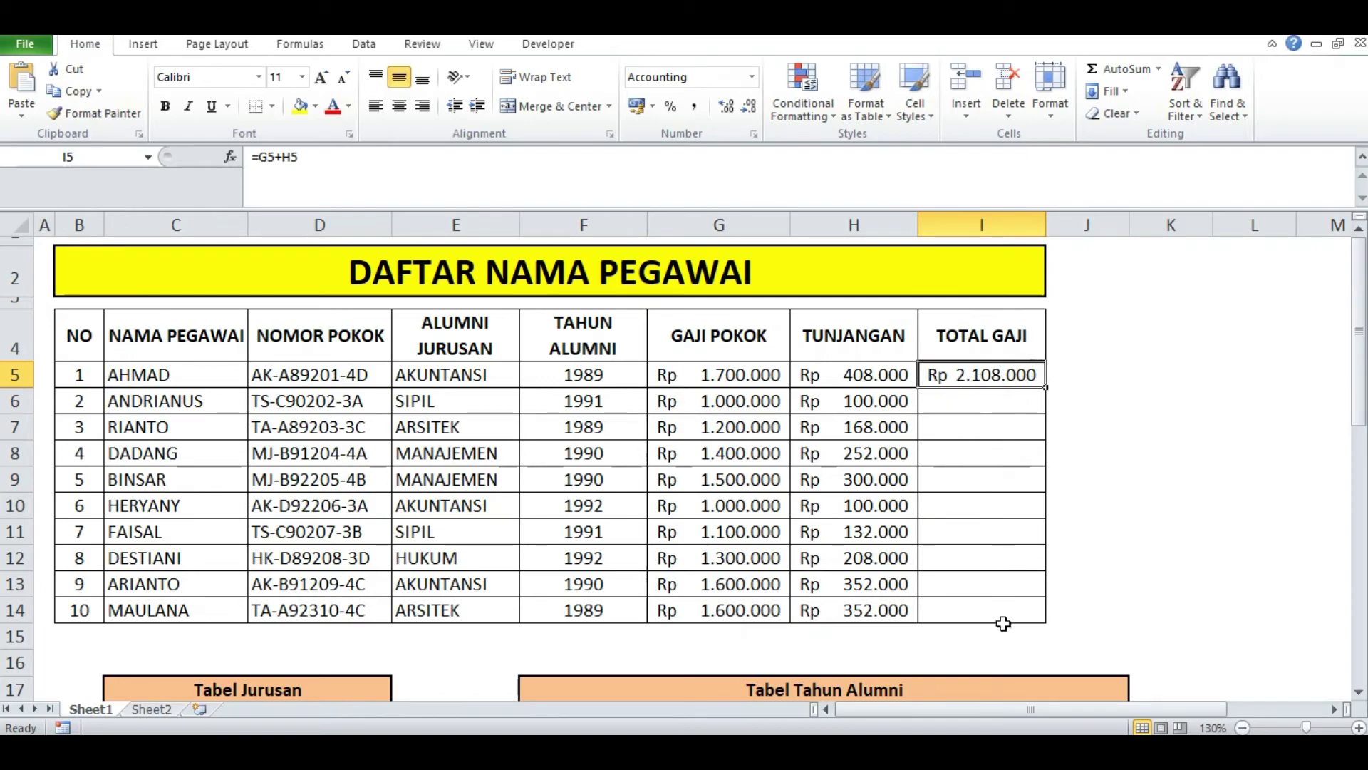
pyautogui.moveTo(1048, 385); pyautogui.dragTo(1032, 614)
pyautogui.click(1136, 581)
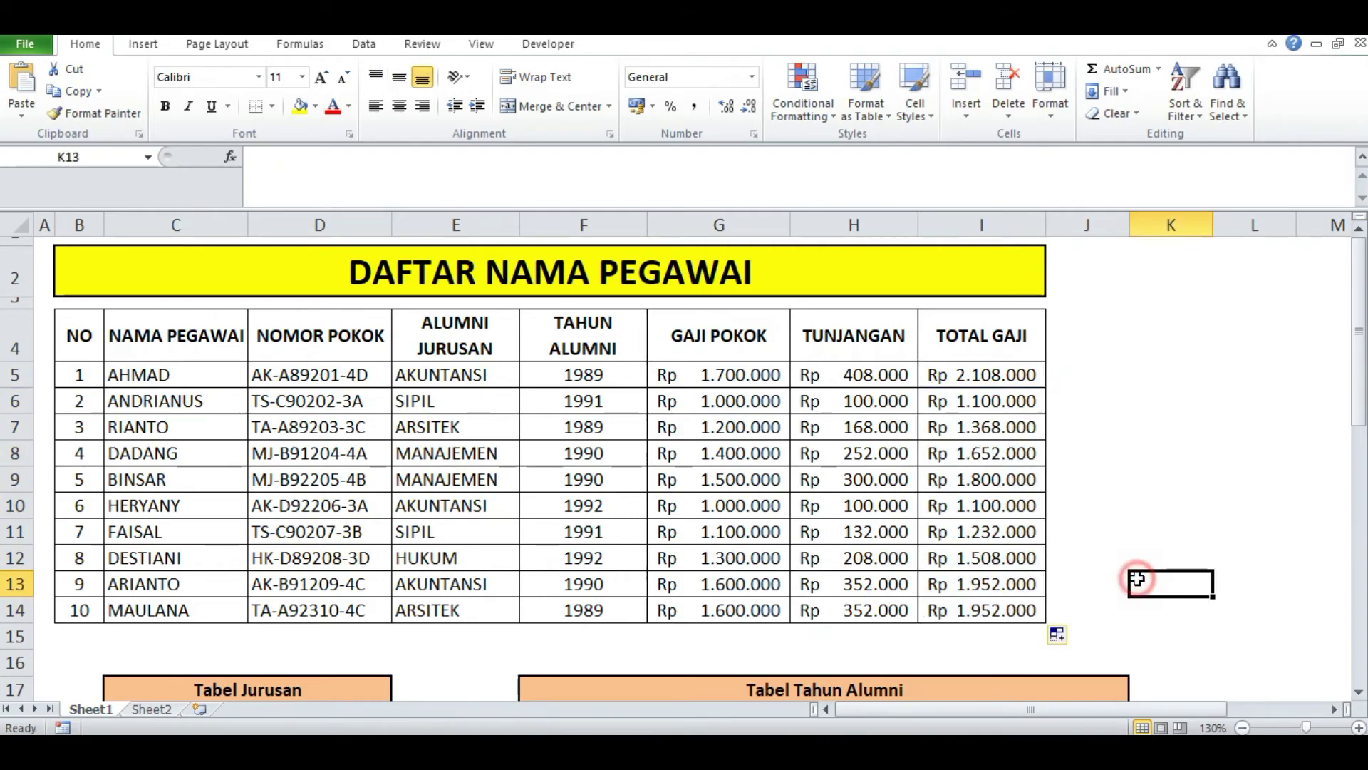
# View the original SOAL TES ADMIN question picture on Sheet2, and return to Sheet1.
pyautogui.scroll(-4, 1204, 575)
pyautogui.scroll(4, 1214, 574)
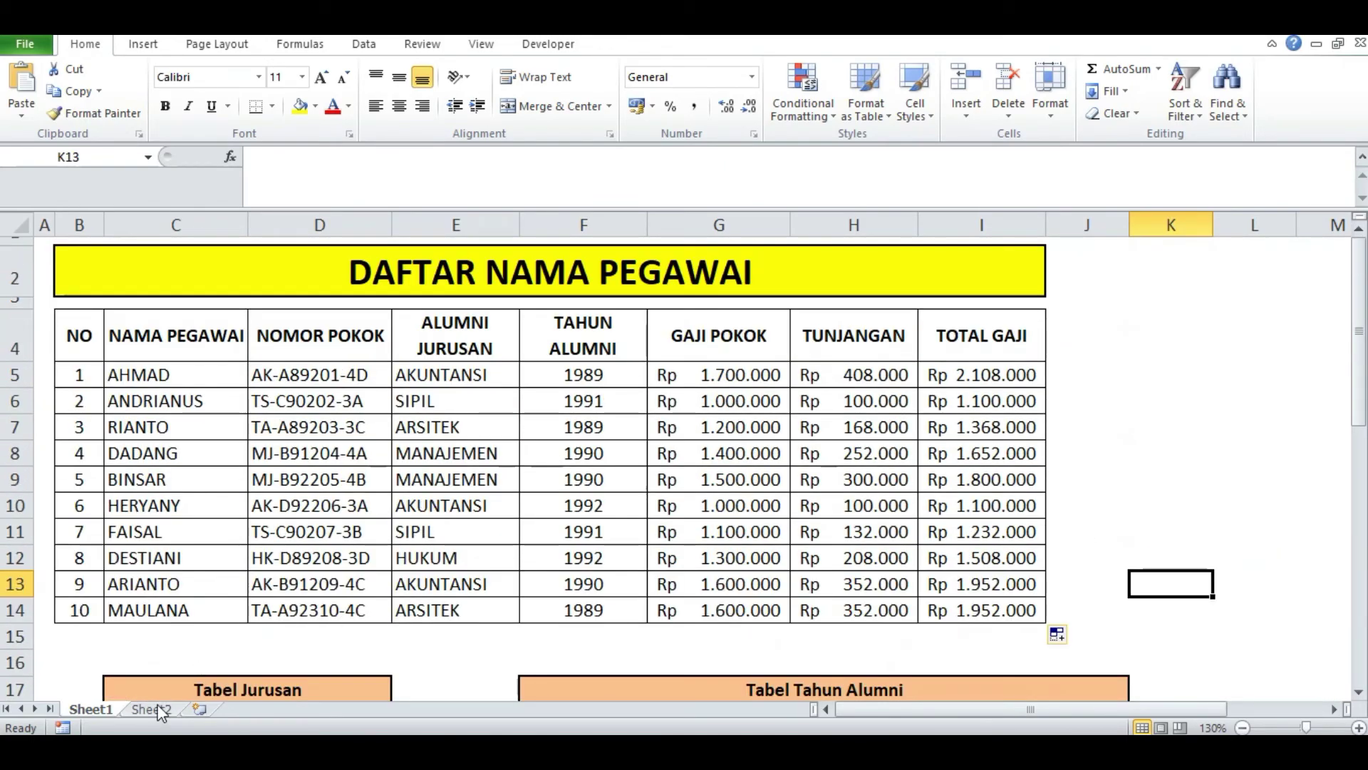
pyautogui.click(161, 711)
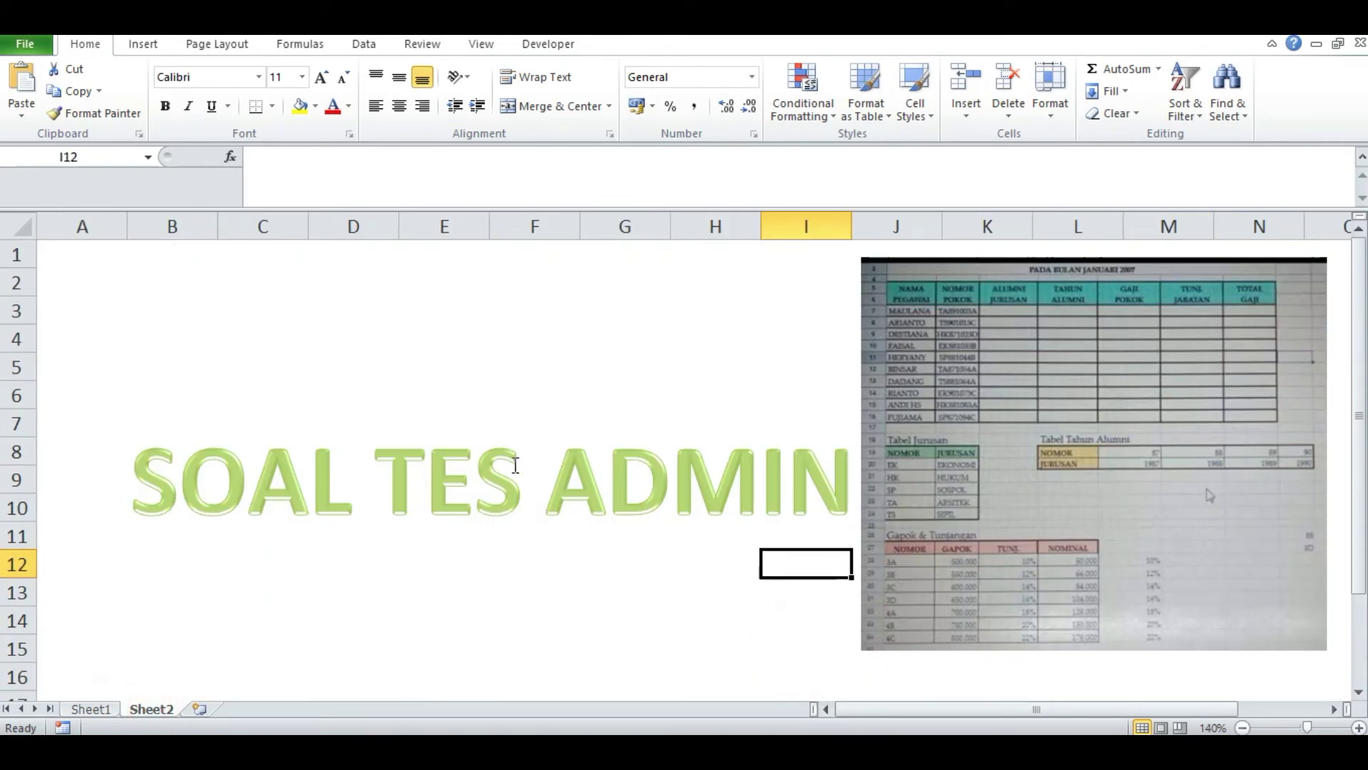
pyautogui.click(1029, 455)
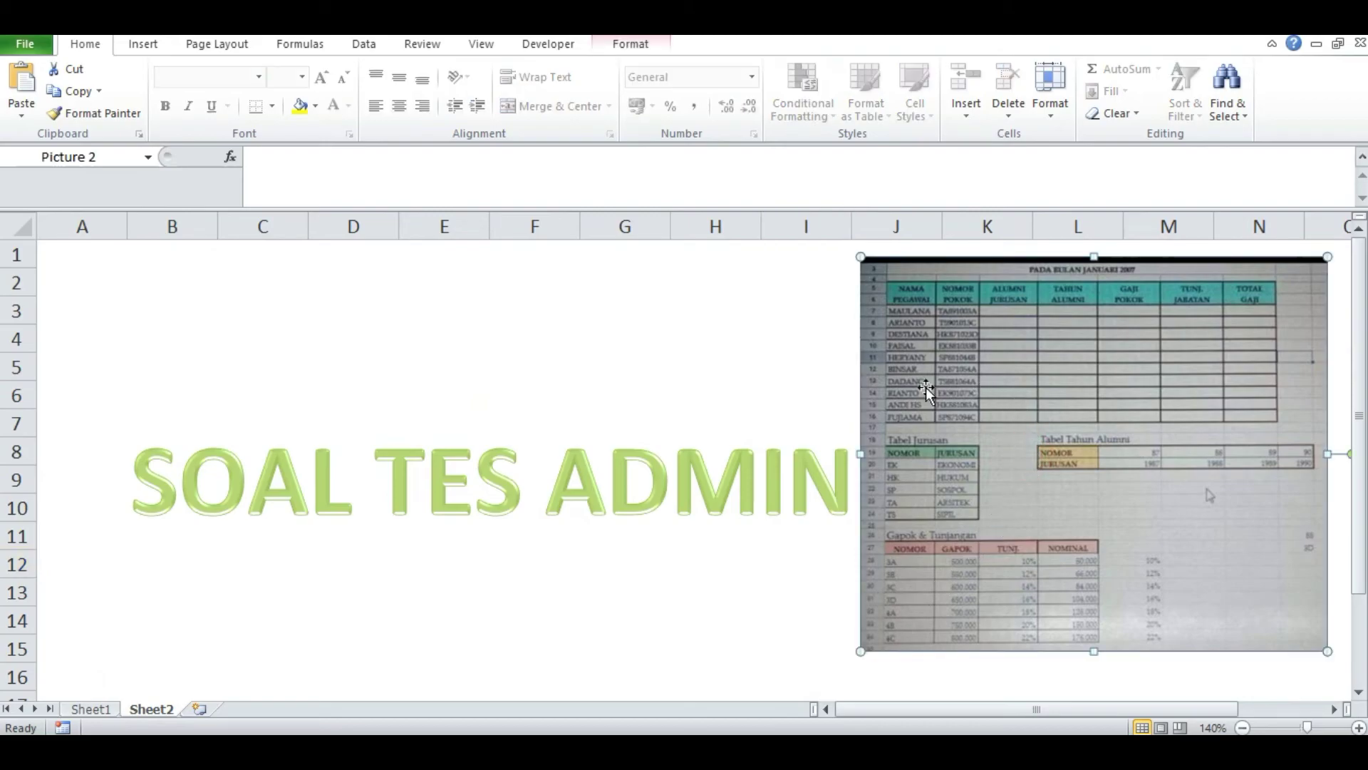
pyautogui.click(815, 347)
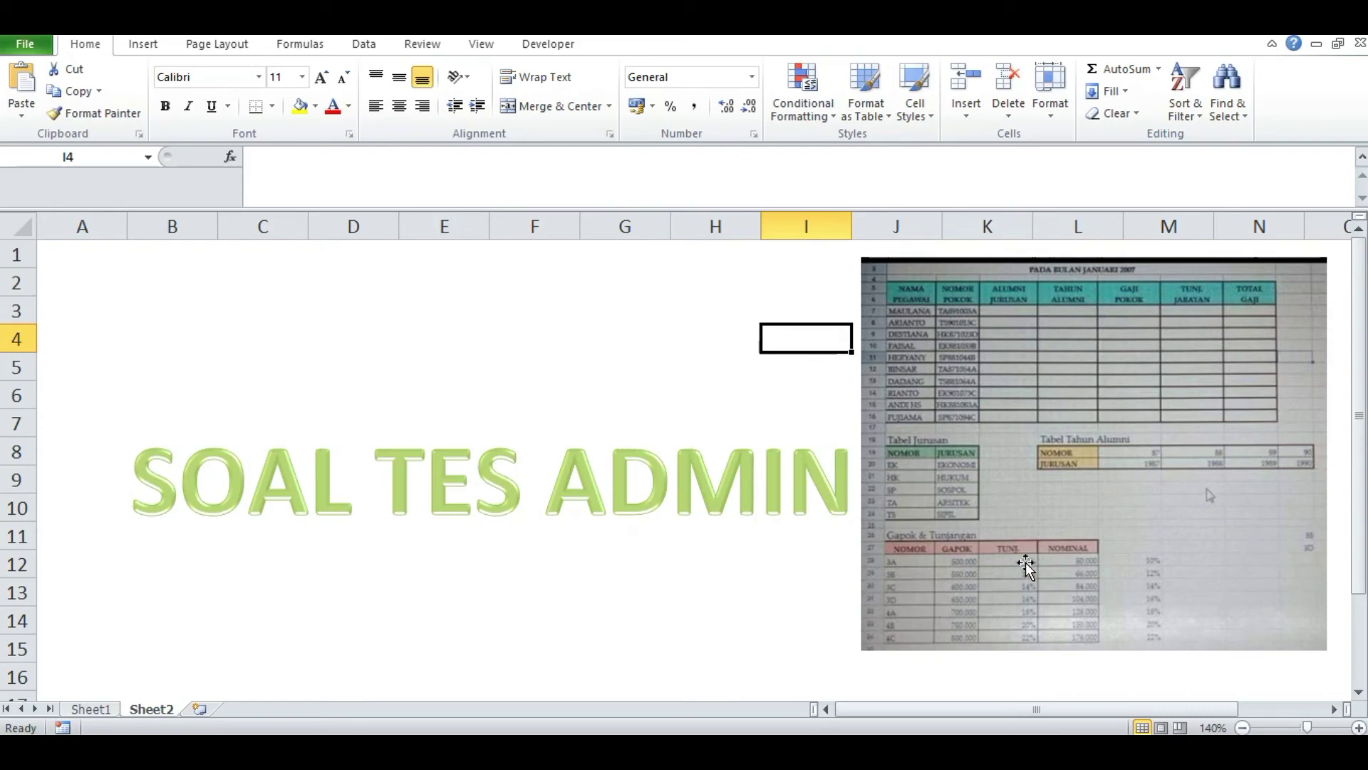
pyautogui.click(86, 710)
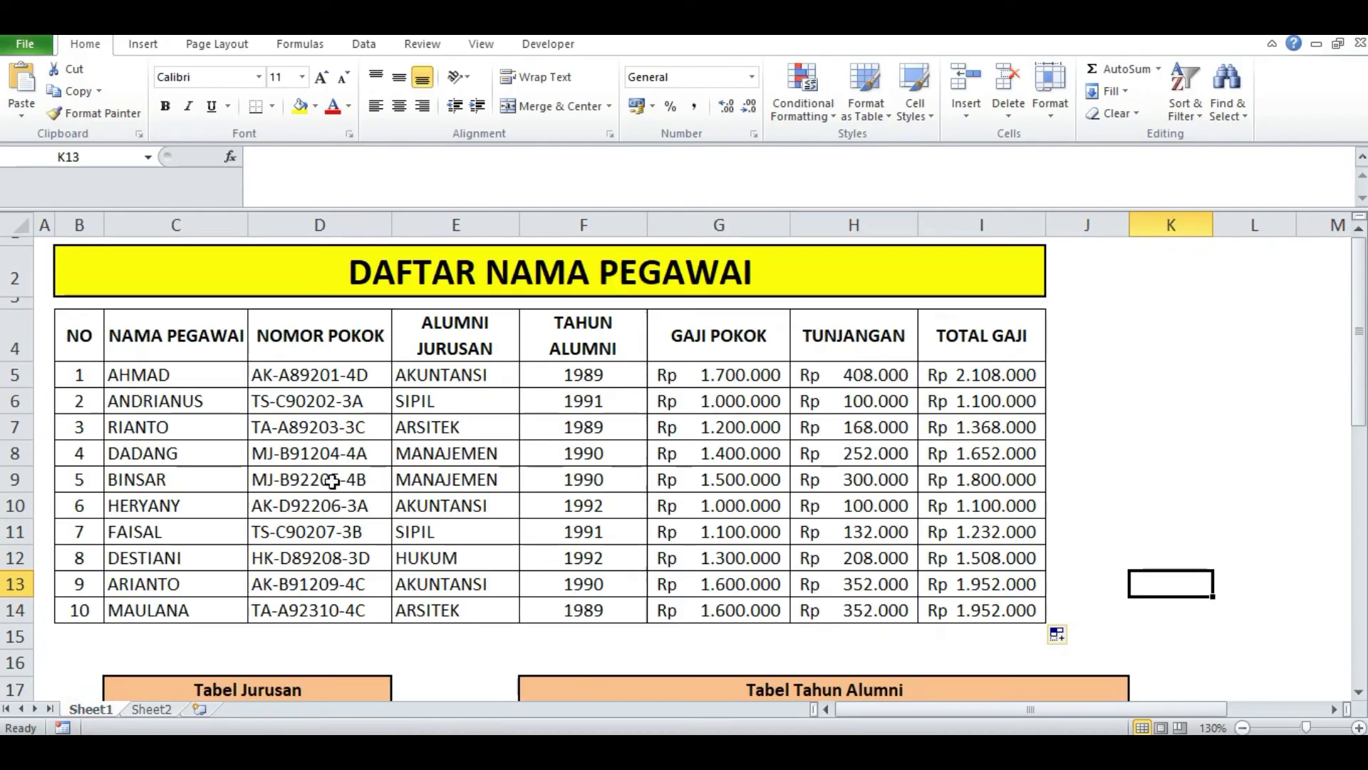
# Review the filled DAFTAR NAMA PEGAWAI table against the reference tables and the rules in the yellow instruction box.
pyautogui.scroll(-4, 943, 490)
pyautogui.scroll(4, 476, 318)
pyautogui.scroll(-3, 1046, 450)
pyautogui.scroll(3, 1050, 375)
pyautogui.scroll(-11, 910, 387)
pyautogui.scroll(1, 912, 397)
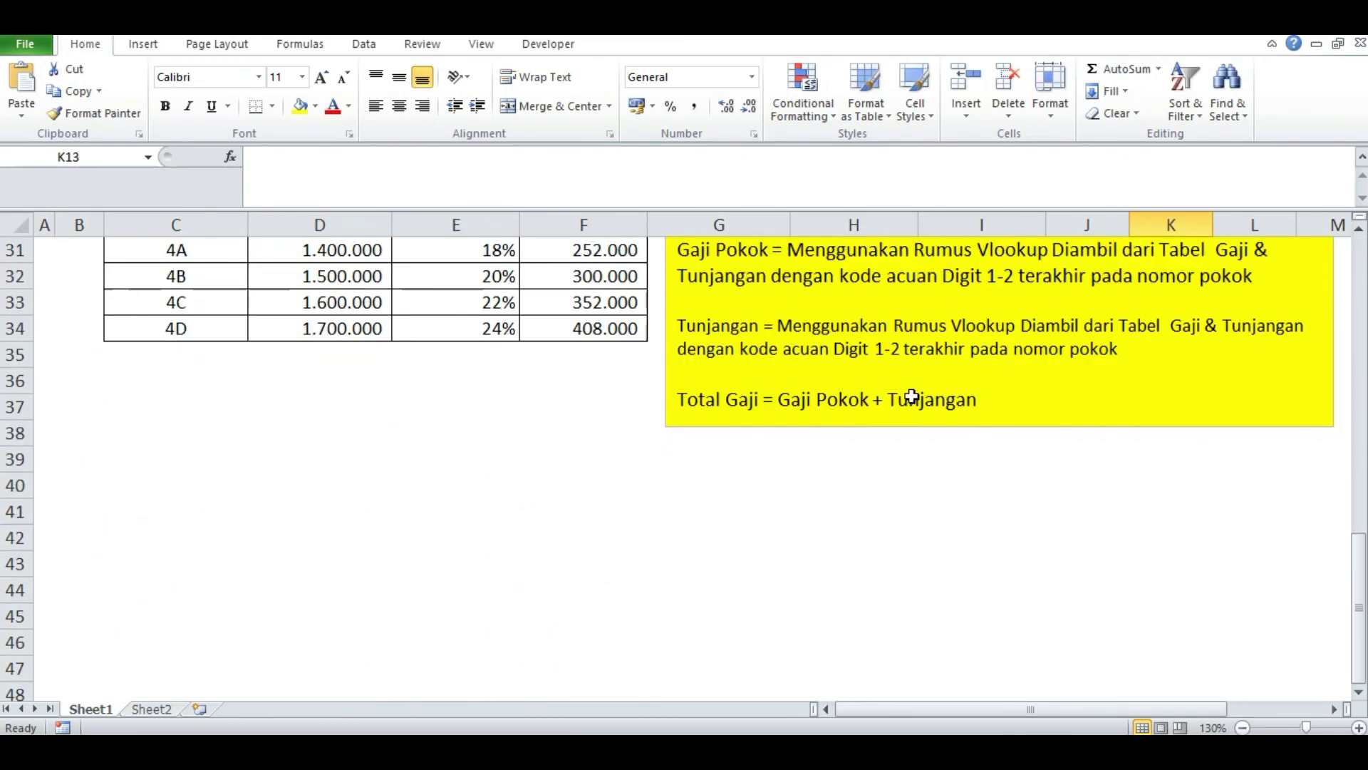
pyautogui.scroll(8, 912, 397)
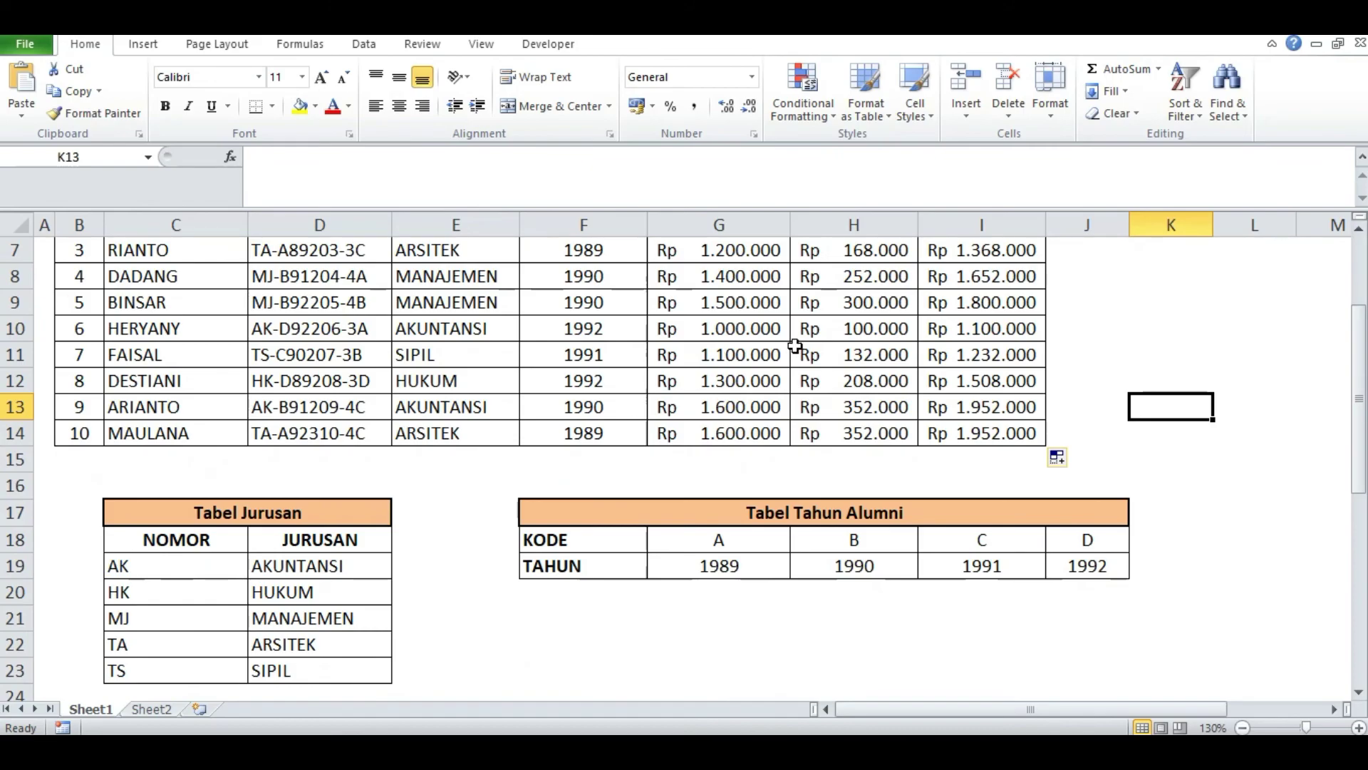
pyautogui.scroll(-2, 862, 441)
pyautogui.click(835, 494)
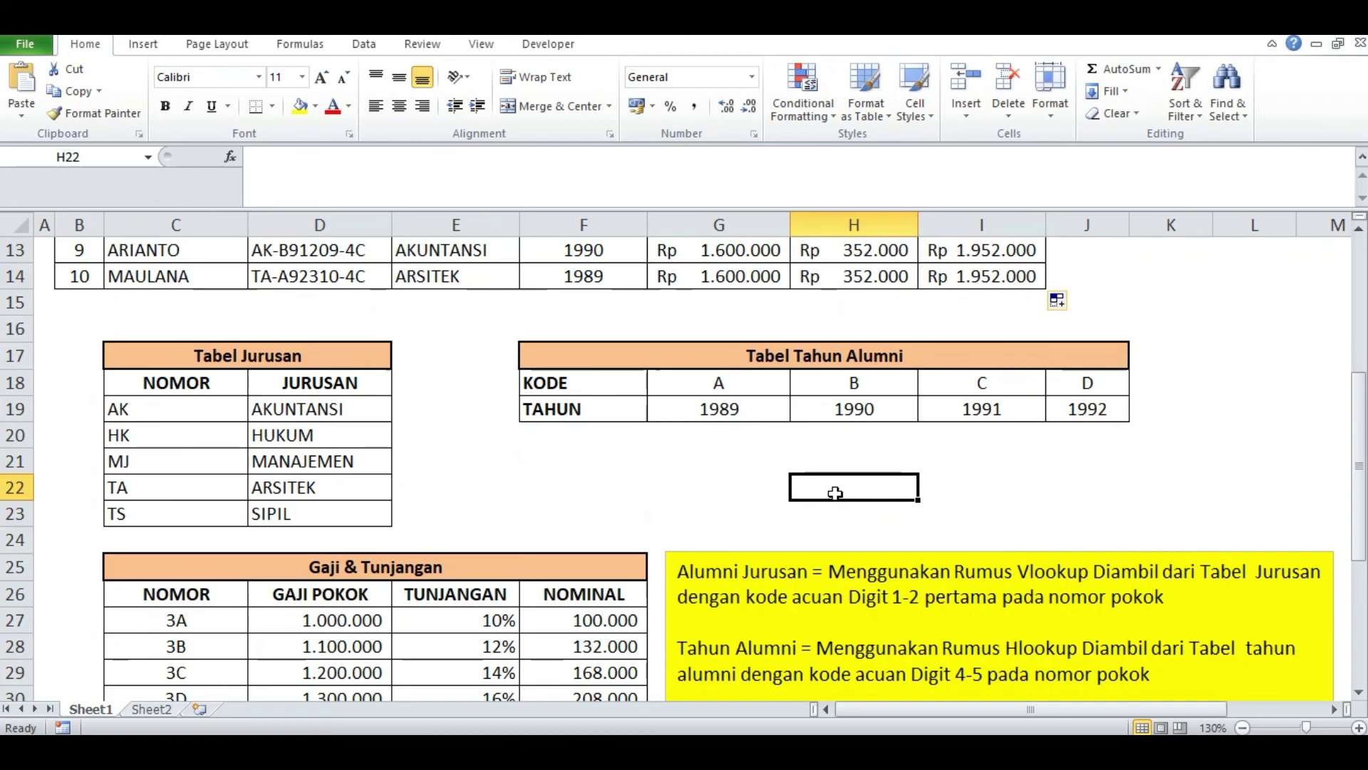
pyautogui.scroll(4, 835, 493)
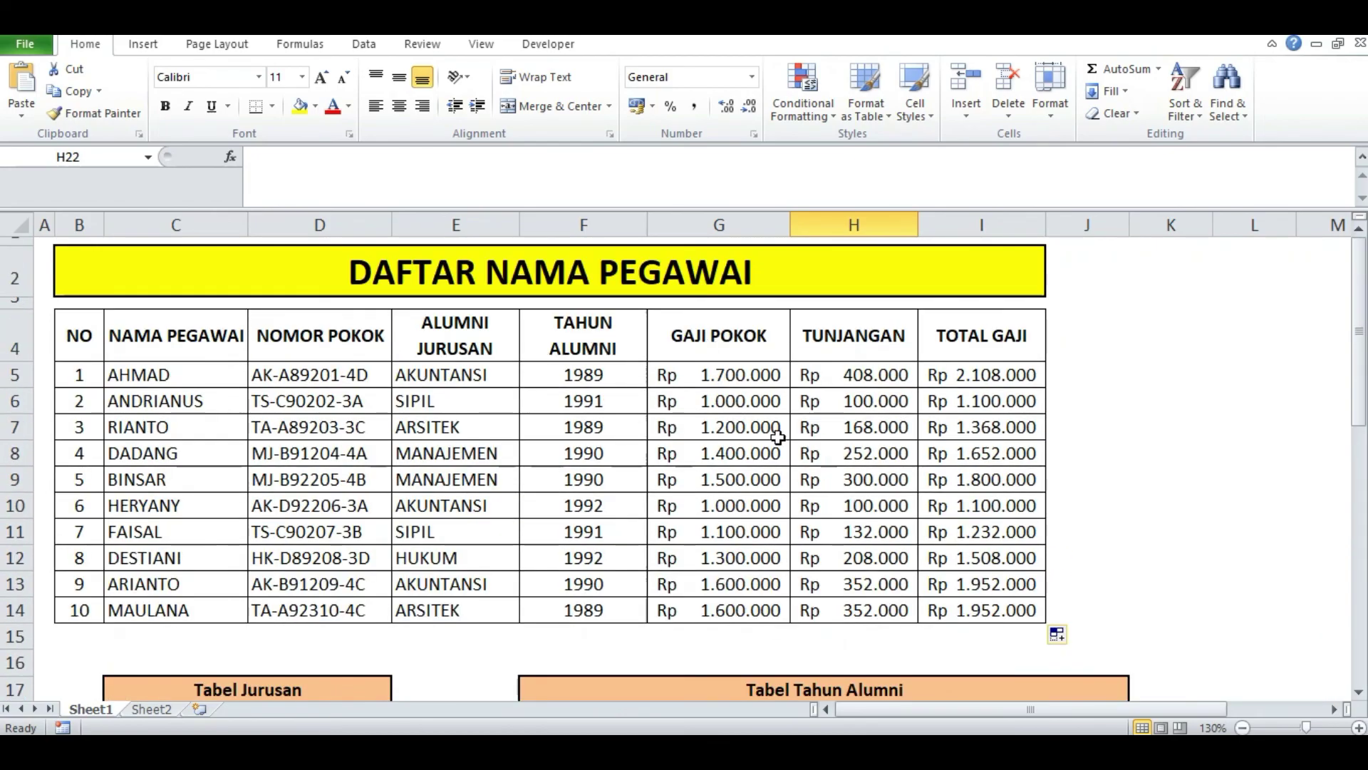